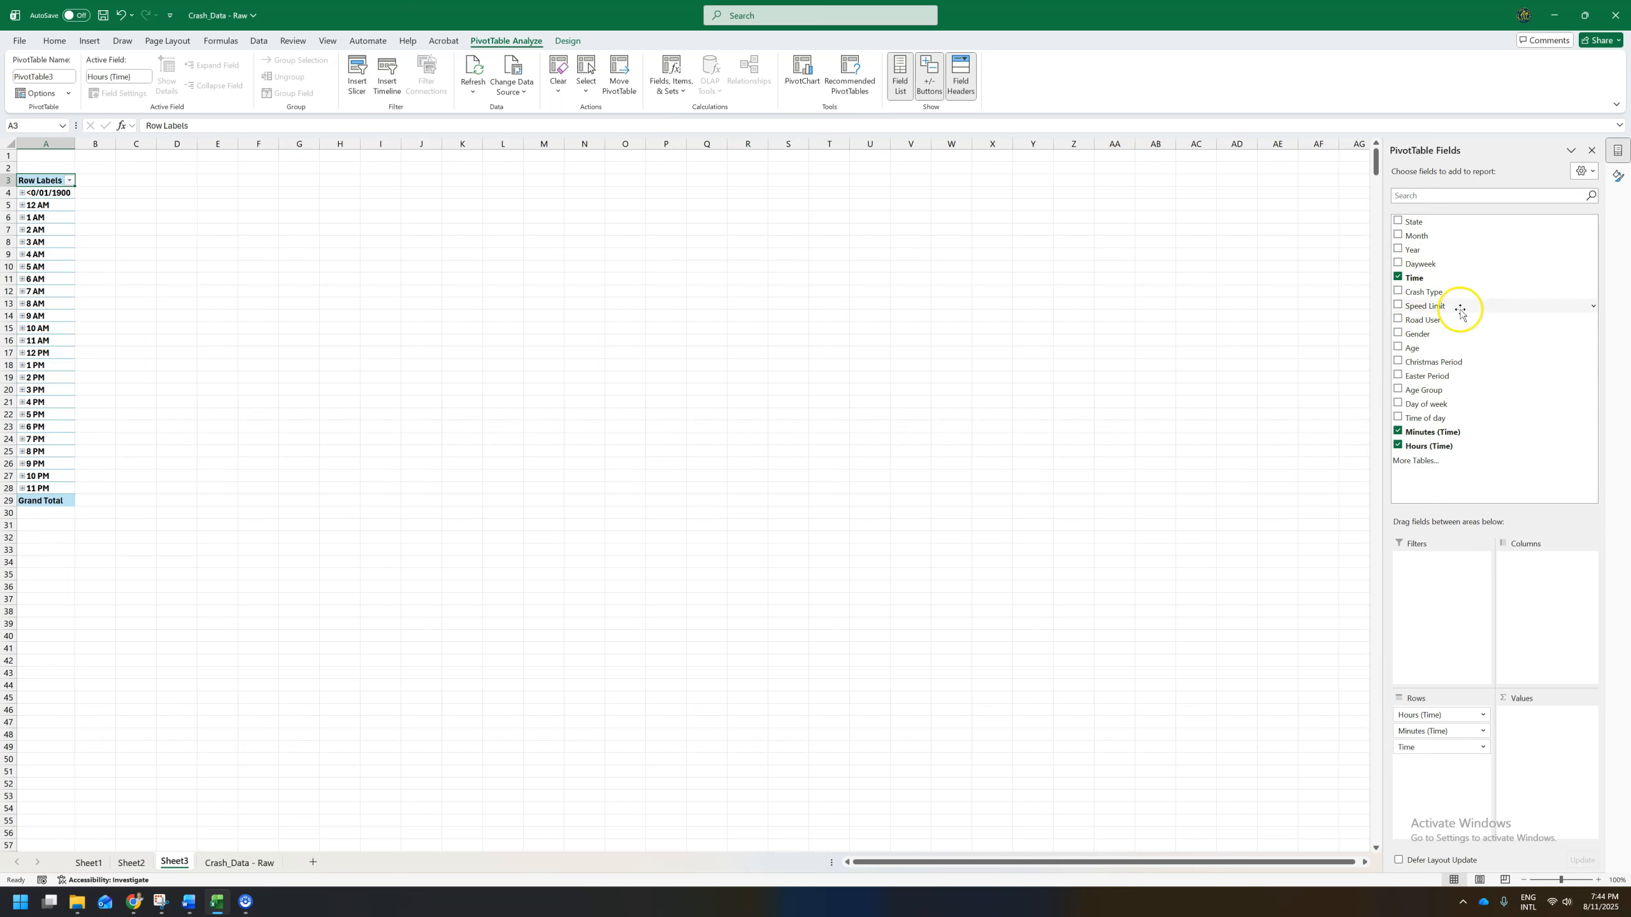
Count Road User in the pivot table's values and filter the <0/01/1900 item out of the row labels
{"action": "left_click_drag", "start_coordinate": [1422, 320], "coordinate": [1546, 716]}
{"action": "left_click", "coordinate": [69, 180]}
{"action": "left_click", "coordinate": [418, 513]}
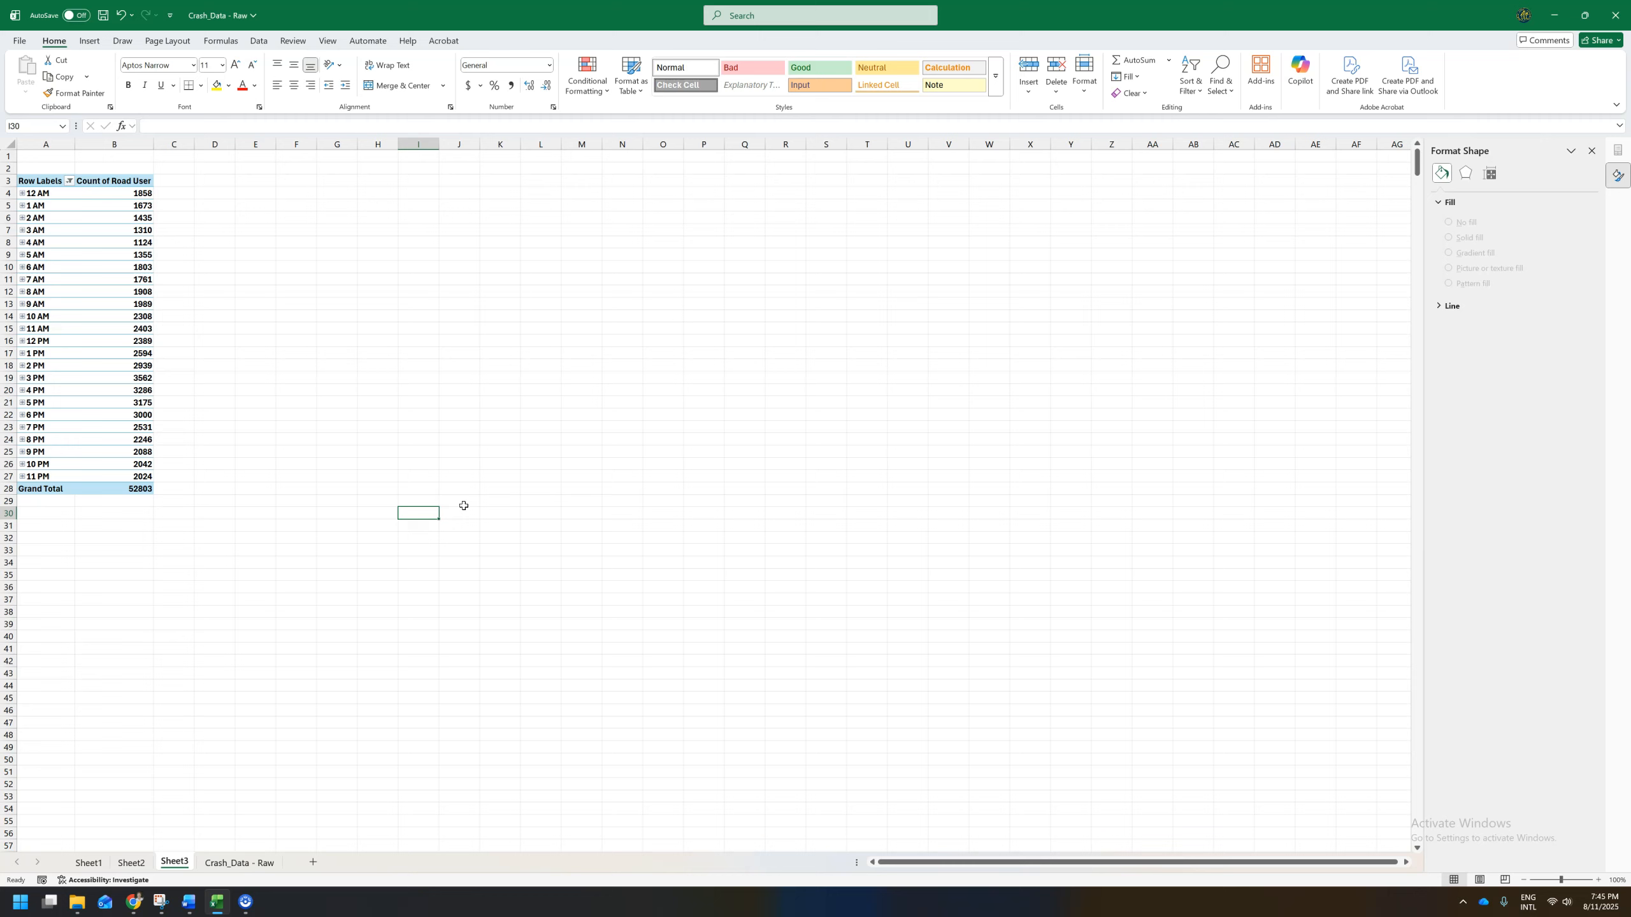
Check the minute breakdown under 12 AM, and remove Minutes (Time) and Time from the pivot table's rows
{"action": "left_click", "coordinate": [31, 181]}
{"action": "scroll", "coordinate": [31, 183], "scroll_direction": "up", "scroll_amount": 6}
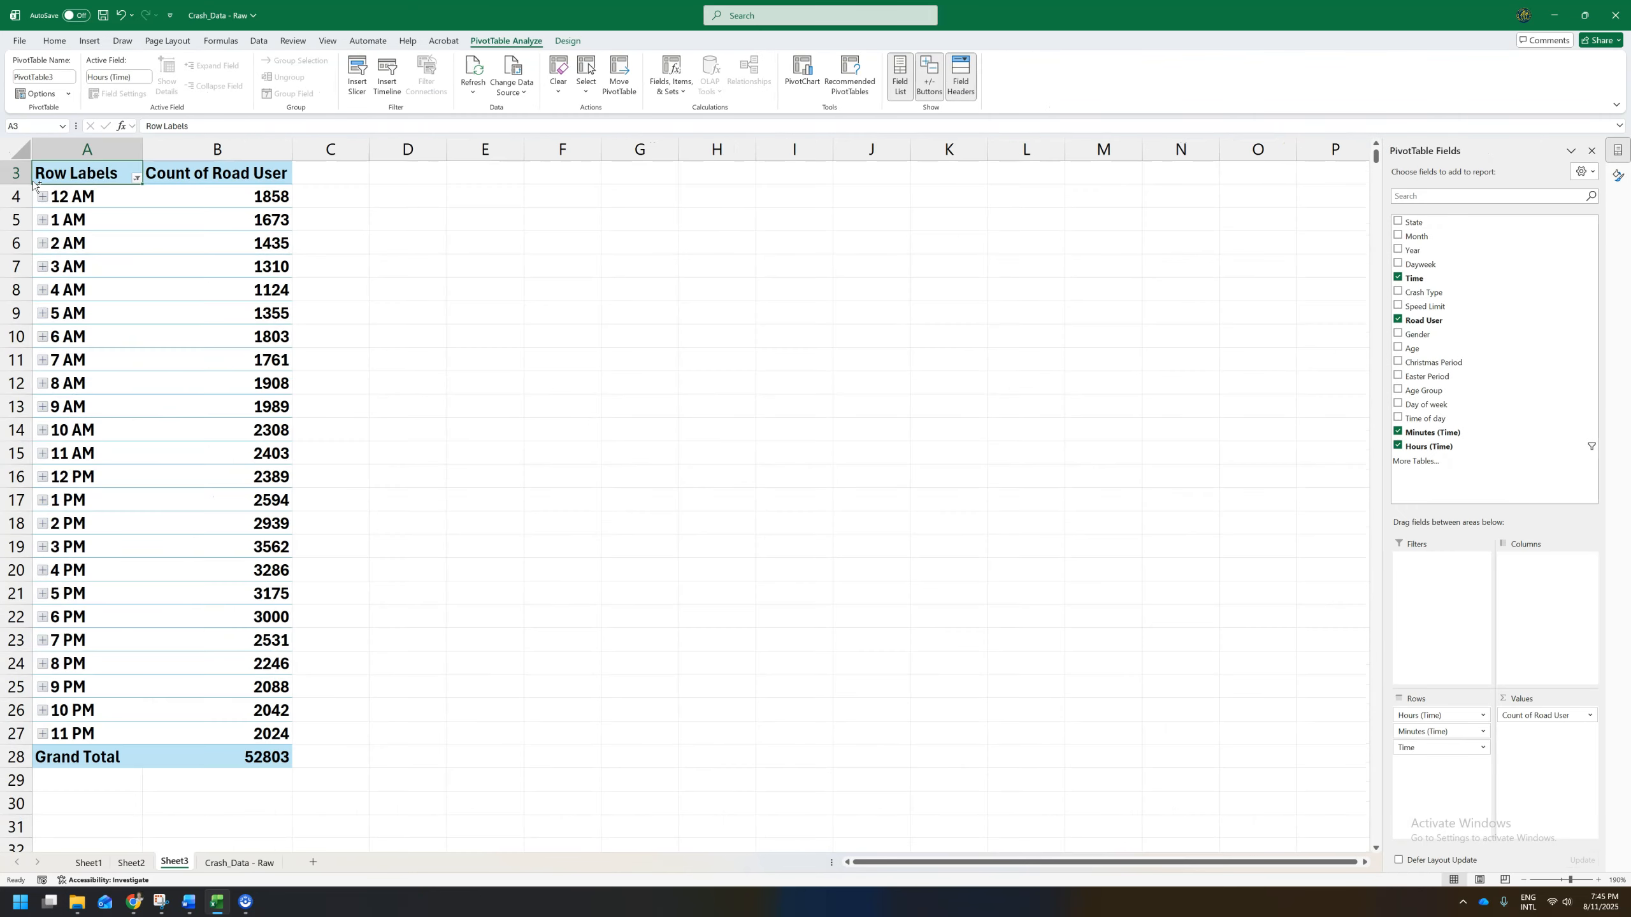
{"action": "left_click", "coordinate": [385, 406]}
{"action": "scroll", "coordinate": [385, 408], "scroll_direction": "up", "scroll_amount": 1}
{"action": "left_click", "coordinate": [43, 243]}
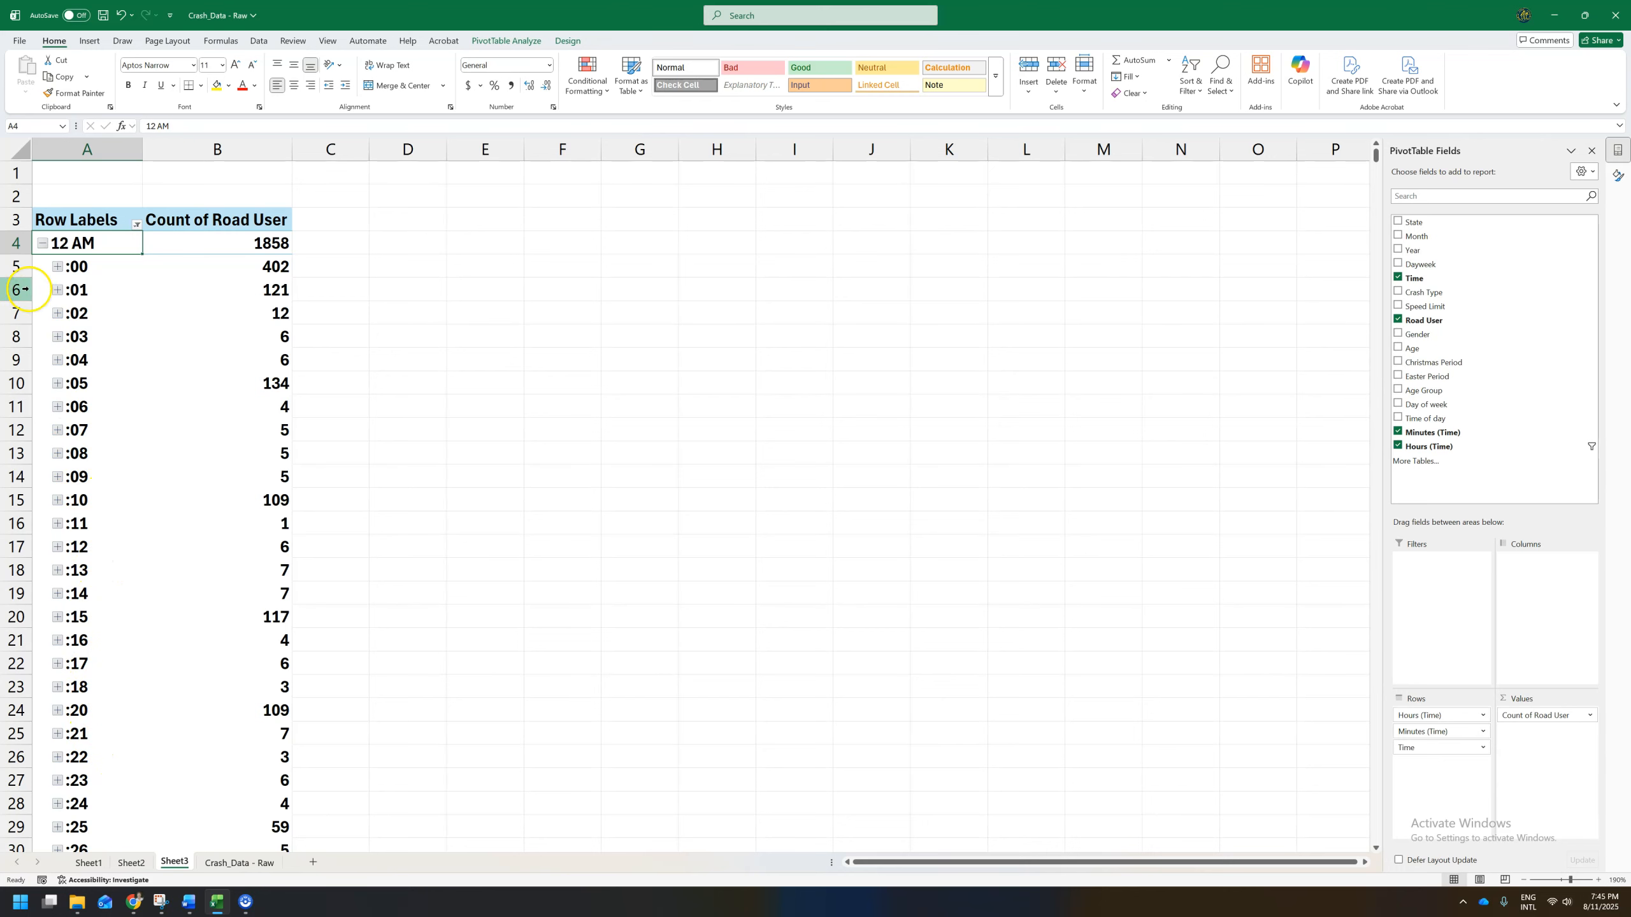
{"action": "left_click", "coordinate": [43, 243]}
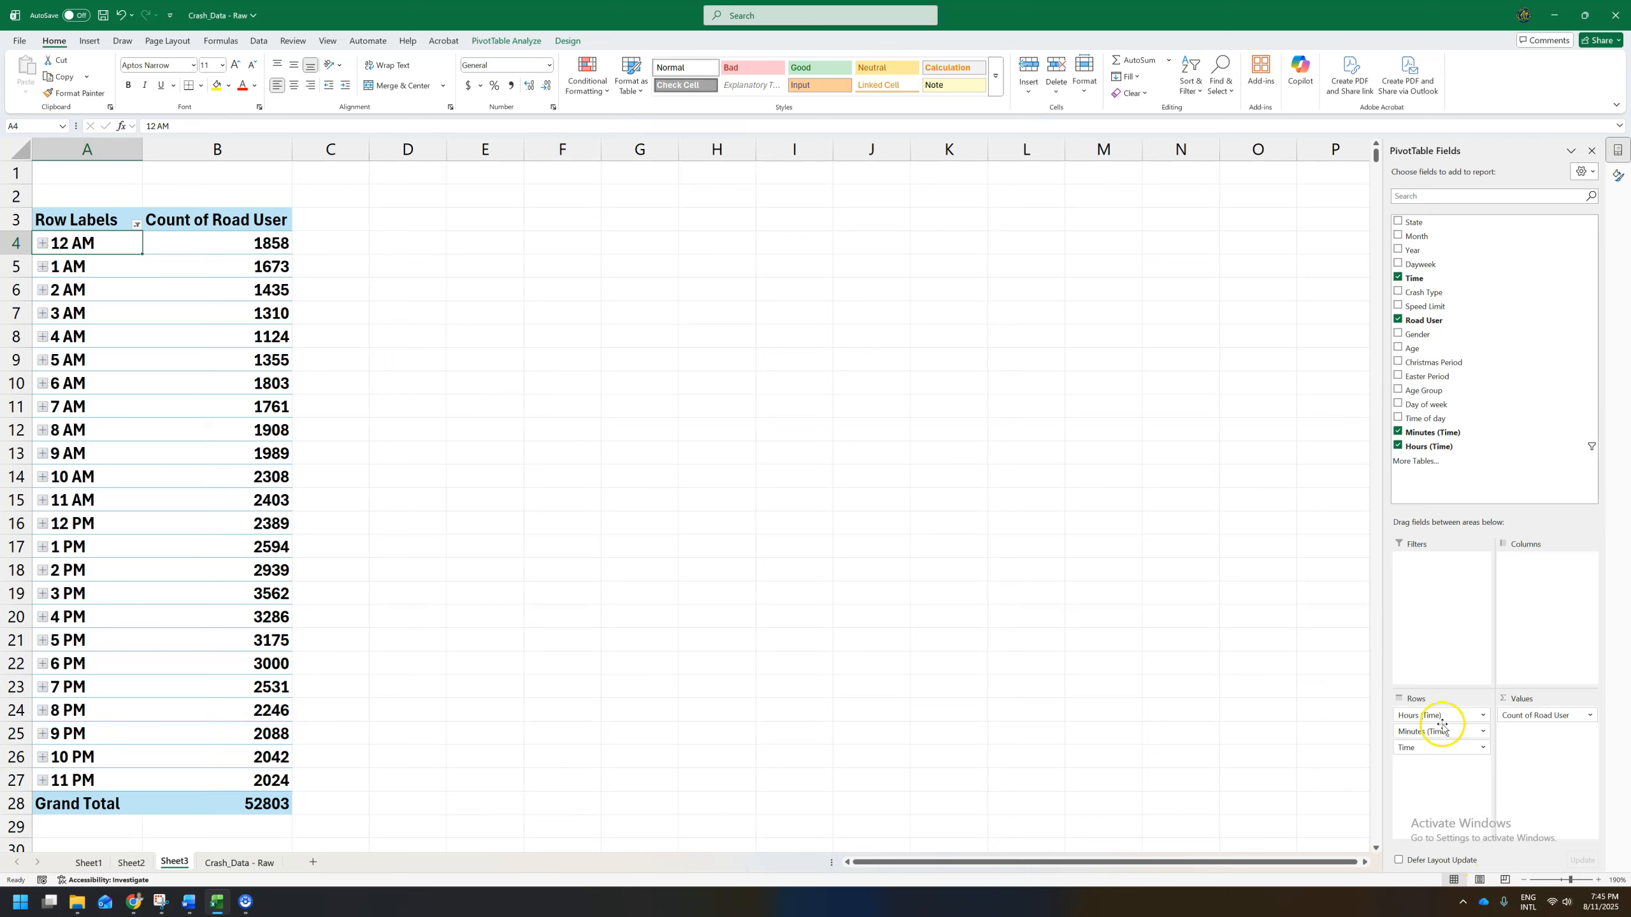
{"action": "left_click_drag", "start_coordinate": [1443, 734], "coordinate": [1269, 674]}
{"action": "left_click_drag", "start_coordinate": [1434, 732], "coordinate": [1272, 682]}
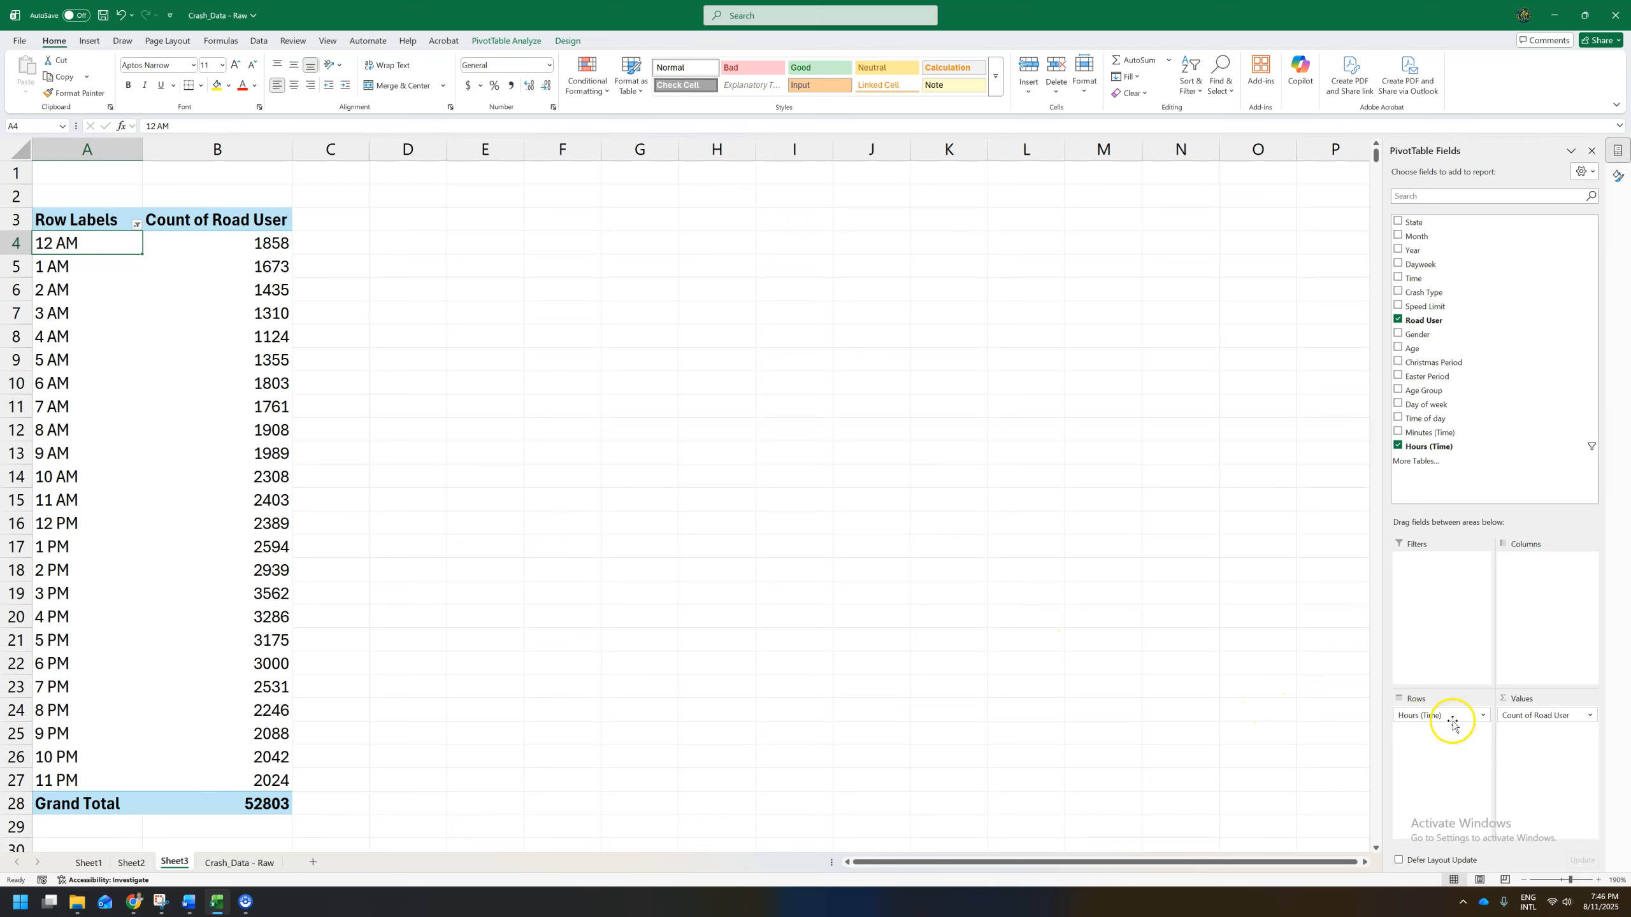
Switch to the Word document, colour Pivot Table 3's first task red and select the first sentence of task 2
{"action": "left_click", "coordinate": [188, 901]}
{"action": "left_click_drag", "start_coordinate": [414, 232], "coordinate": [1193, 237]}
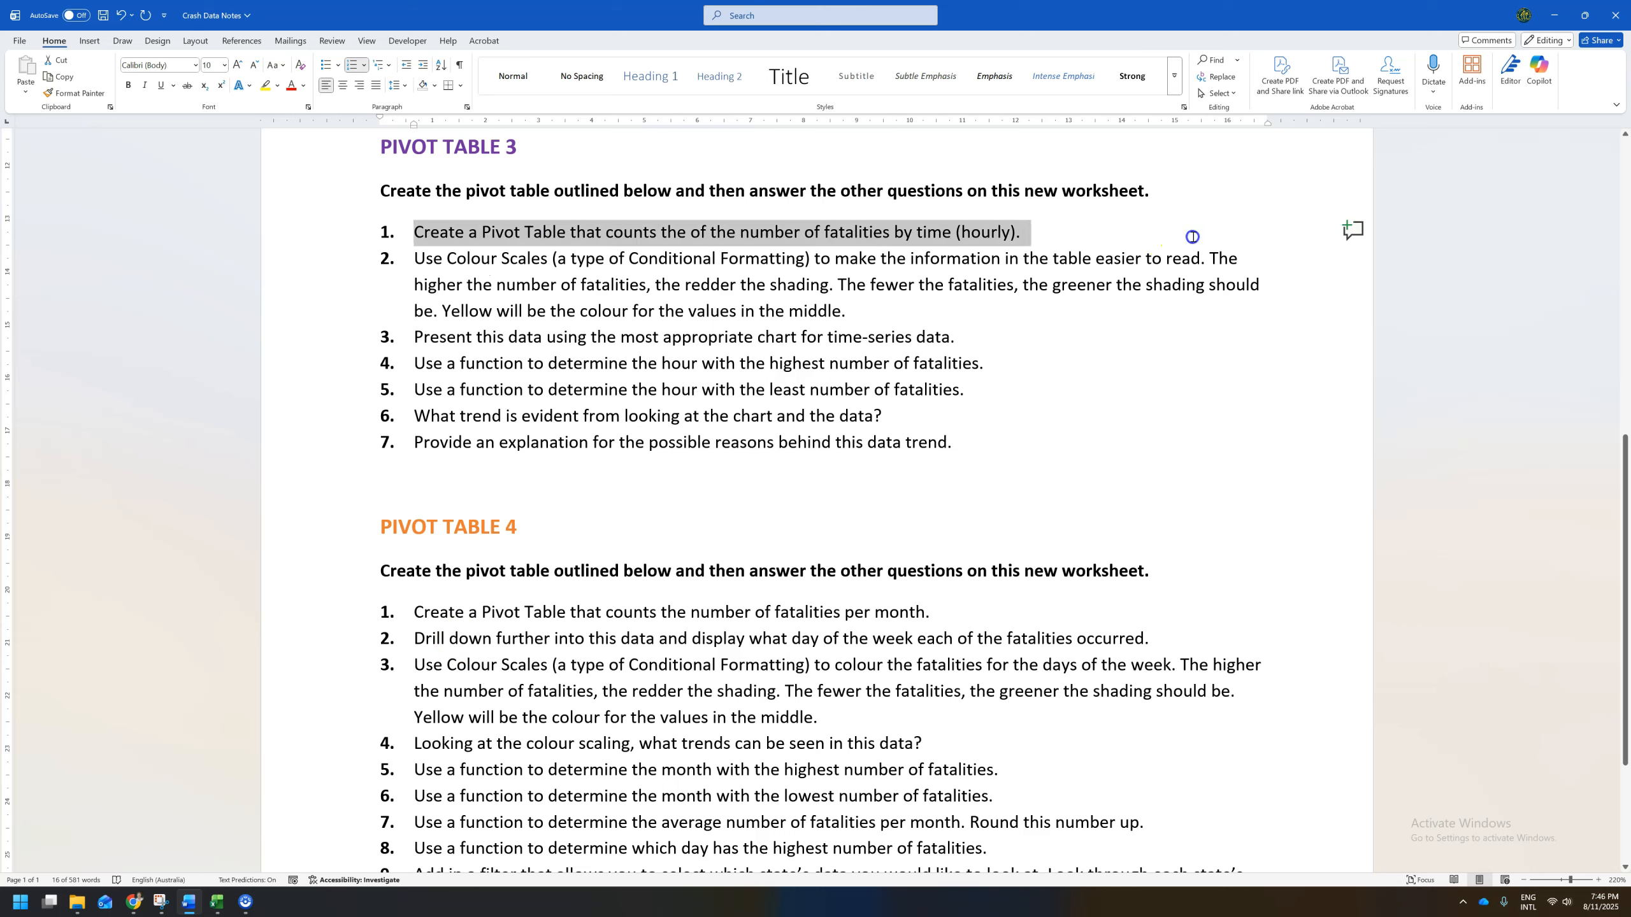
{"action": "left_click", "coordinate": [291, 85]}
{"action": "left_click_drag", "start_coordinate": [419, 270], "coordinate": [1206, 262]}
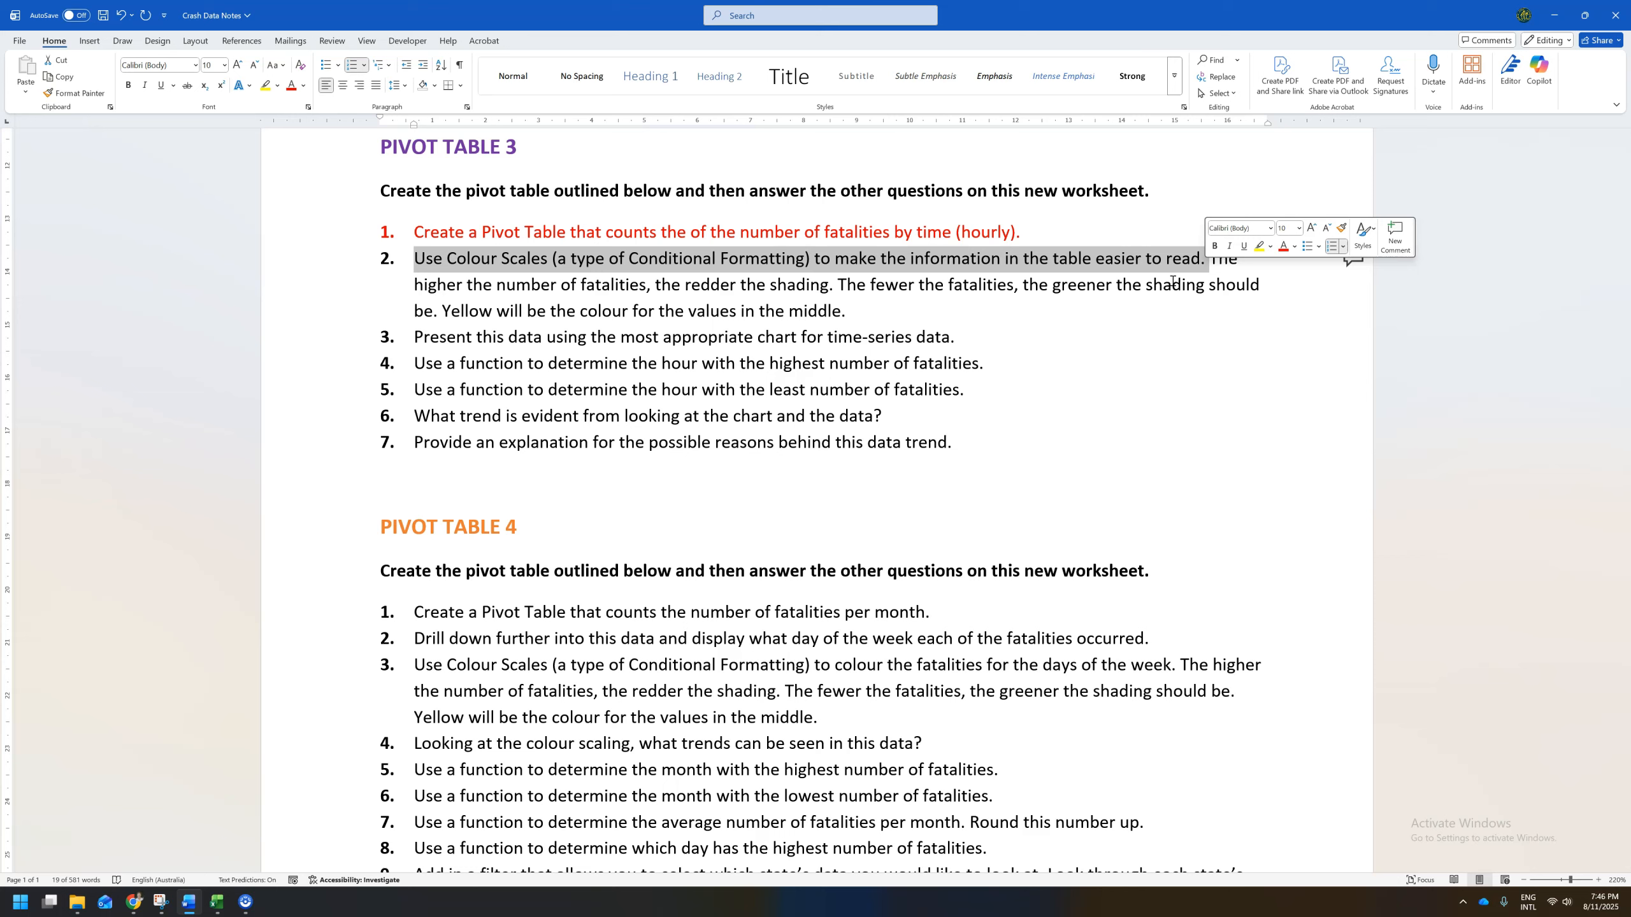
Switch back to Excel and apply the Red-Yellow-Green colour scale to the hourly counts in B4:B27
{"action": "key", "text": "alt+Tab"}
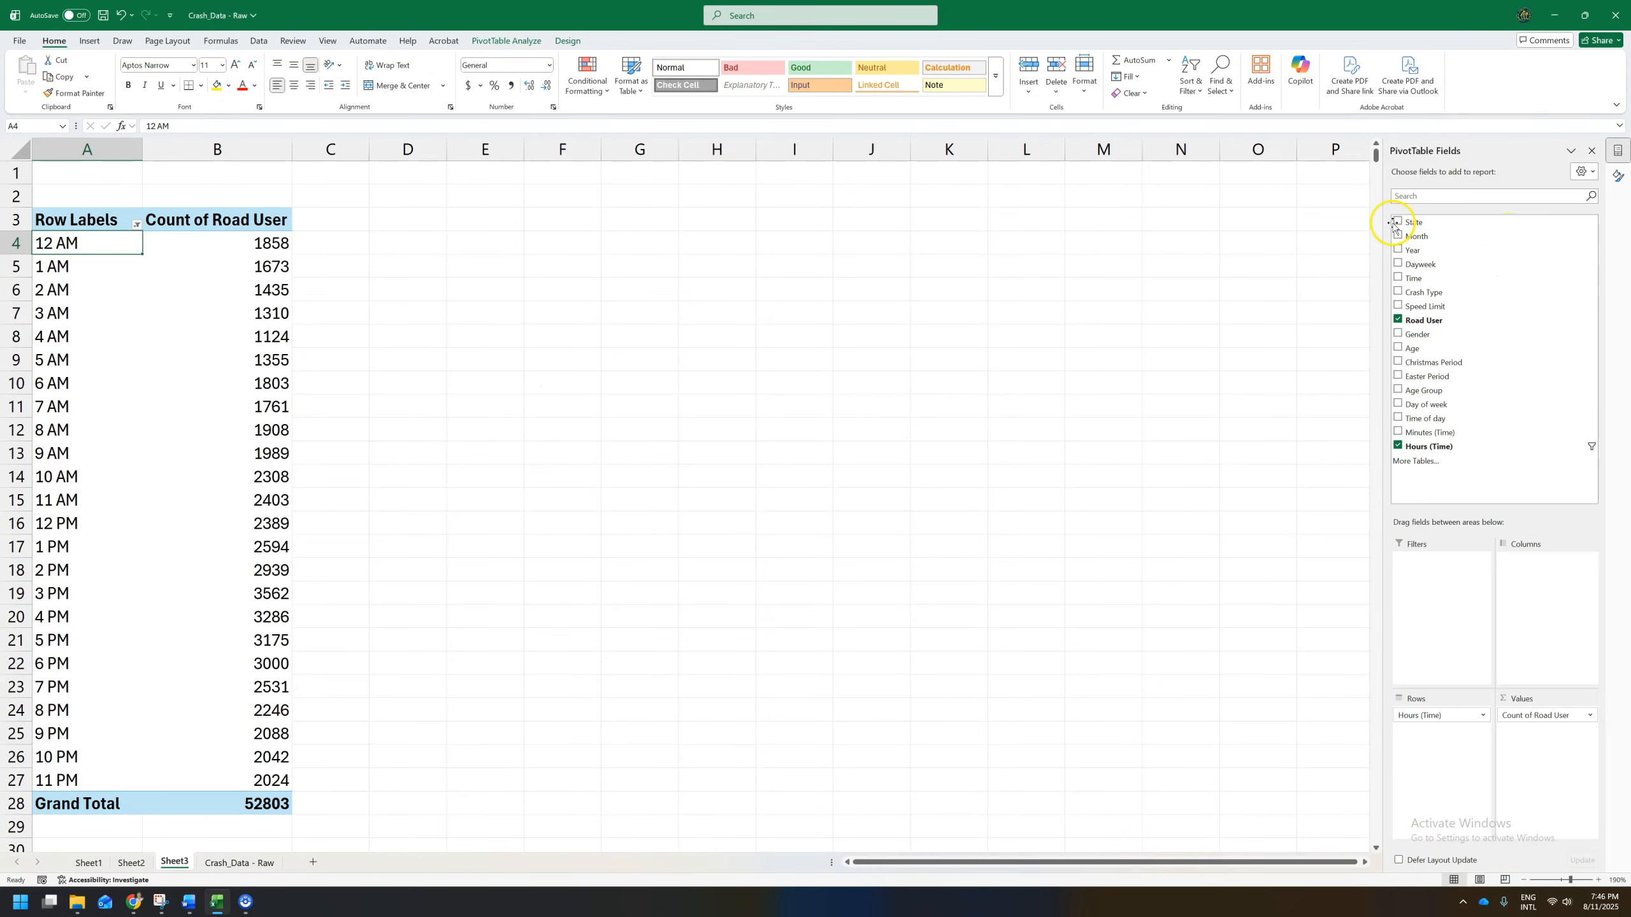
{"action": "left_click_drag", "start_coordinate": [270, 244], "coordinate": [232, 782]}
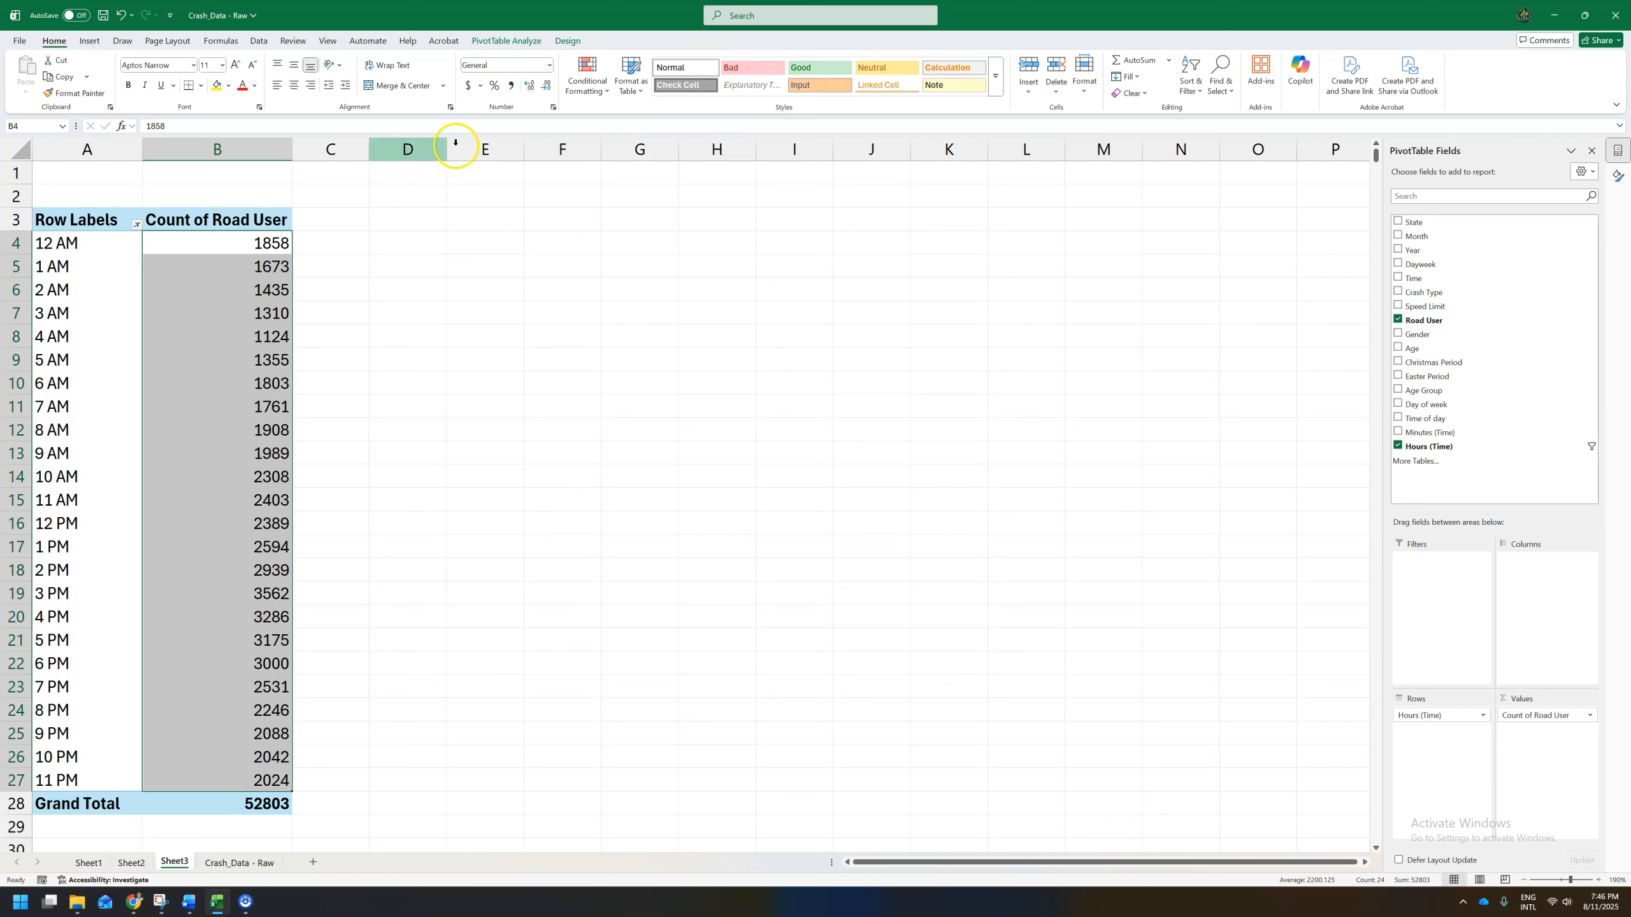
{"action": "left_click", "coordinate": [601, 90]}
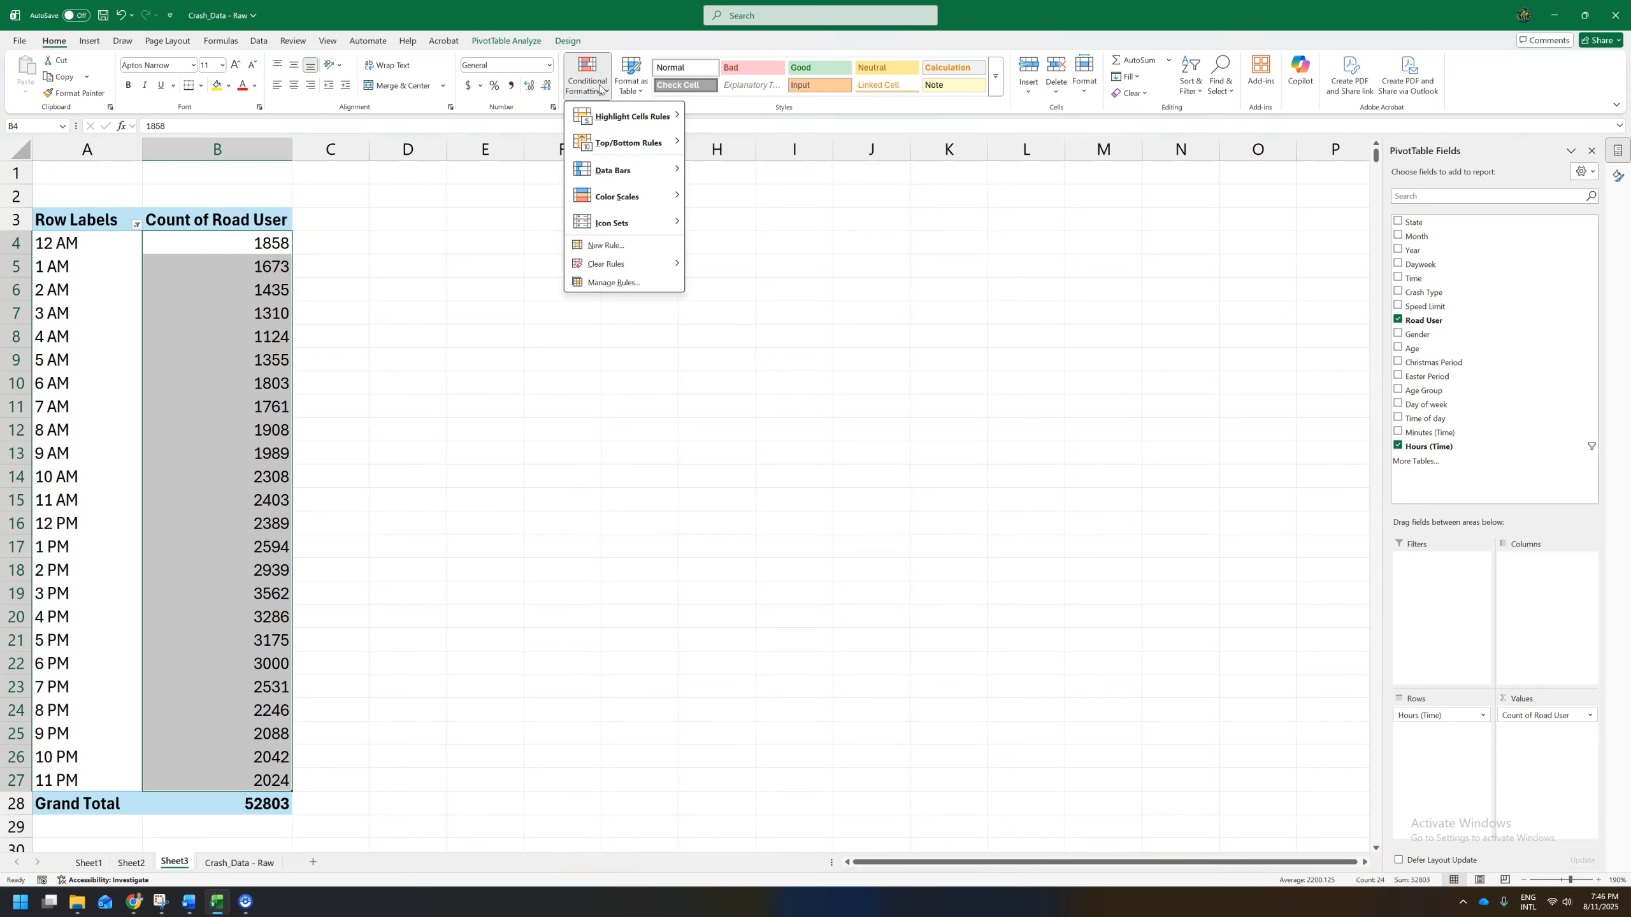
{"action": "mouse_move", "coordinate": [632, 196]}
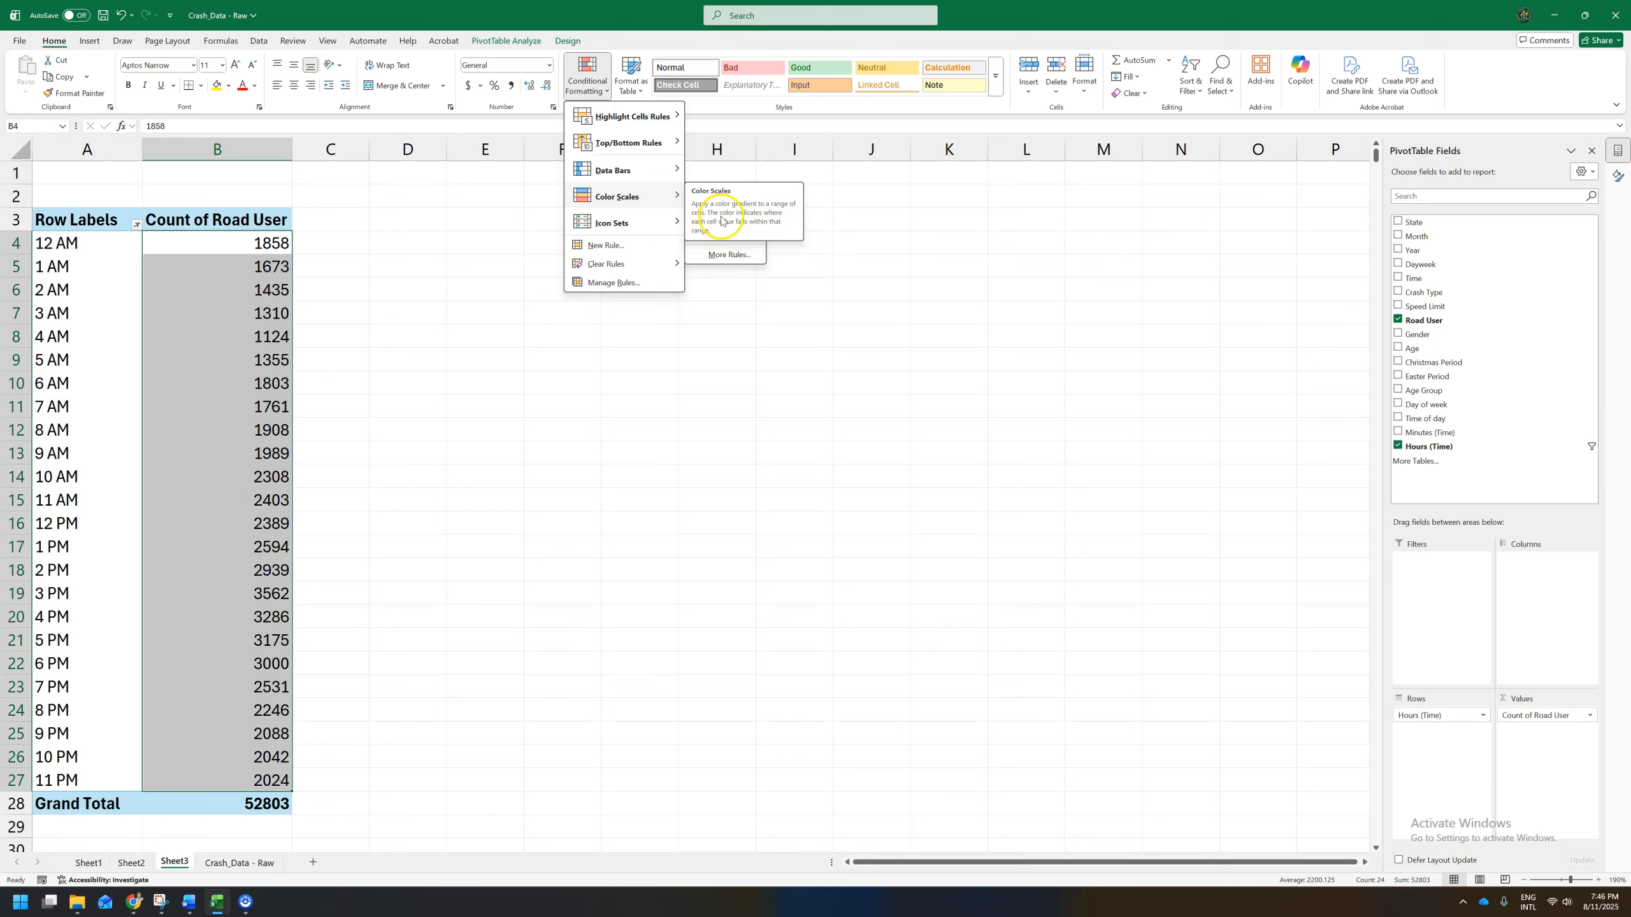
{"action": "left_click", "coordinate": [626, 200]}
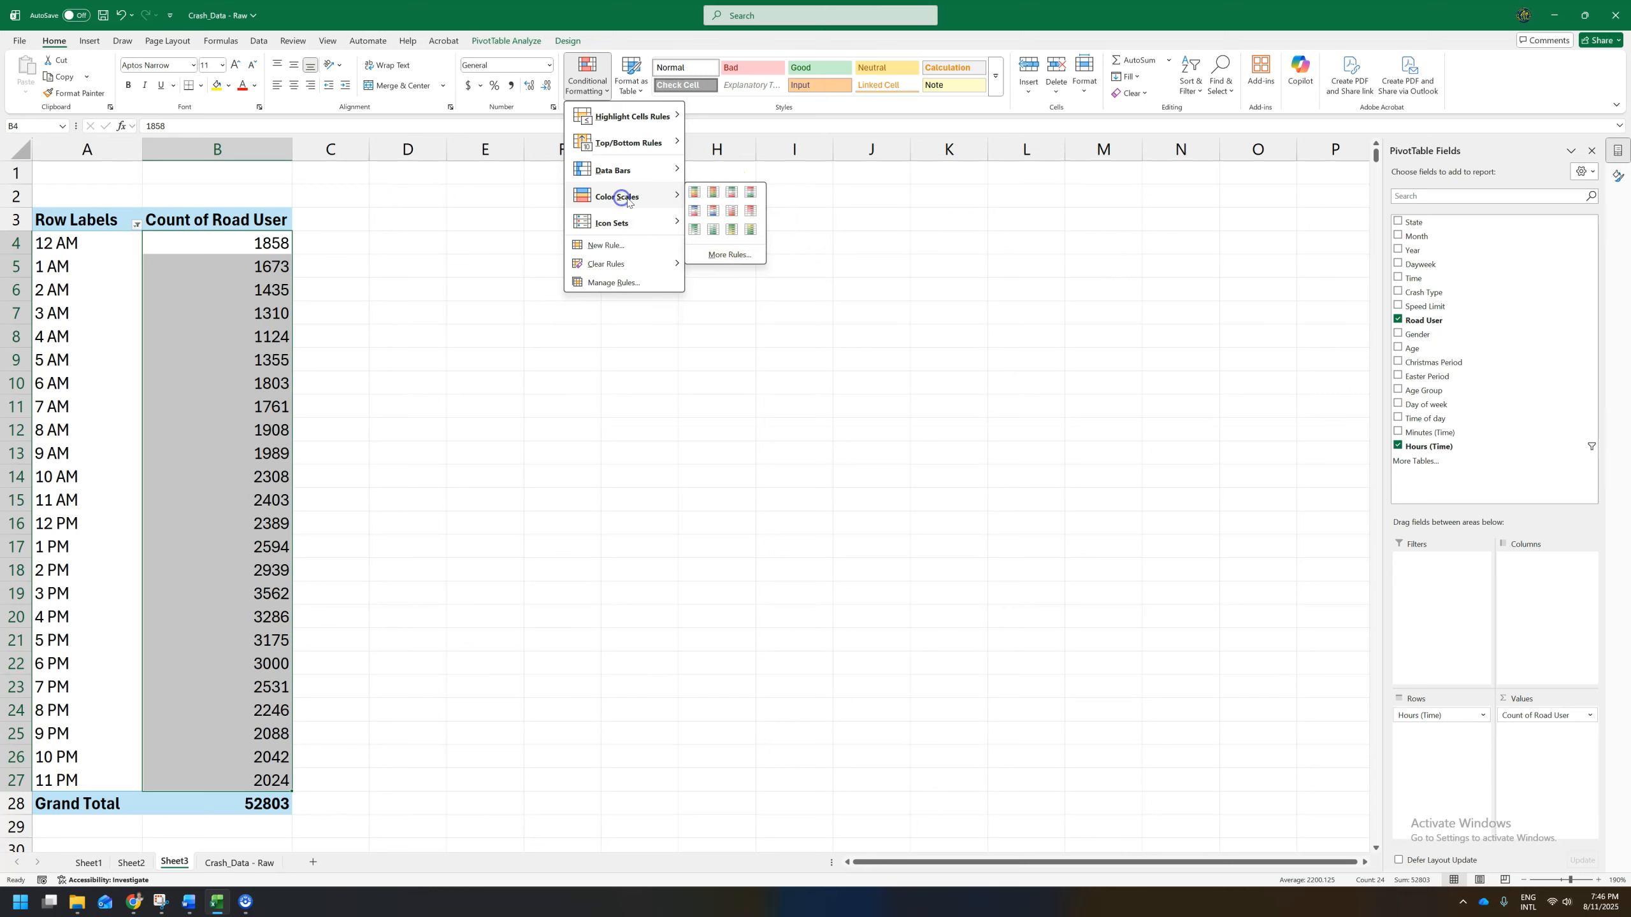
{"action": "left_click", "coordinate": [713, 198]}
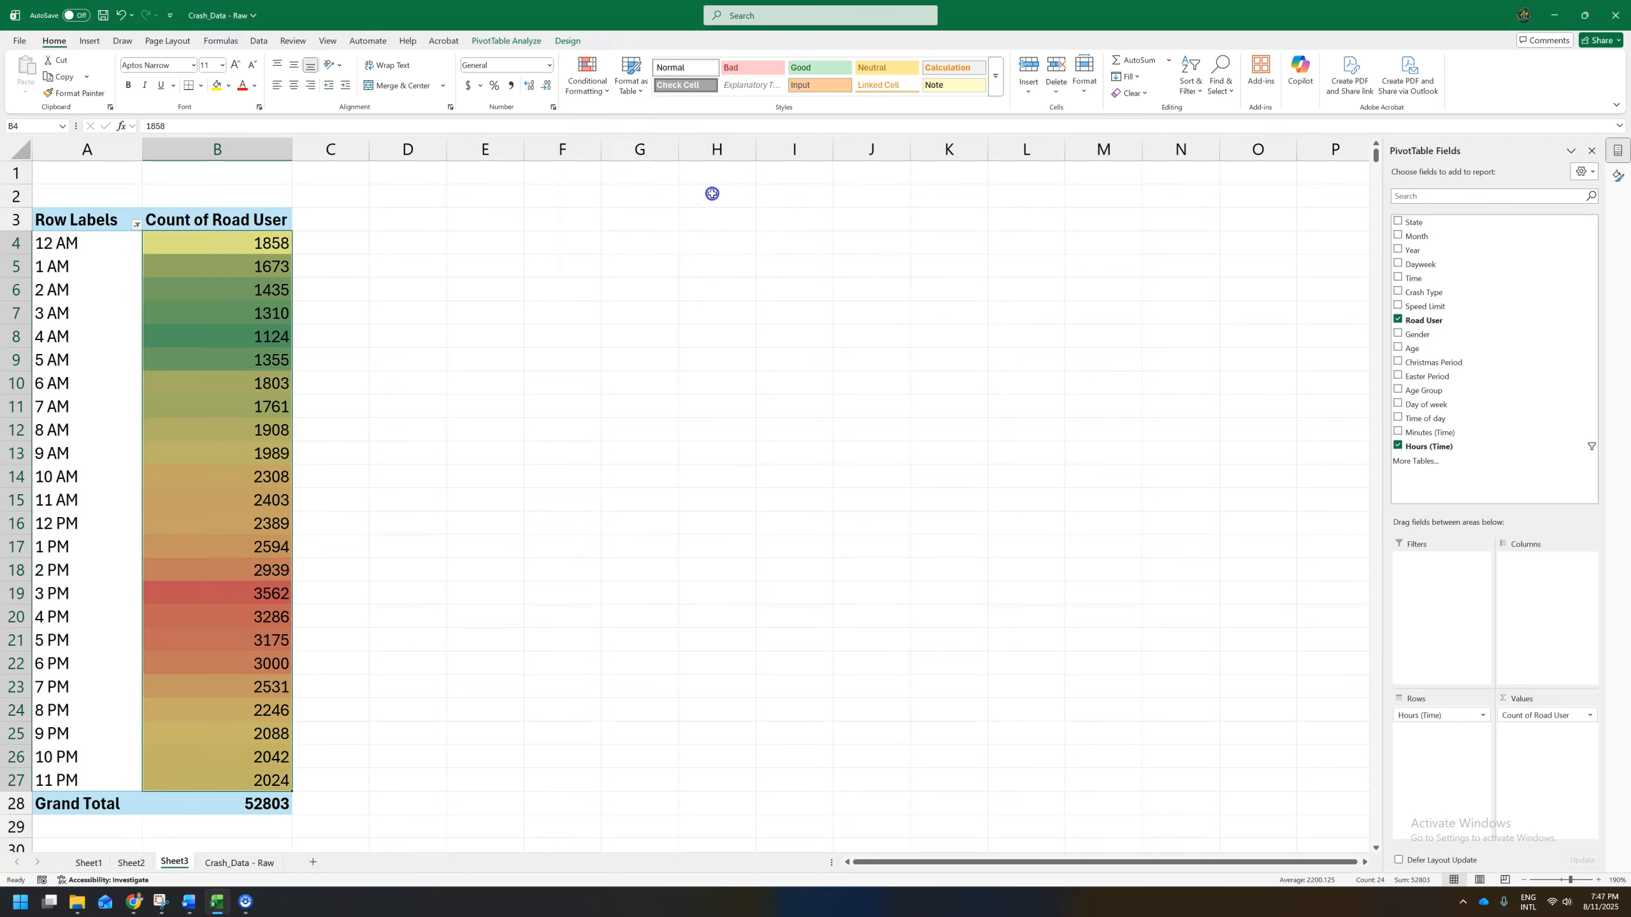
{"action": "left_click", "coordinate": [639, 307]}
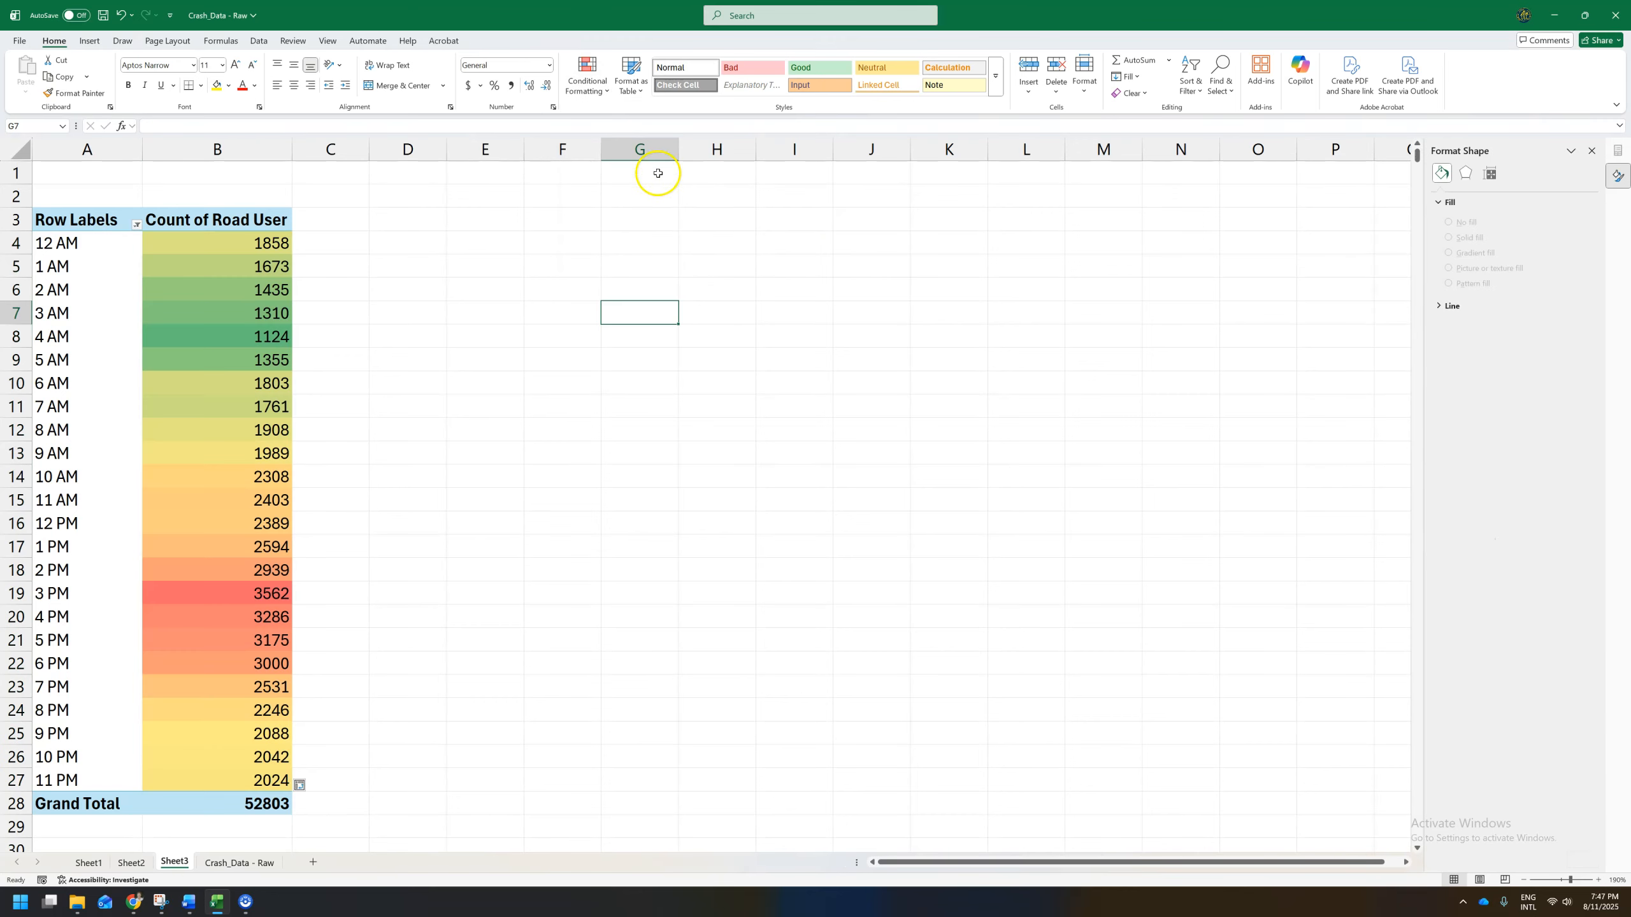
Examine the shading of the 3 PM to 5 PM rows and the 2 AM to 5 AM rows
{"action": "left_click", "coordinate": [572, 82]}
{"action": "left_click", "coordinate": [773, 360]}
{"action": "left_click_drag", "start_coordinate": [81, 601], "coordinate": [164, 638]}
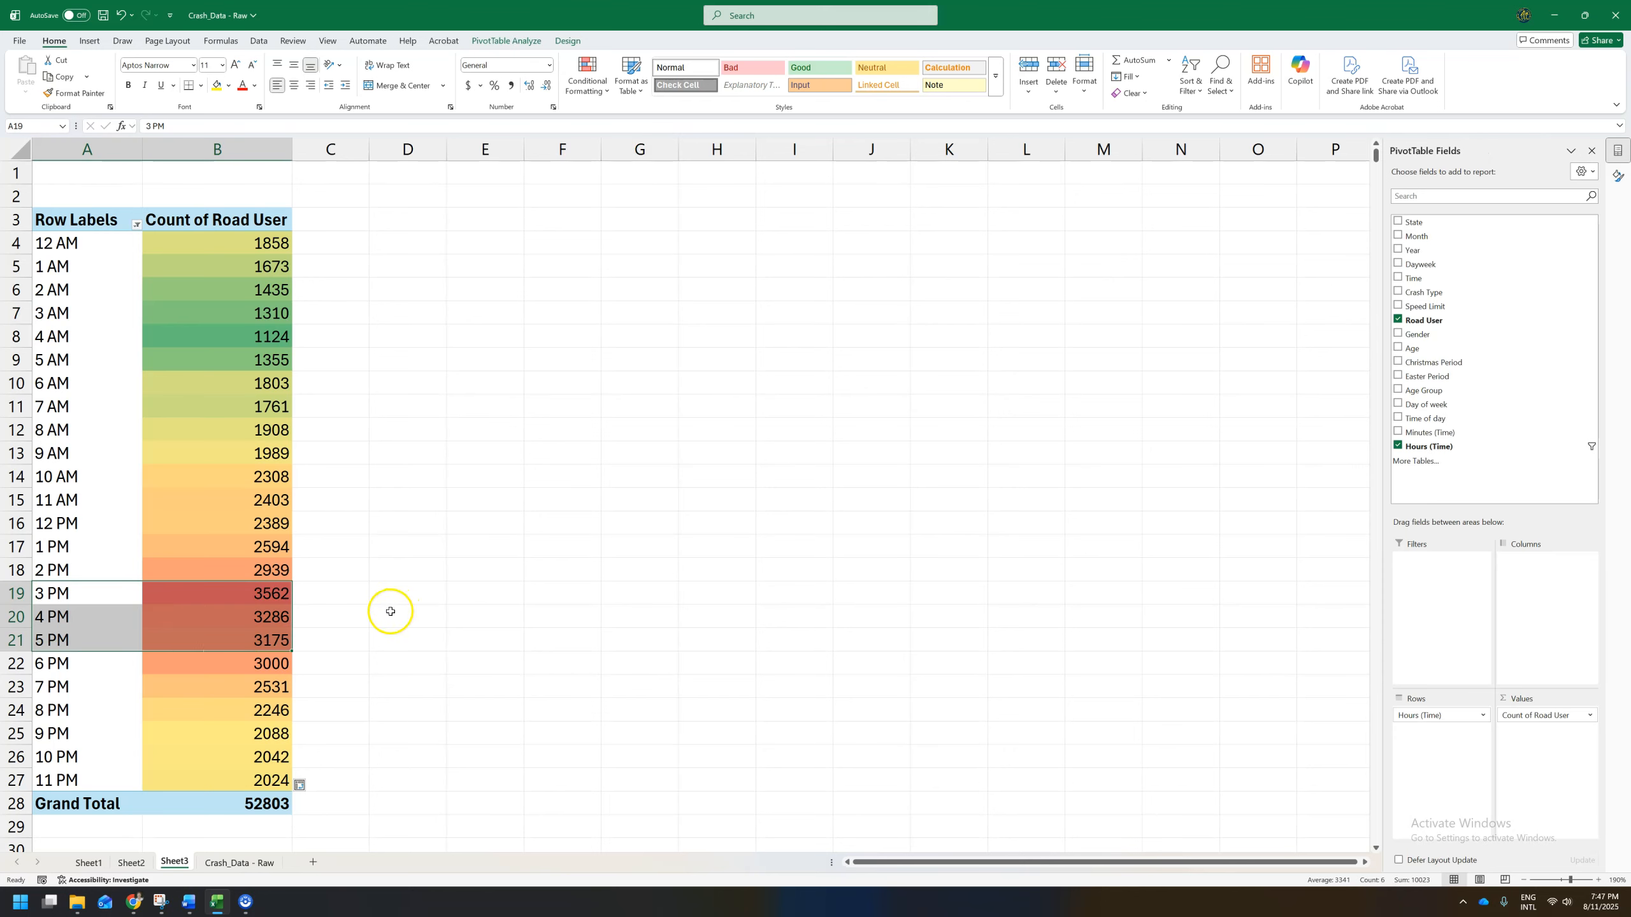
{"action": "left_click_drag", "start_coordinate": [221, 361], "coordinate": [87, 291]}
{"action": "left_click", "coordinate": [264, 339]}
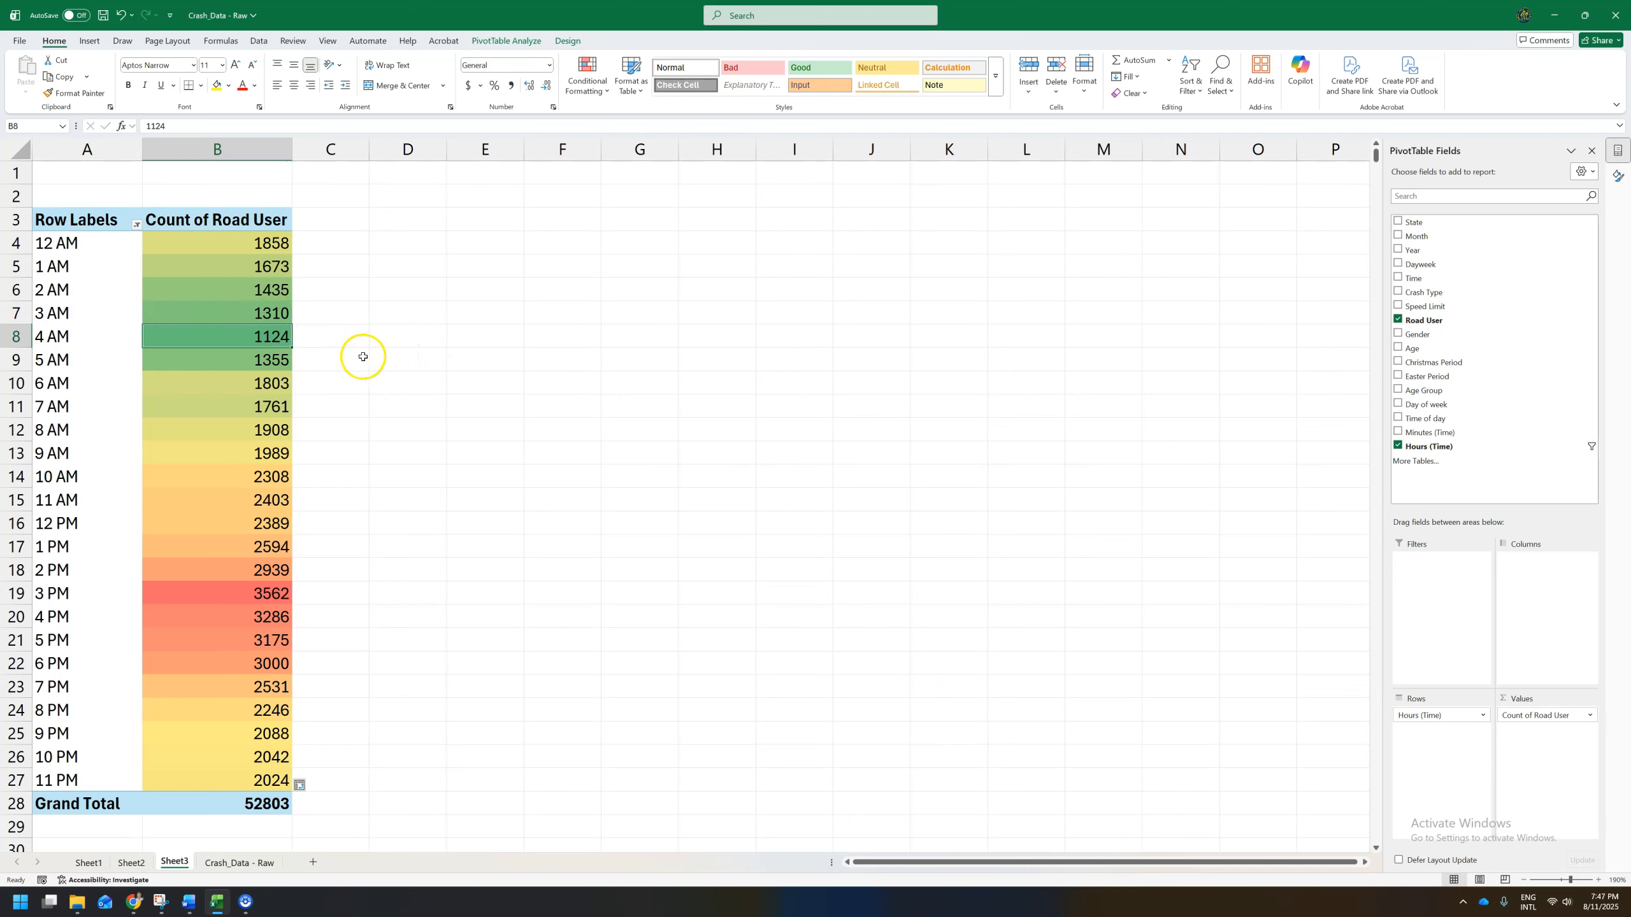
Switch to the Word document and colour all of Pivot Table 3's second task red
{"action": "left_click", "coordinate": [189, 902]}
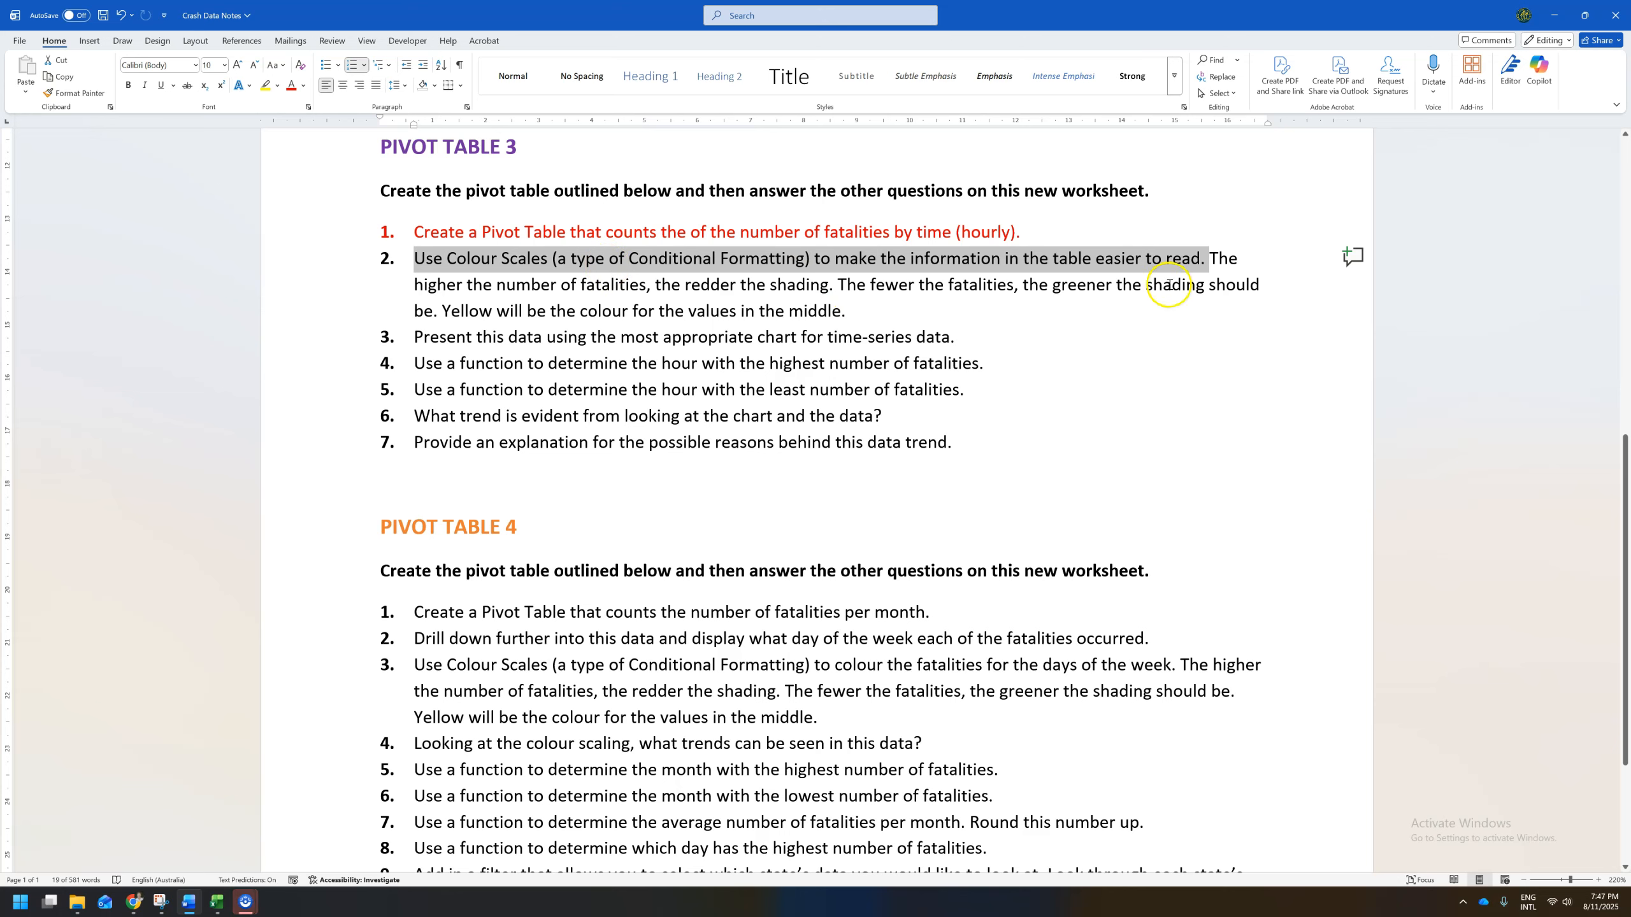
{"action": "left_click", "coordinate": [883, 316], "text": "shift"}
{"action": "left_click", "coordinate": [291, 85]}
{"action": "left_click", "coordinate": [1008, 358]}
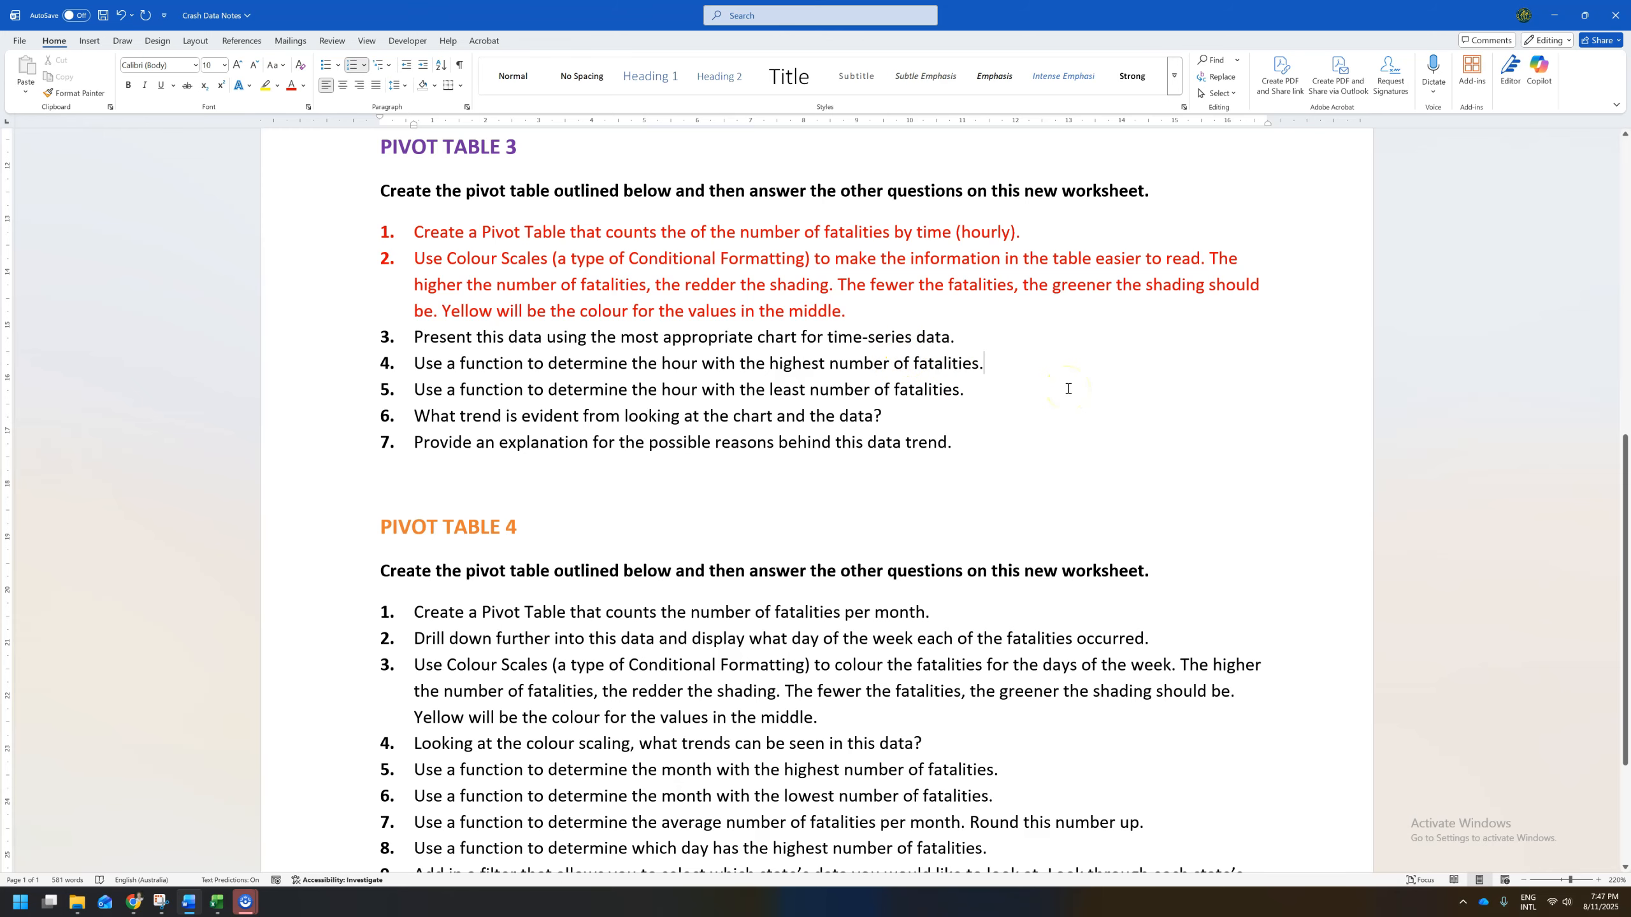
Switch back to Excel and insert a 2-D line chart with markers from the hourly data in A4:B27
{"action": "key", "text": "alt+Tab"}
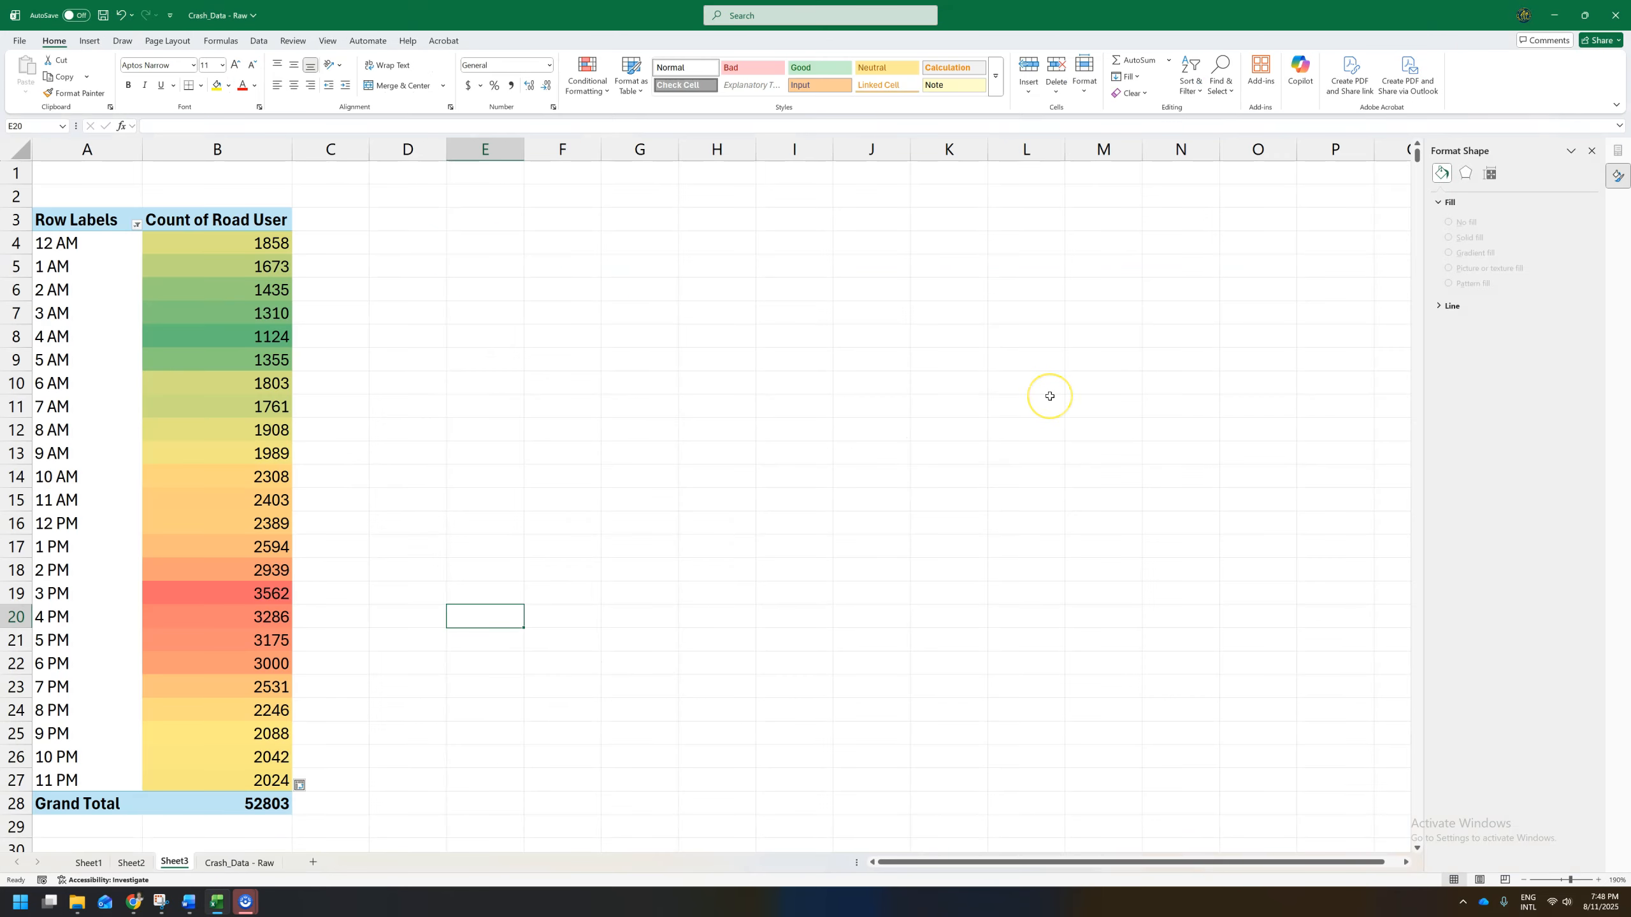
{"action": "left_click_drag", "start_coordinate": [77, 243], "coordinate": [250, 781]}
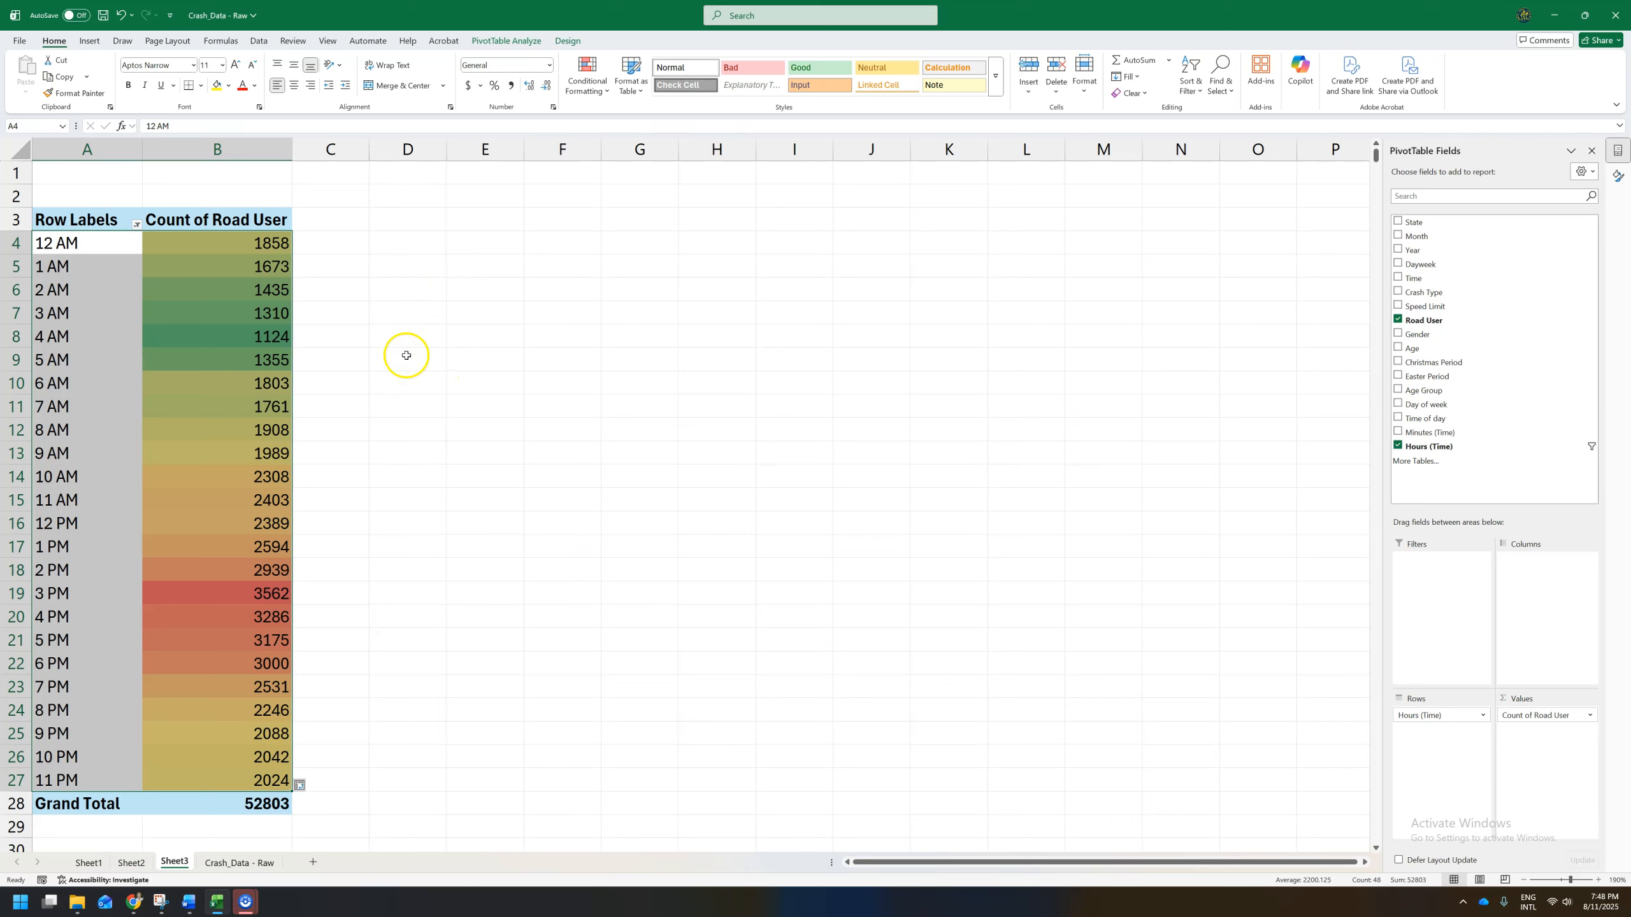
{"action": "left_click", "coordinate": [99, 43]}
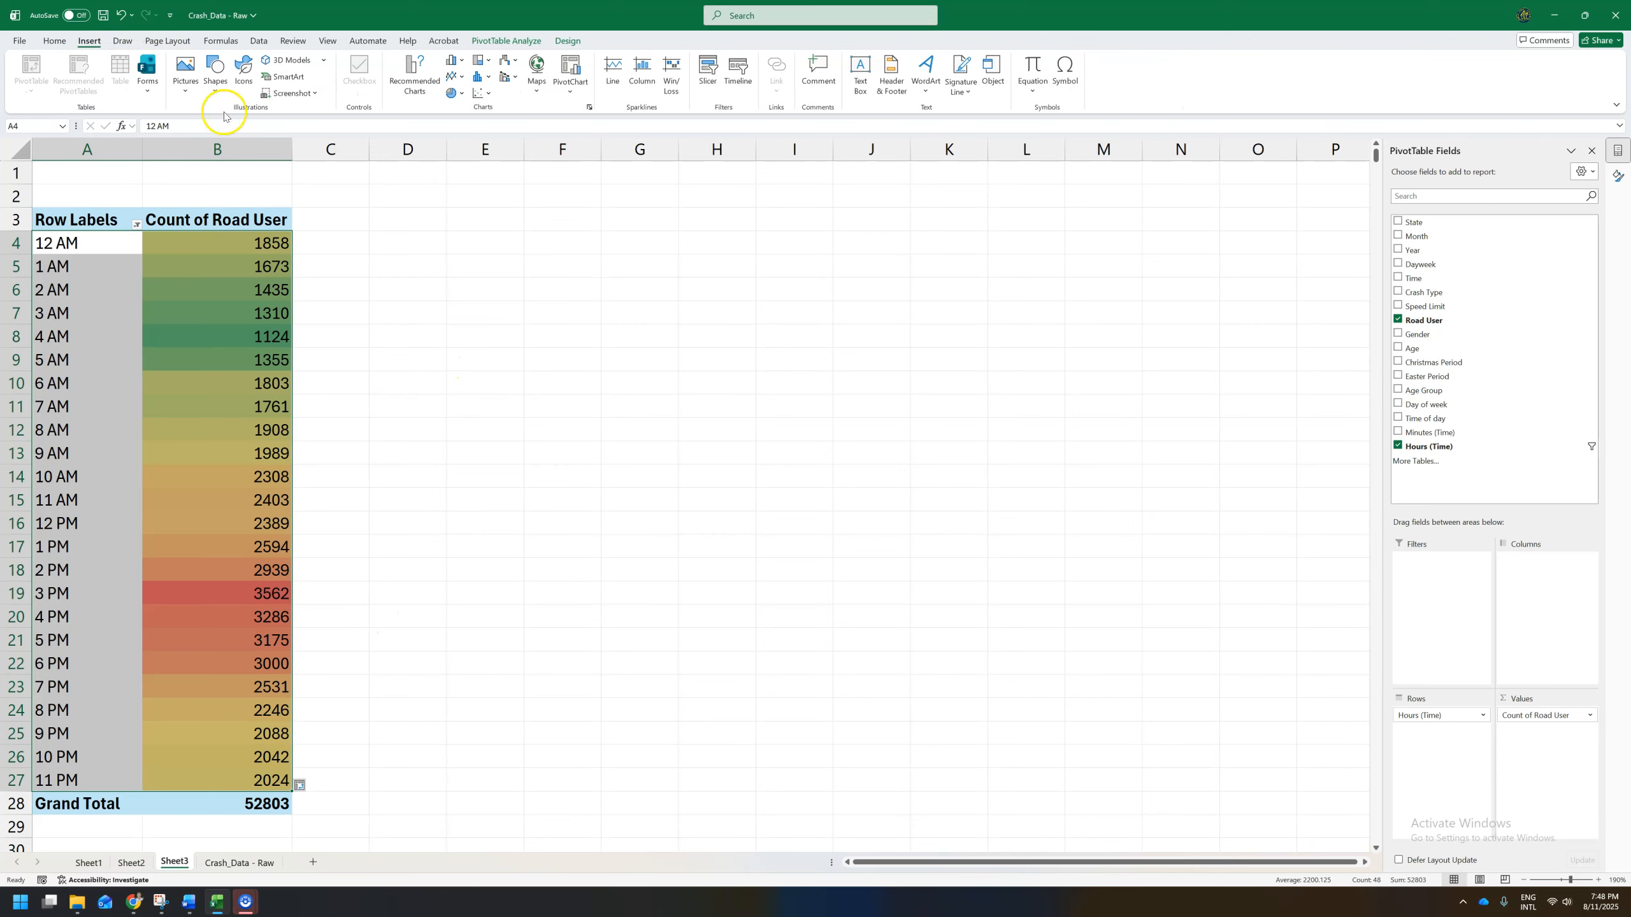
{"action": "left_click", "coordinate": [455, 76]}
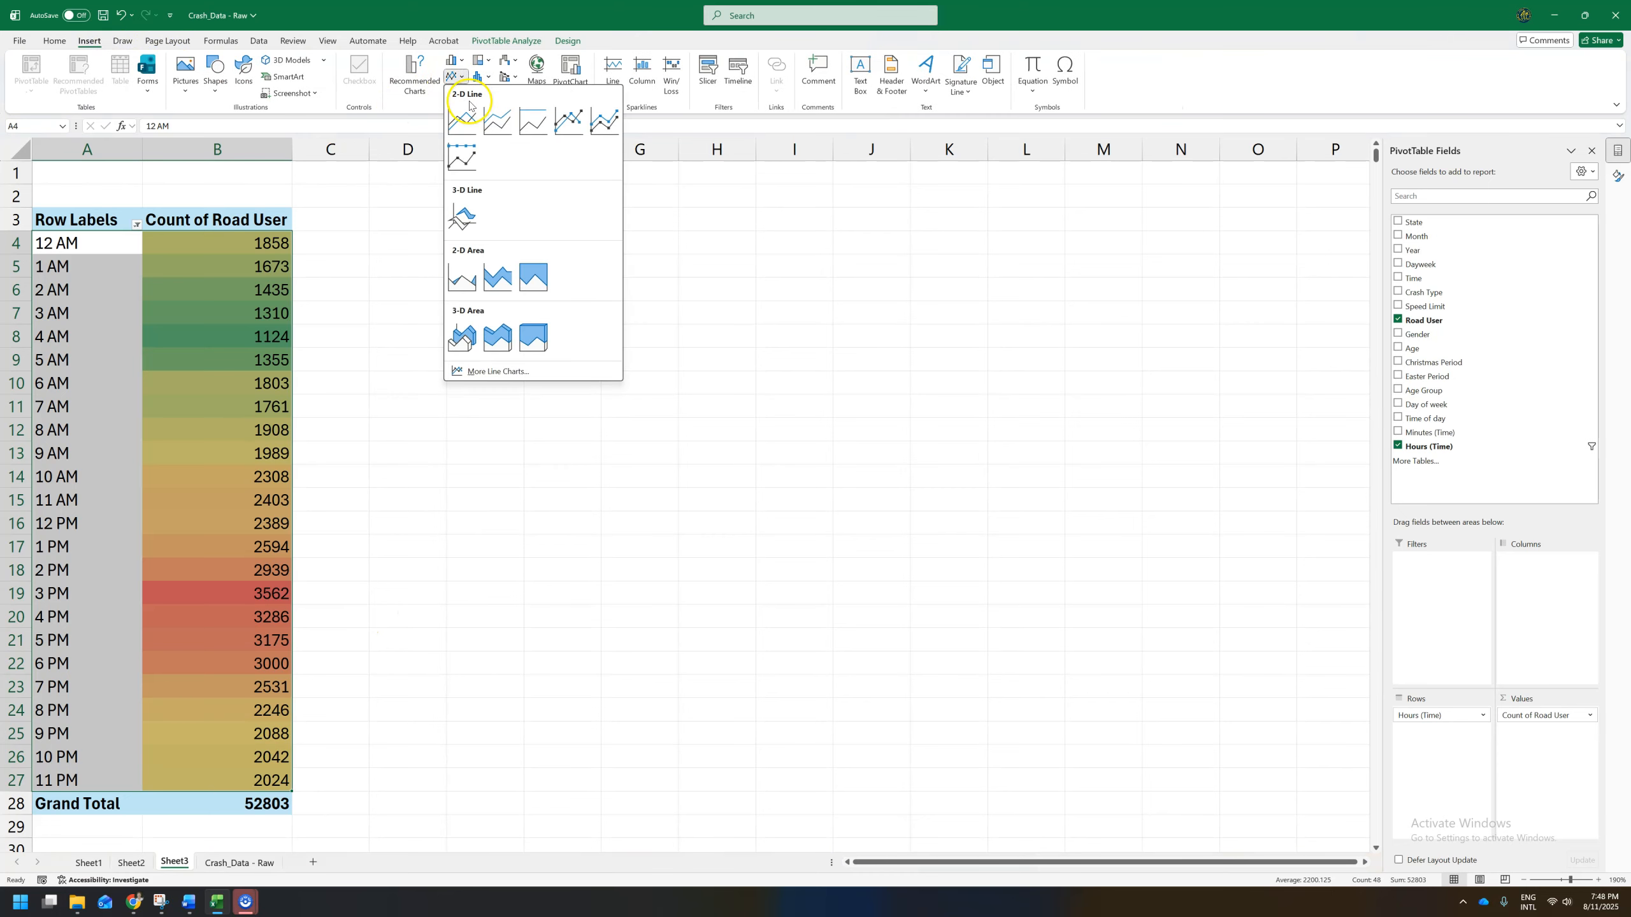
{"action": "left_click", "coordinate": [571, 119]}
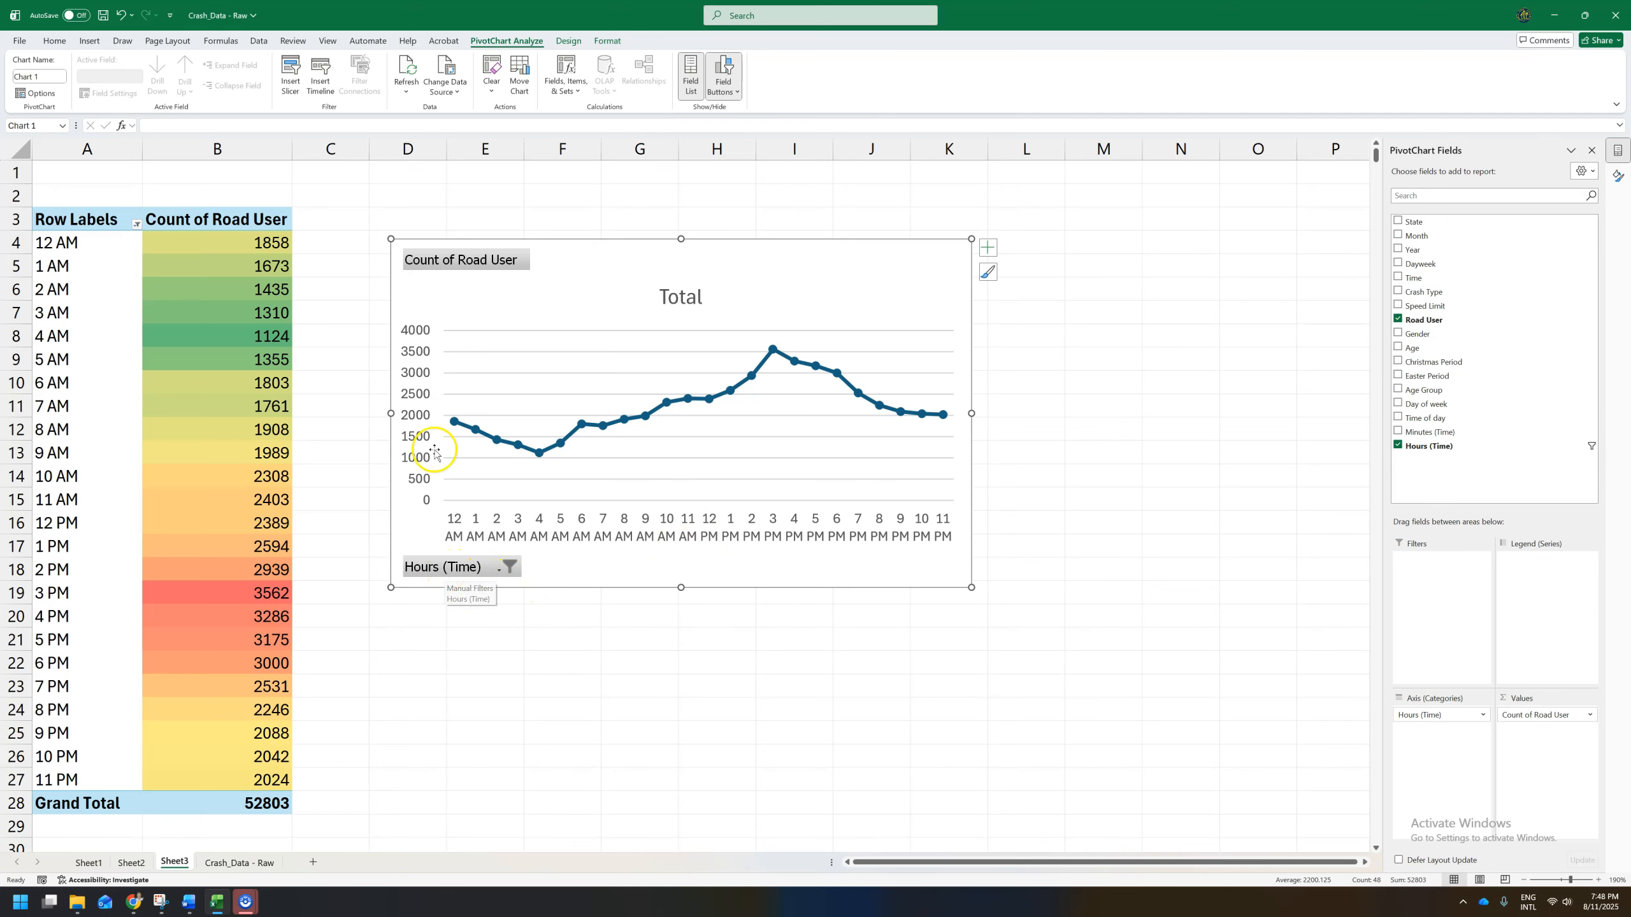
Hide the Count of Road User and Hours (Time) field buttons on the chart
{"action": "right_click", "coordinate": [453, 261]}
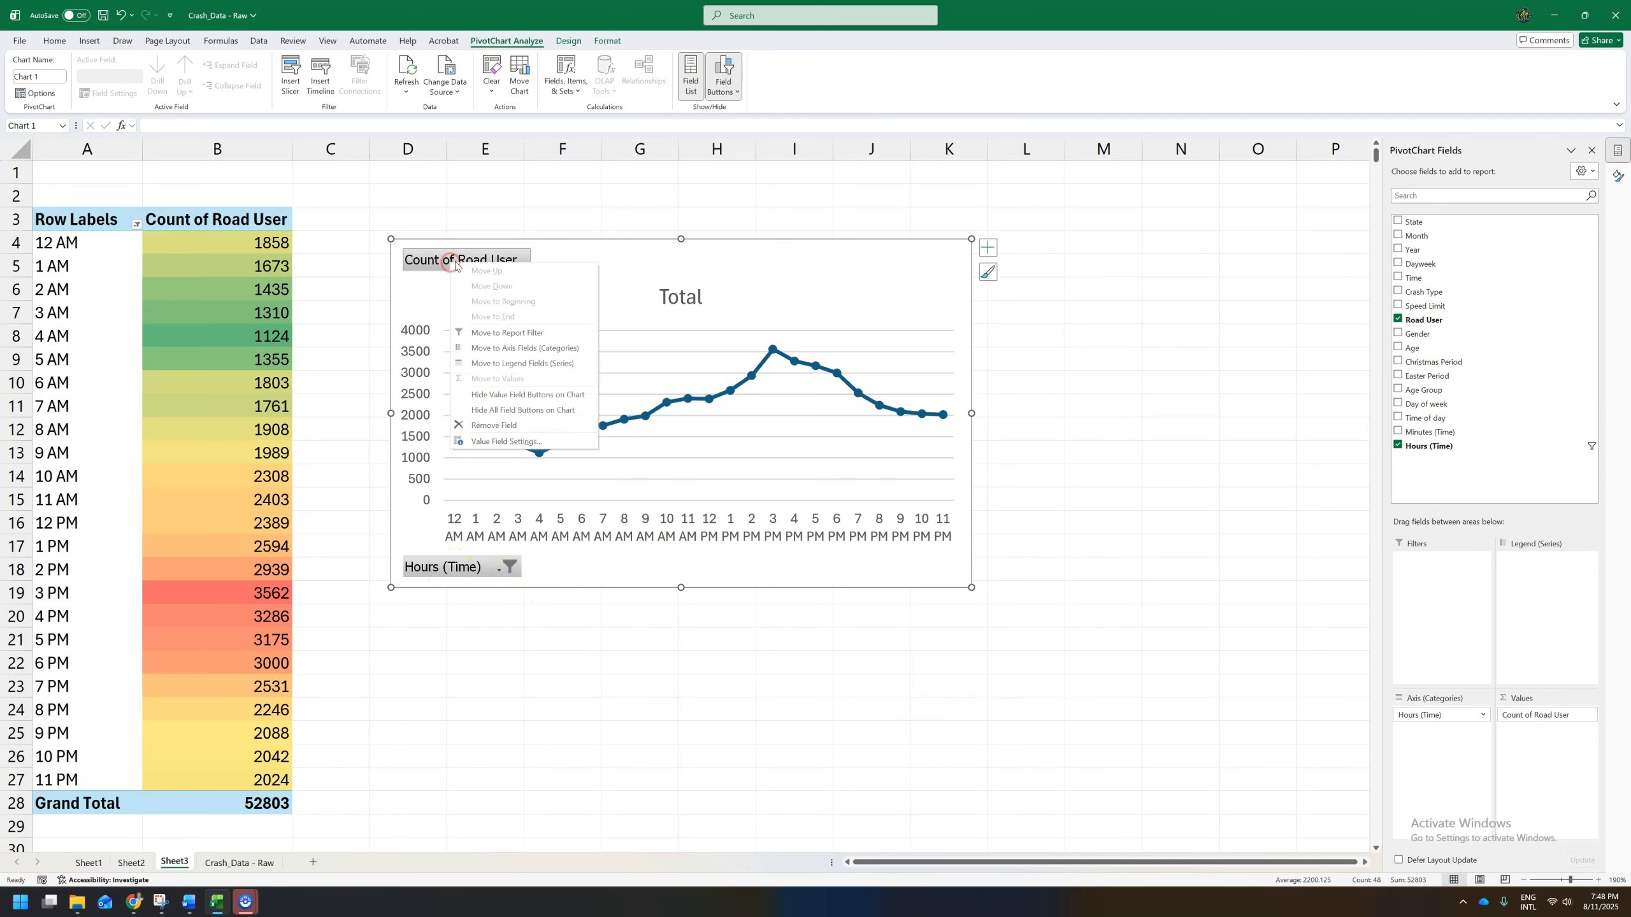
{"action": "left_click", "coordinate": [566, 395]}
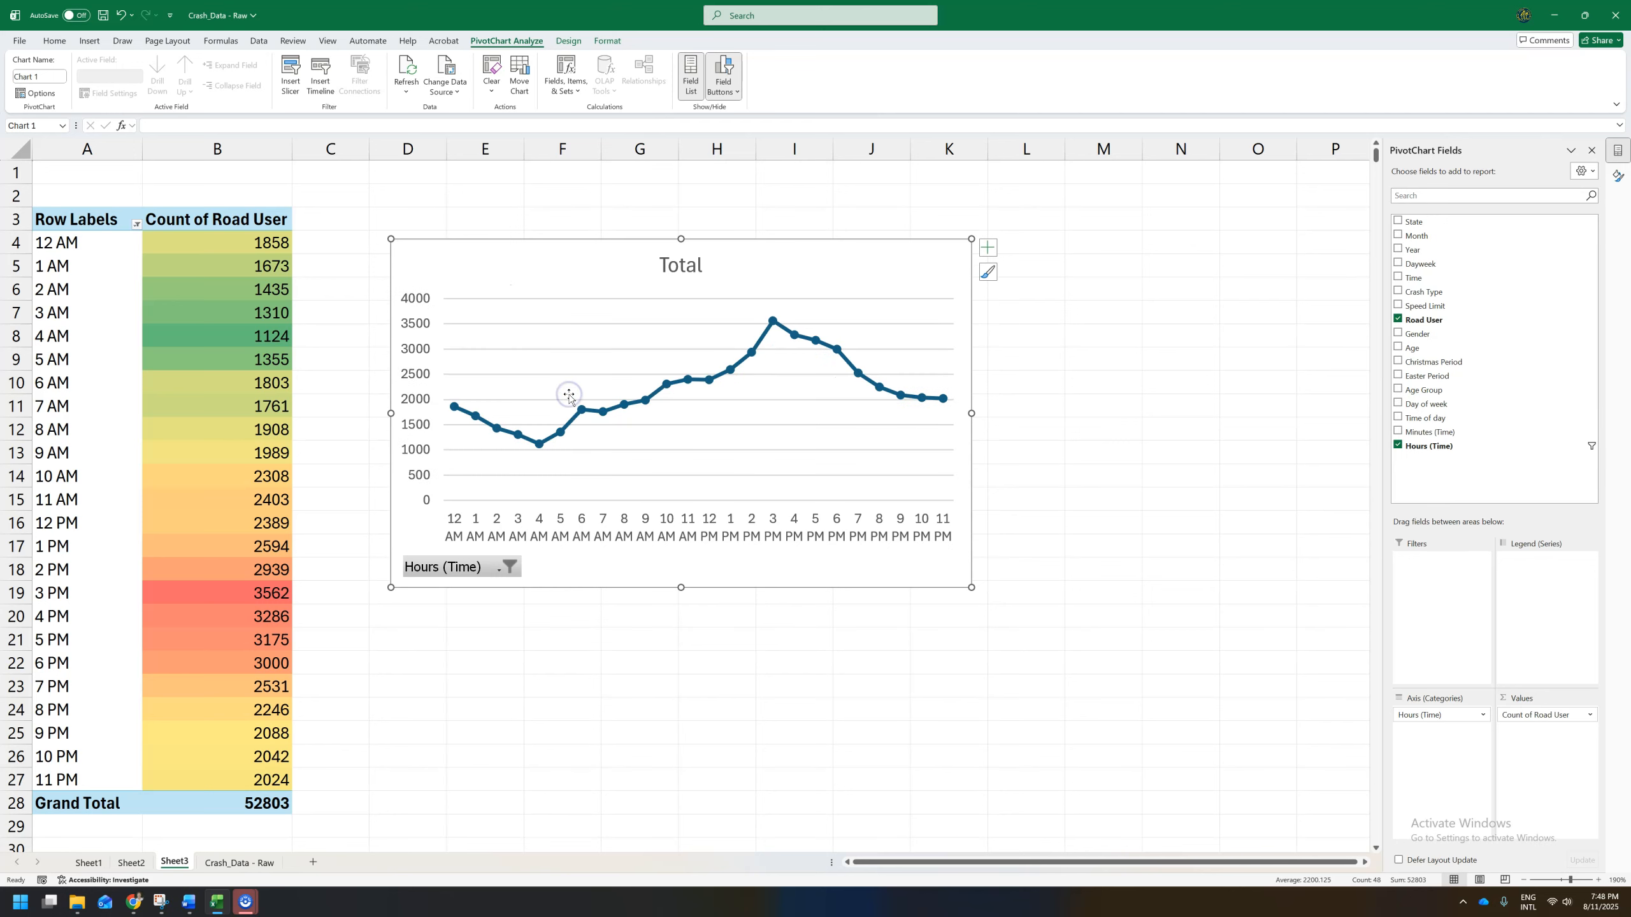
{"action": "right_click", "coordinate": [450, 567]}
{"action": "left_click", "coordinate": [565, 713]}
Enlarge the line chart to span about columns C to P and rows 2 to 20, and apply the dark grey chart style
{"action": "left_click_drag", "start_coordinate": [390, 238], "coordinate": [314, 185]}
{"action": "left_click_drag", "start_coordinate": [643, 587], "coordinate": [643, 622]}
{"action": "left_click_drag", "start_coordinate": [971, 403], "coordinate": [1338, 404]}
{"action": "left_click", "coordinate": [1223, 404]}
{"action": "left_click", "coordinate": [1215, 404]}
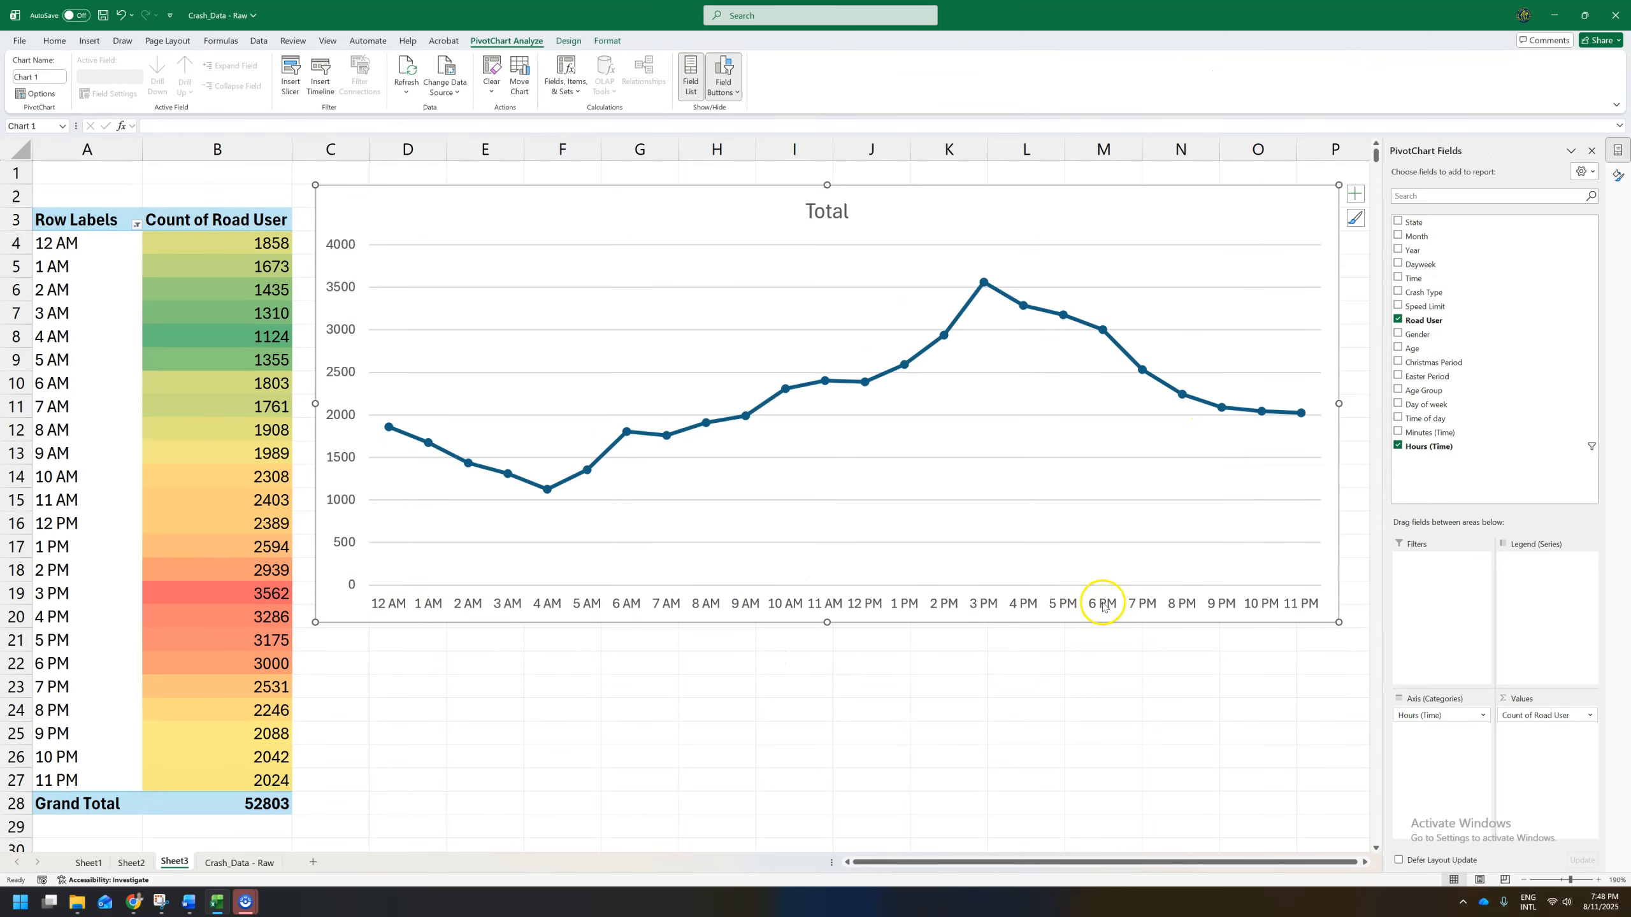
{"action": "left_click", "coordinate": [568, 41]}
{"action": "left_click", "coordinate": [214, 75]}
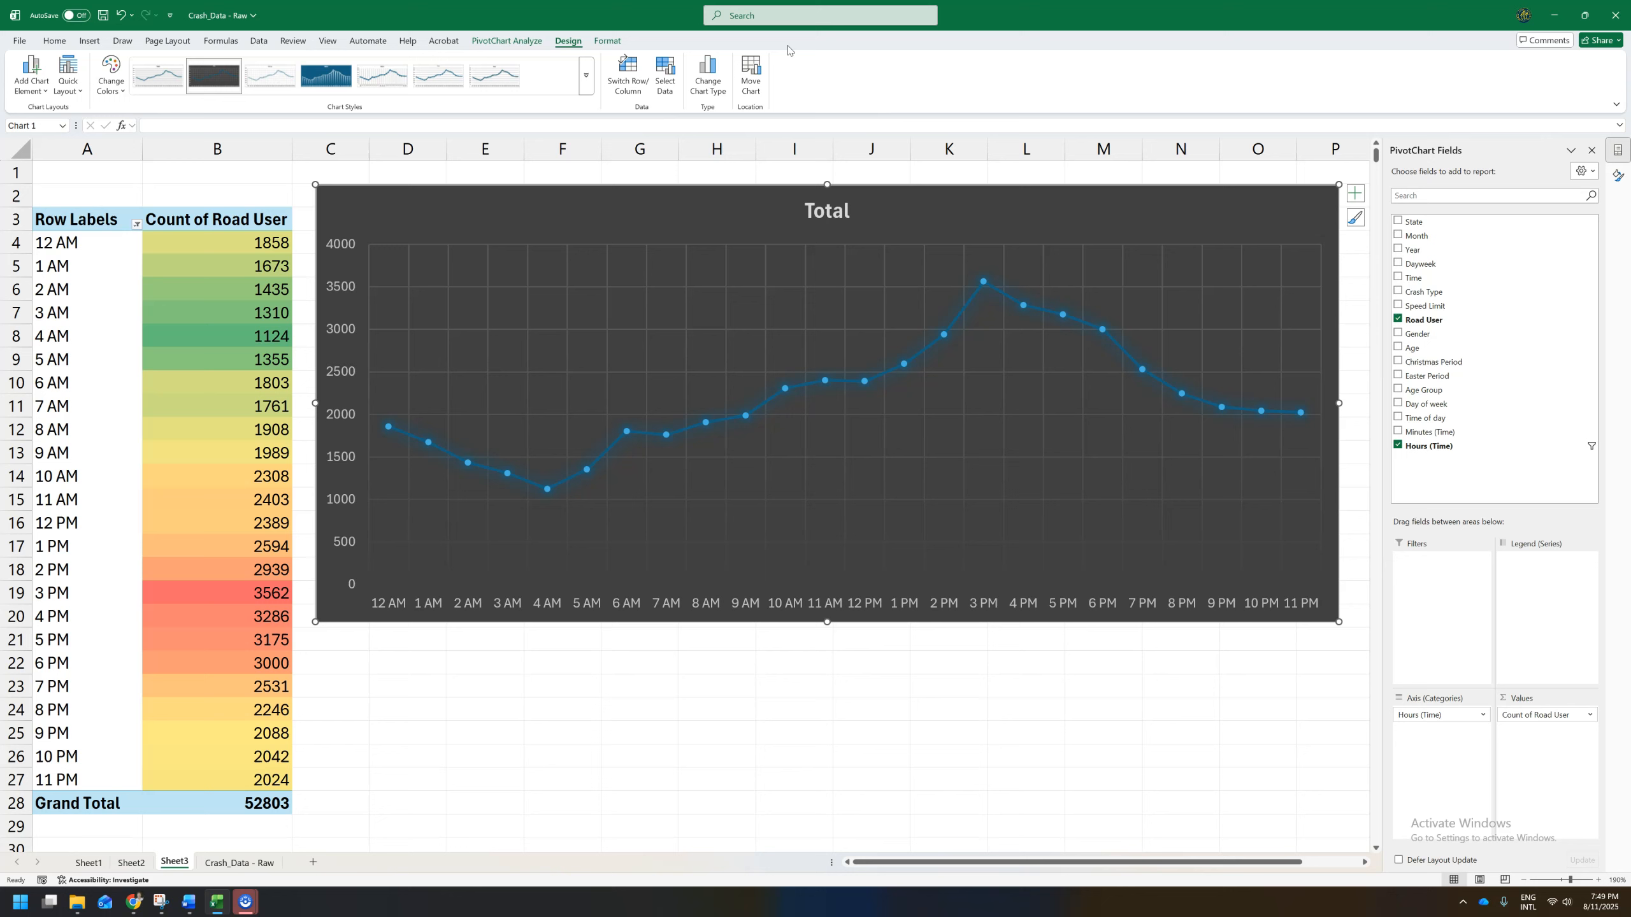
Change the chart title to "Total Number of Fatalities by Time of Day"
{"action": "left_click", "coordinate": [831, 212]}
{"action": "double_click", "coordinate": [817, 207]}
{"action": "left_click", "coordinate": [825, 207]}
{"action": "type", "text": "Number of"}
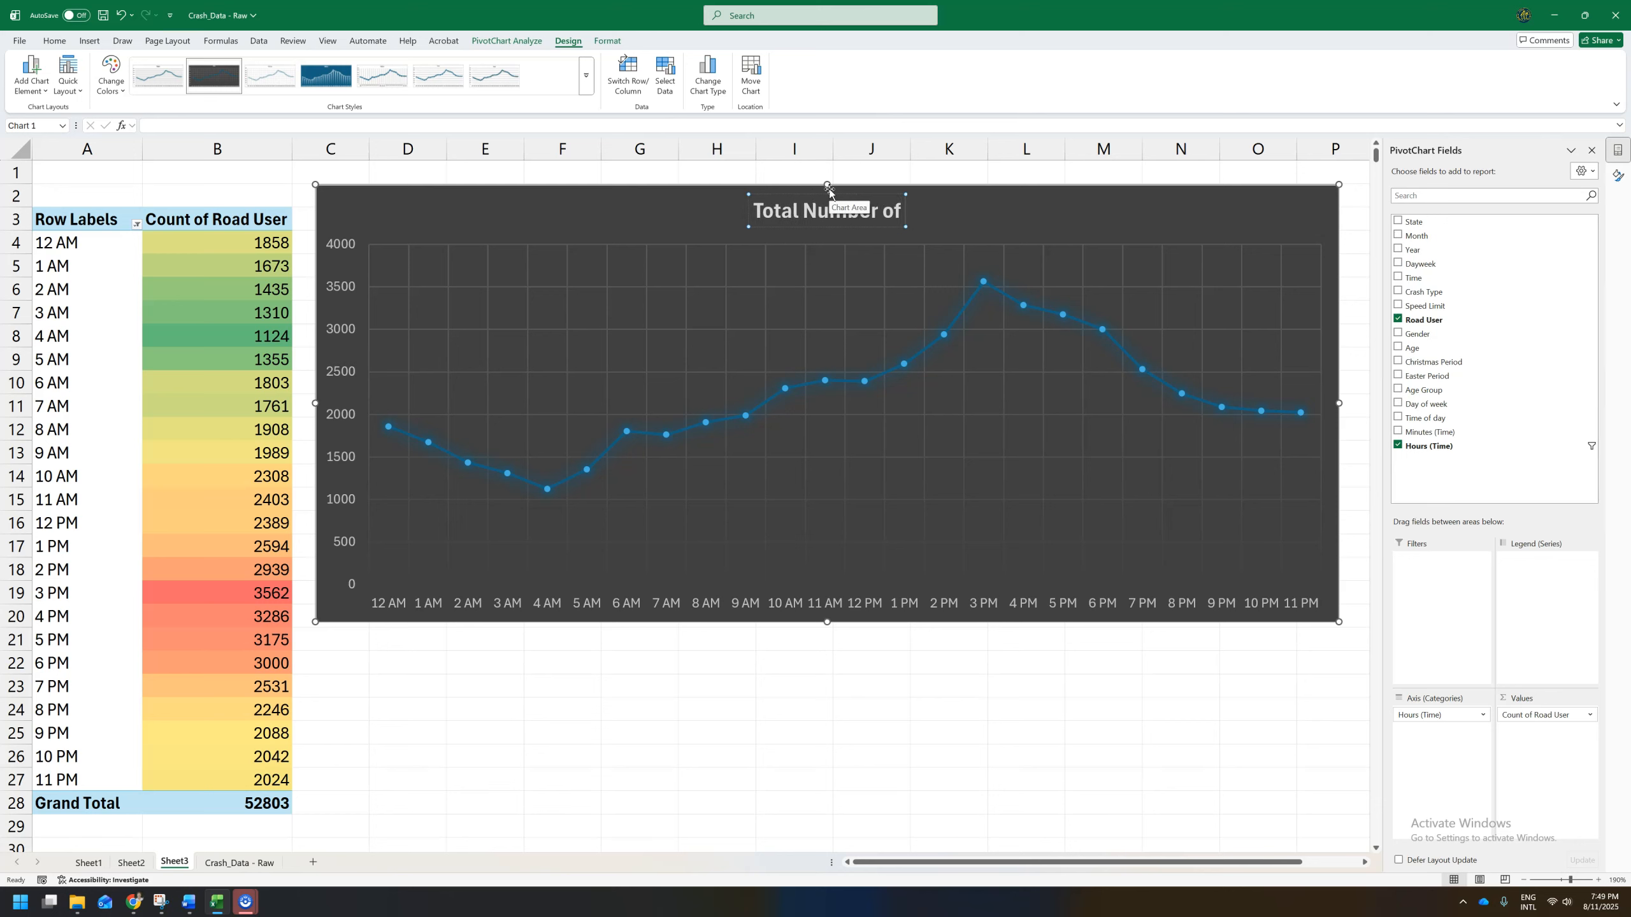
{"action": "type", "text": " Fatalities"}
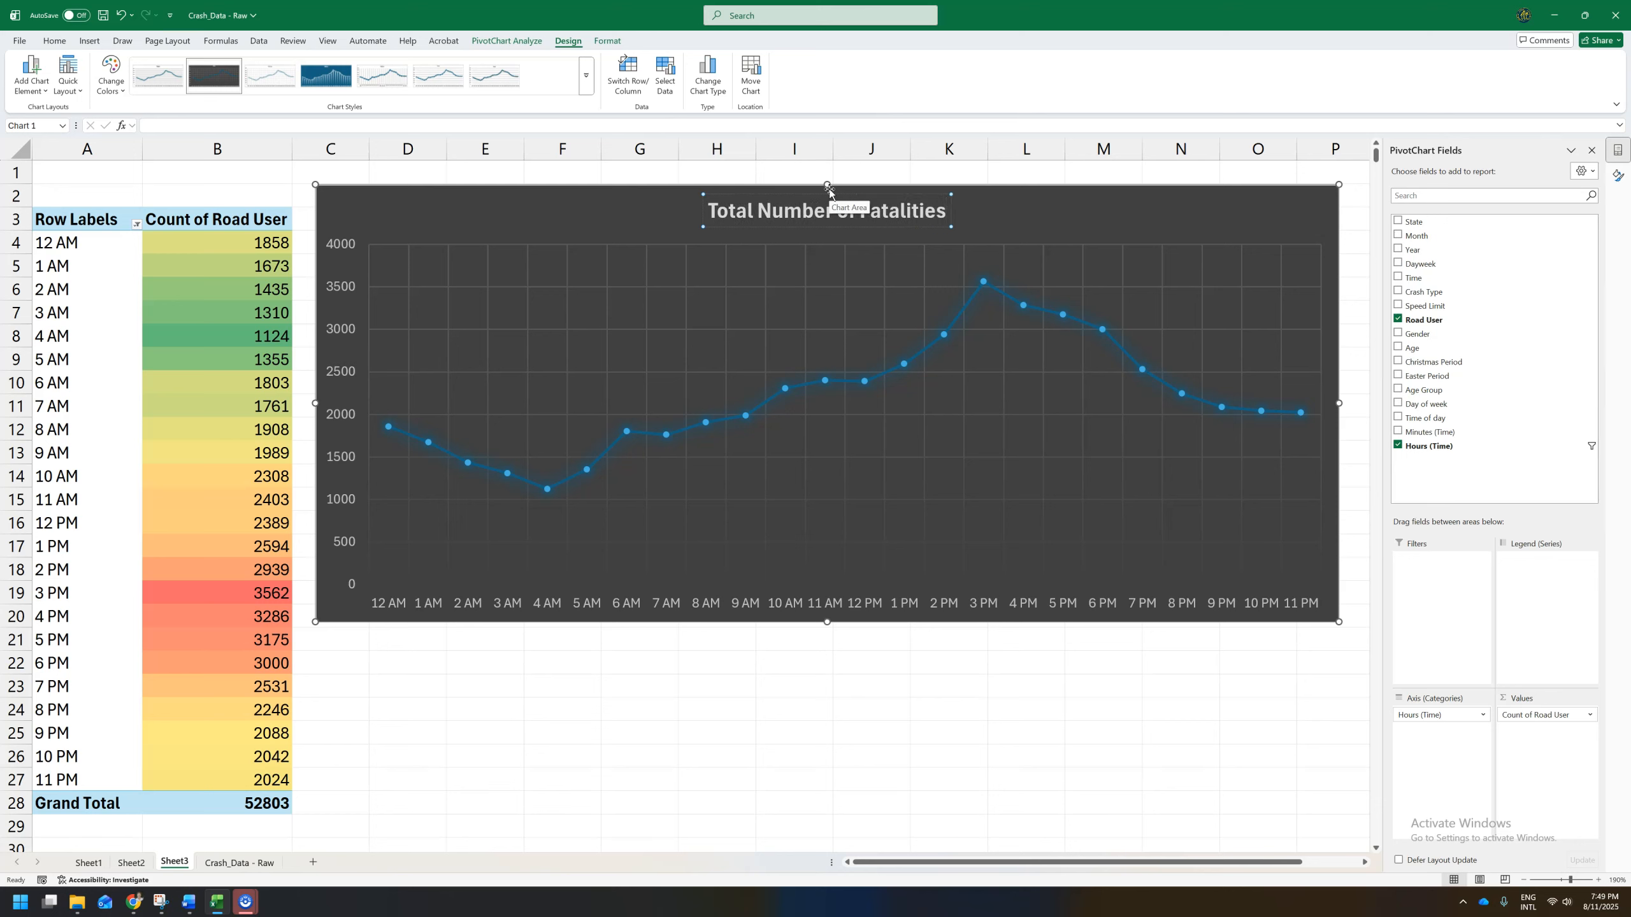
{"action": "type", "text": " by Time of Day"}
{"action": "left_click", "coordinate": [872, 662]}
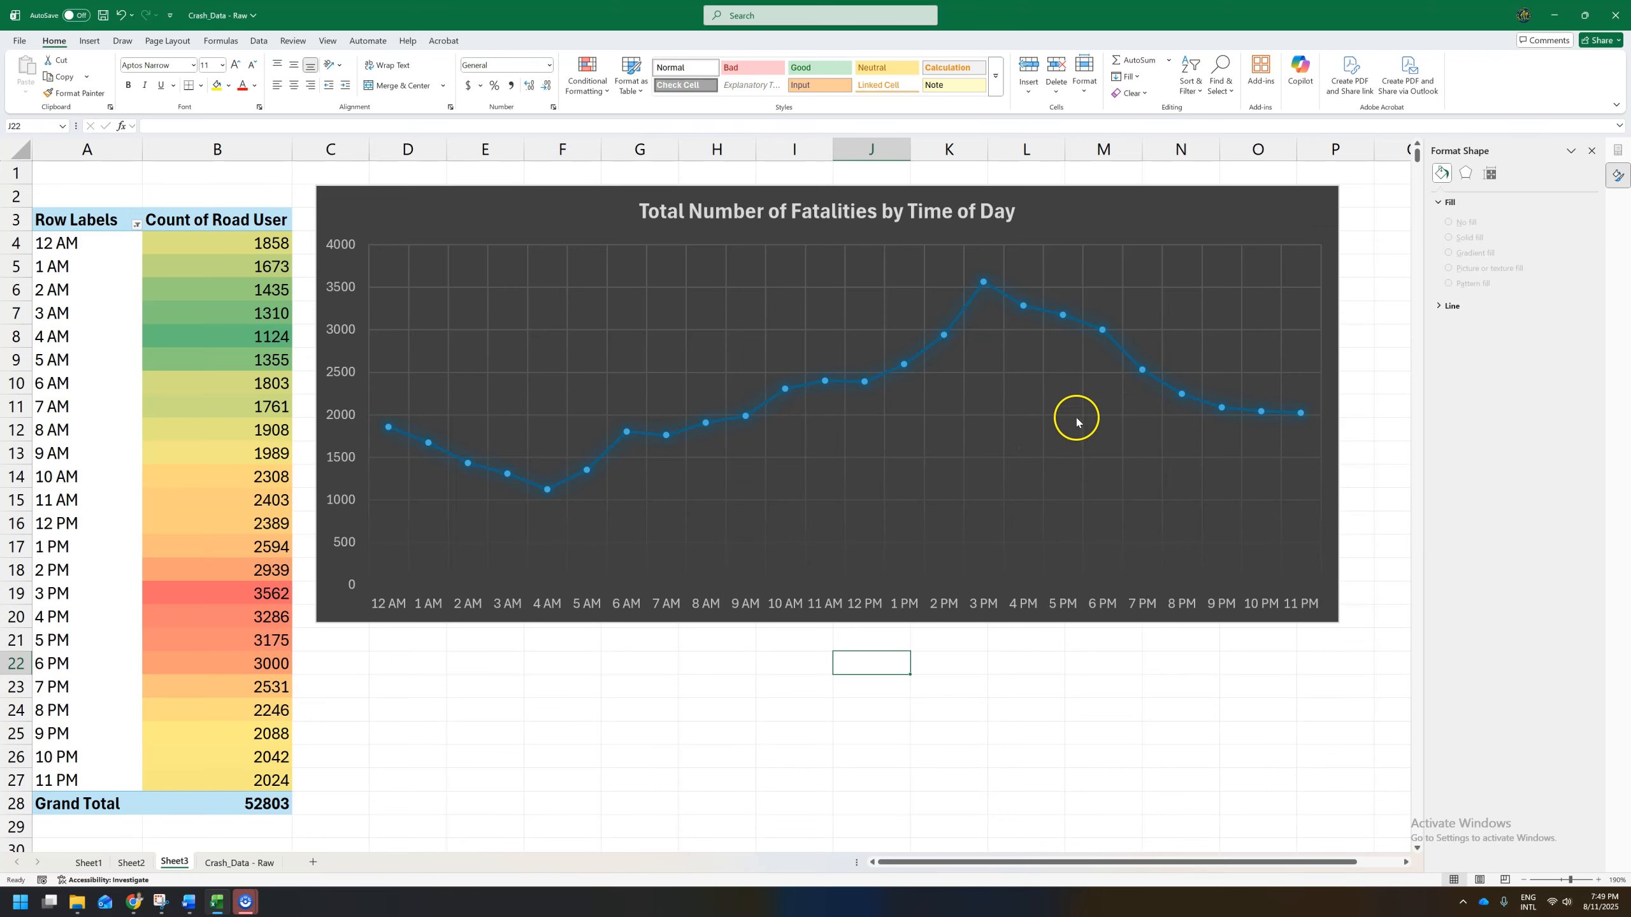
Select Pivot Table 3's third task in the Word document and switch back to the Excel workbook
{"action": "key", "text": "alt+Tab"}
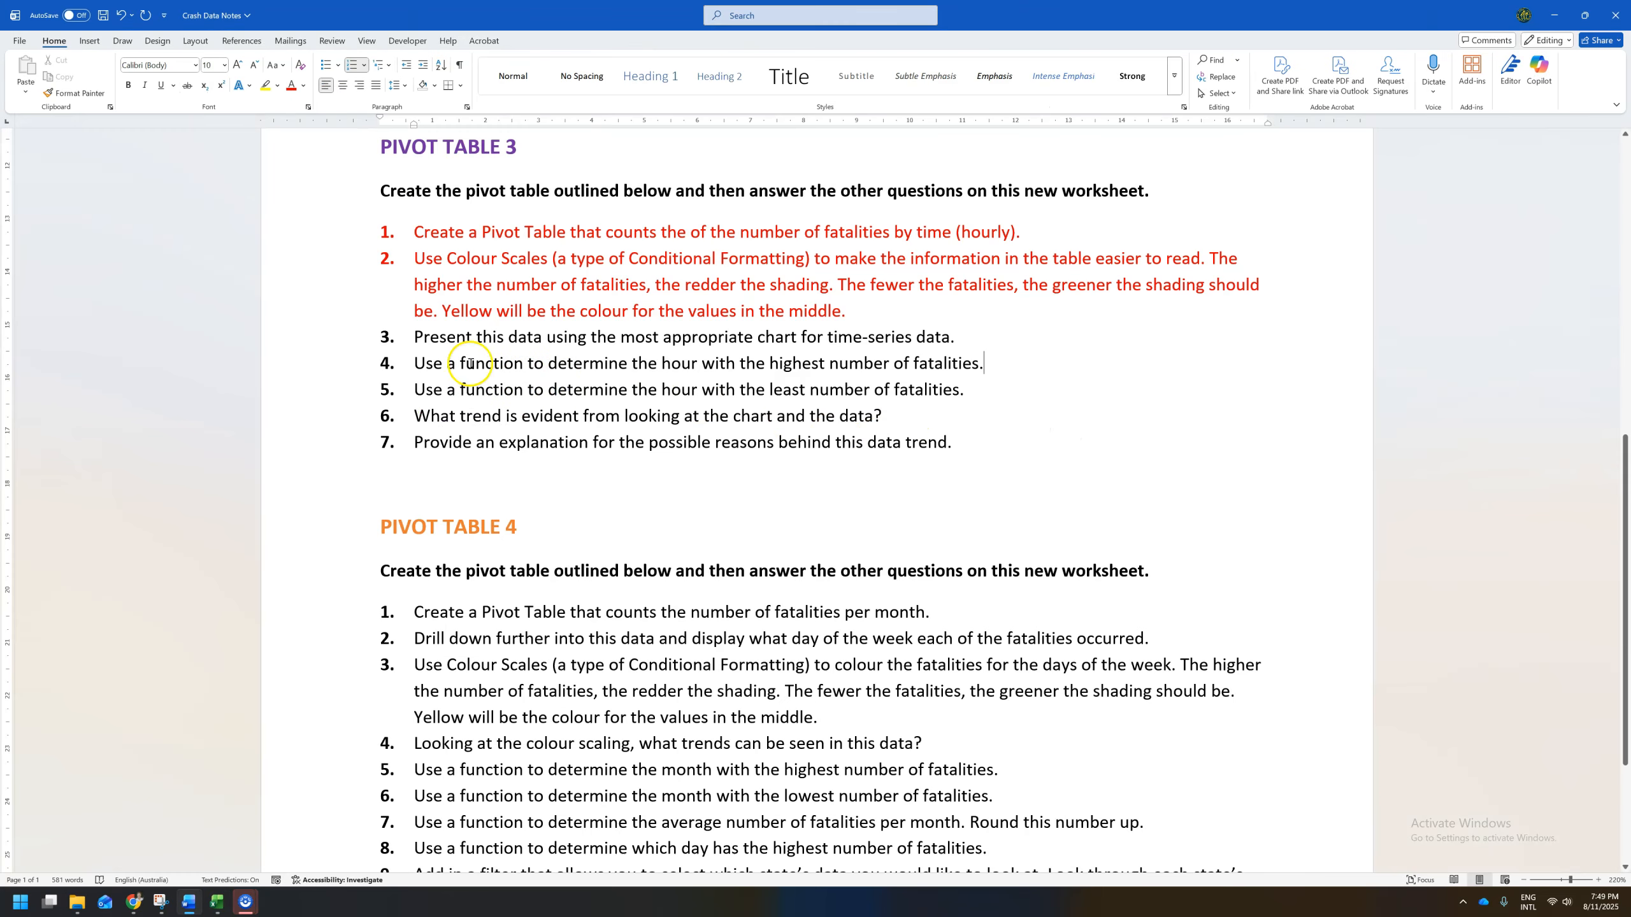
{"action": "left_click_drag", "start_coordinate": [414, 335], "coordinate": [982, 330]}
{"action": "key", "text": "alt+Tab"}
Enter =MAX(B4:B27) in cell D23 to find the highest hourly count, and select the matching 3 PM row
{"action": "left_click", "coordinate": [390, 681]}
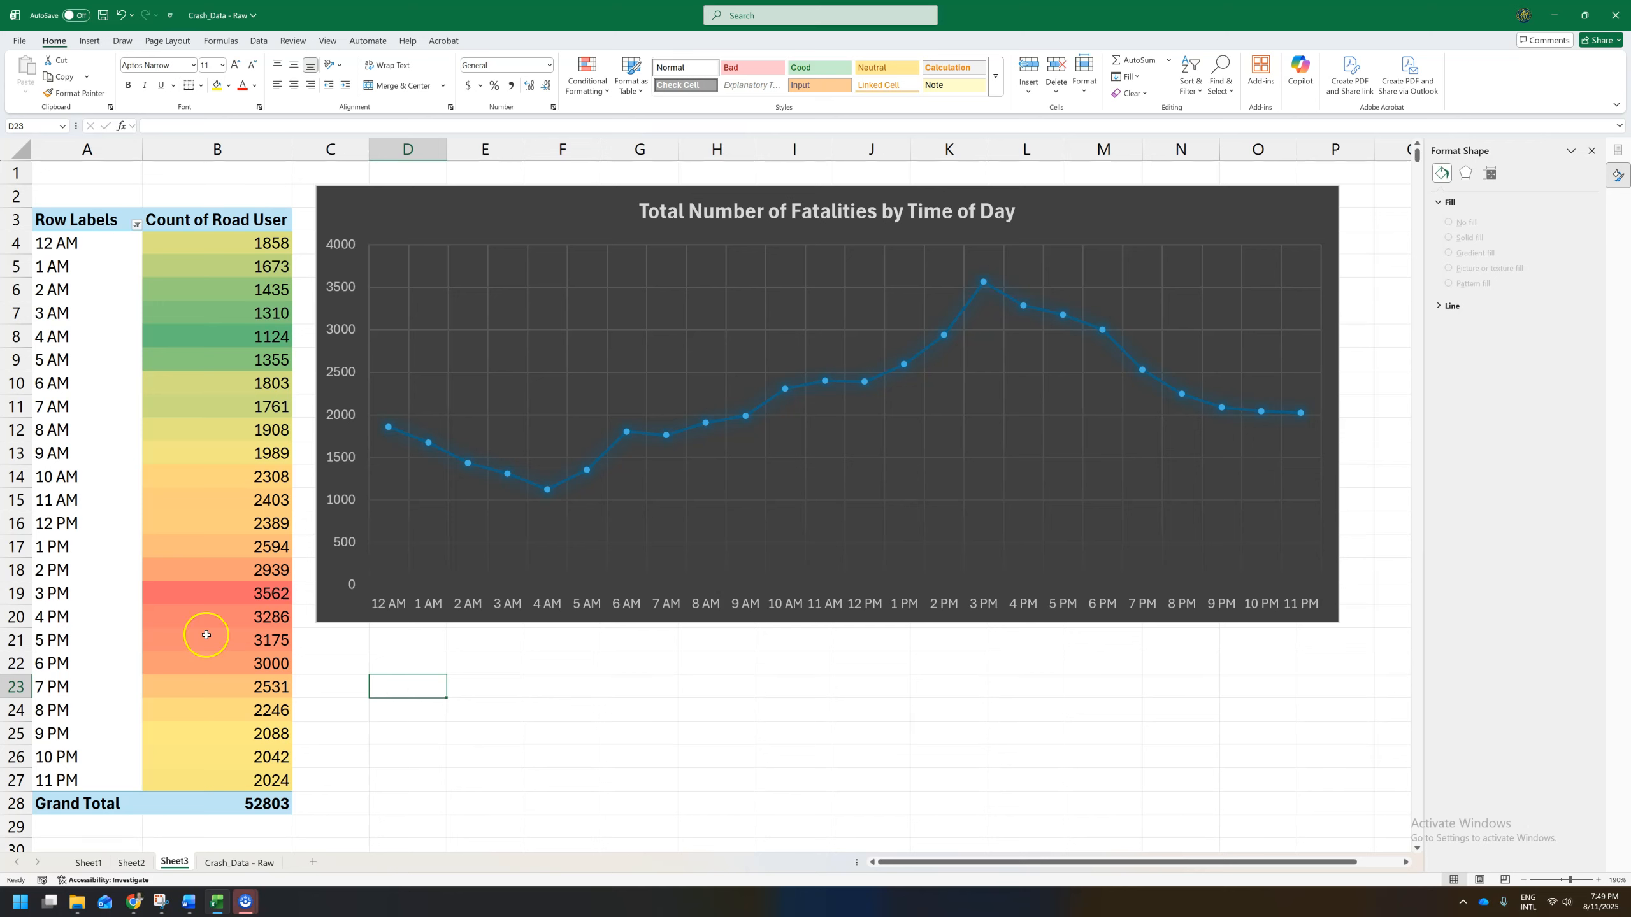
{"action": "type", "text": "=MAX("}
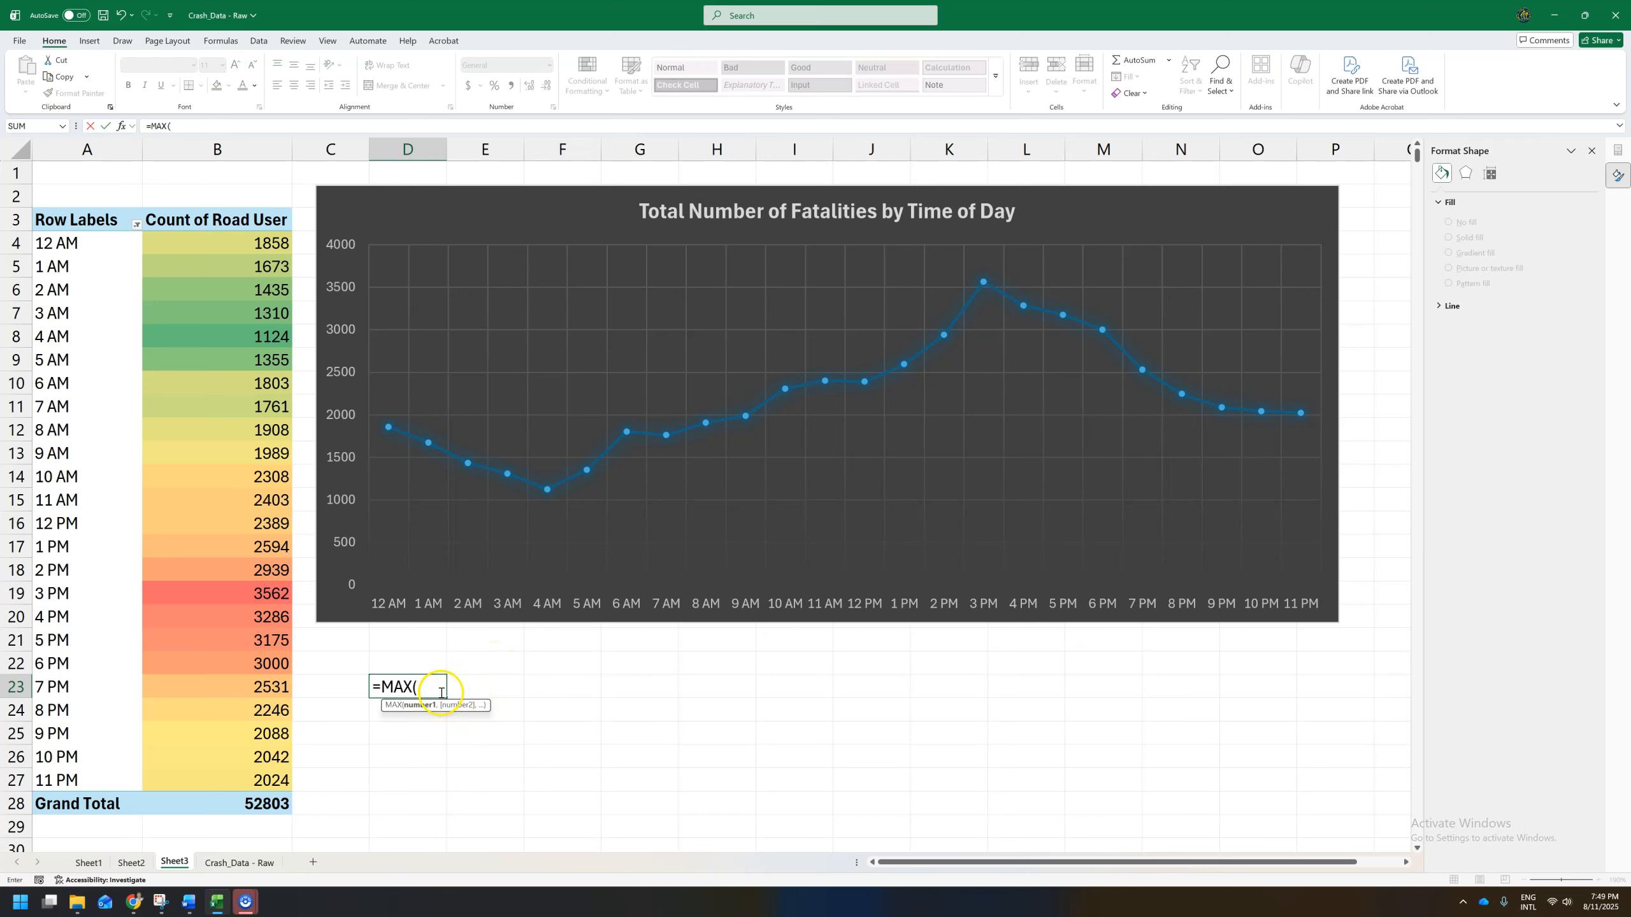
{"action": "type", "text": "B4:B27)"}
{"action": "key", "text": "Return"}
{"action": "left_click", "coordinate": [416, 686]}
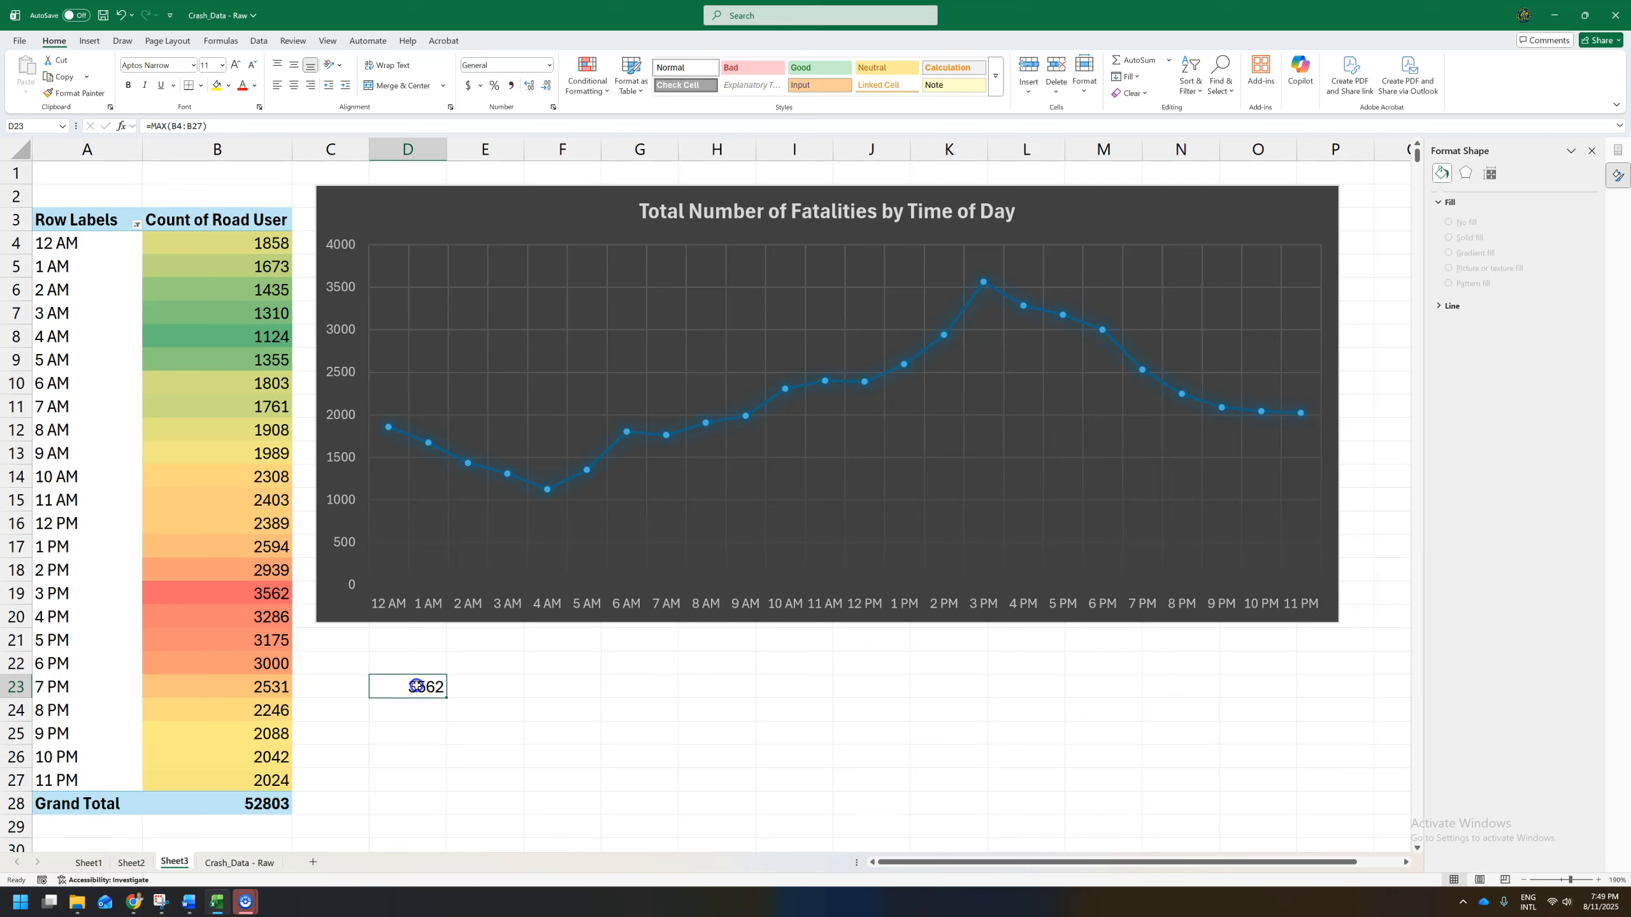
{"action": "left_click_drag", "start_coordinate": [260, 594], "coordinate": [43, 586]}
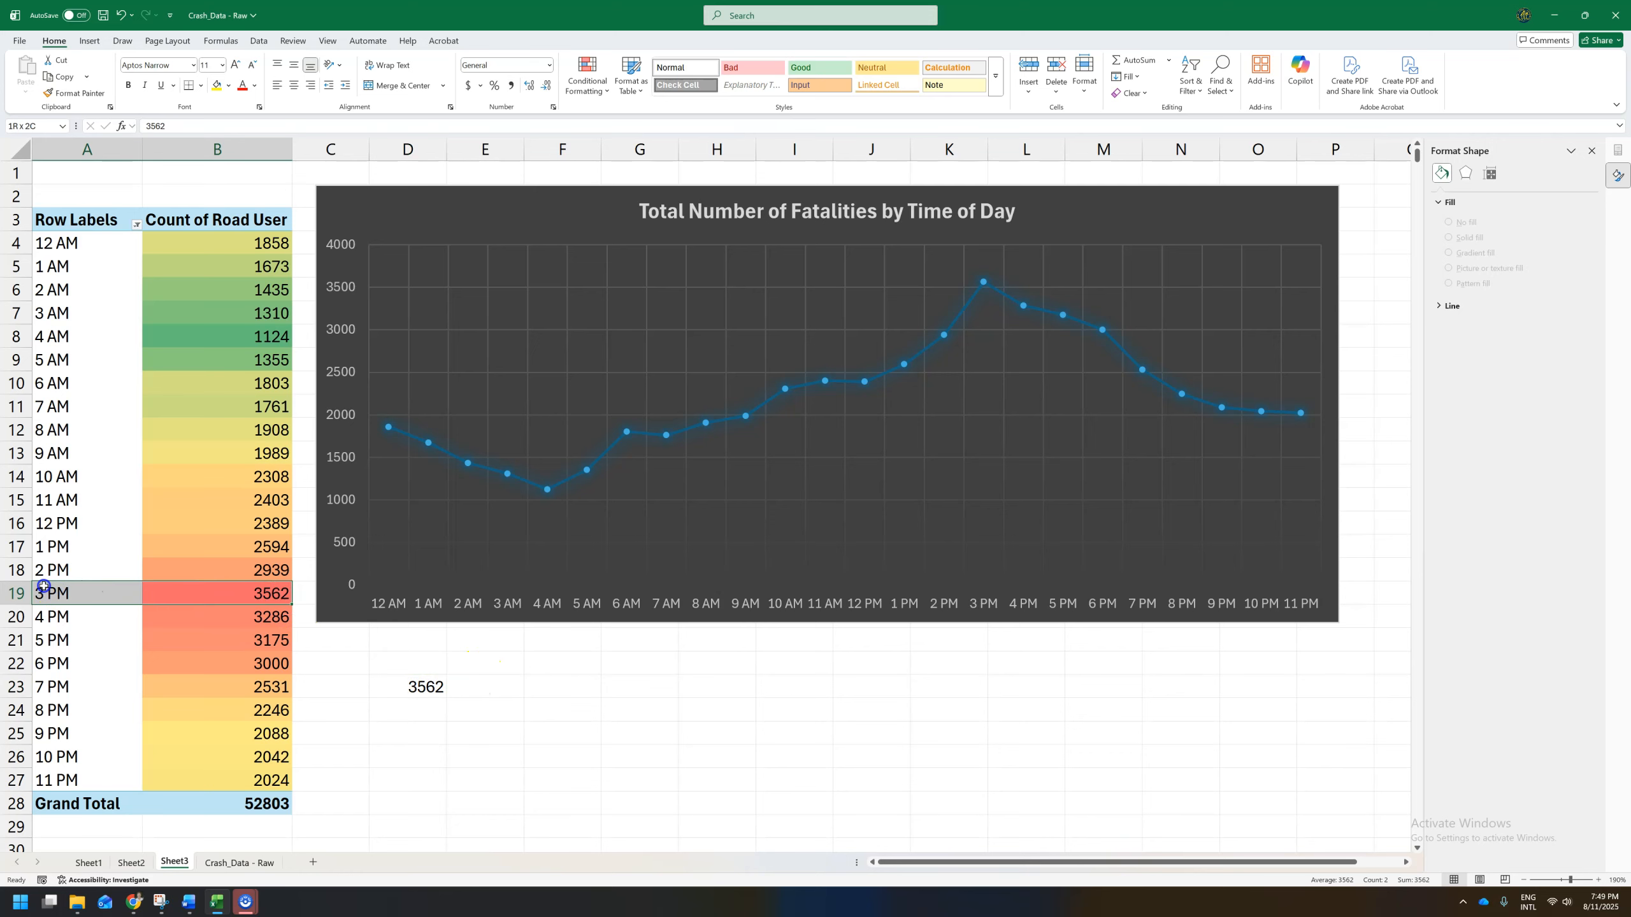
Enter 3pm in cell E23, and add the headings Highest in D22 and Lowest in D25
{"action": "left_click", "coordinate": [494, 697]}
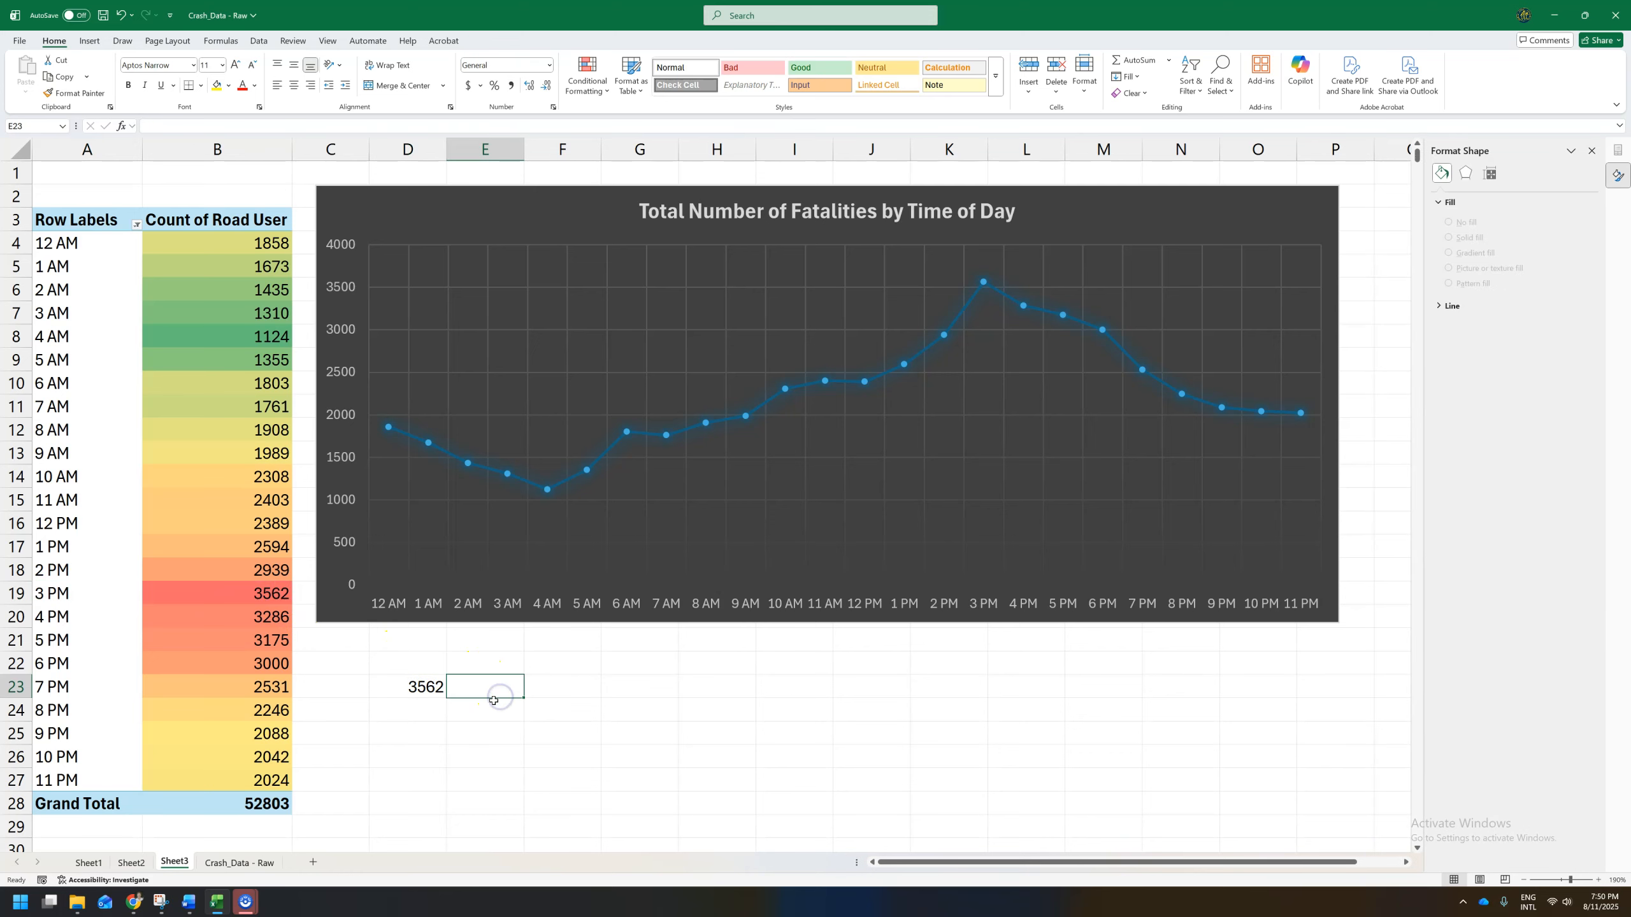
{"action": "type", "text": "3pm"}
{"action": "key", "text": "Up"}
{"action": "key", "text": "Left"}
{"action": "type", "text": "Highest"}
{"action": "key", "text": "Return"}
{"action": "key", "text": "Down"}
{"action": "key", "text": "Down"}
{"action": "type", "text": "Lowest"}
{"action": "key", "text": "Return"}
Find the lowest hourly count with =MIN(B4:B27) in cell D26, and enter its hour, 4am, in E26
{"action": "key", "text": "alt+Tab"}
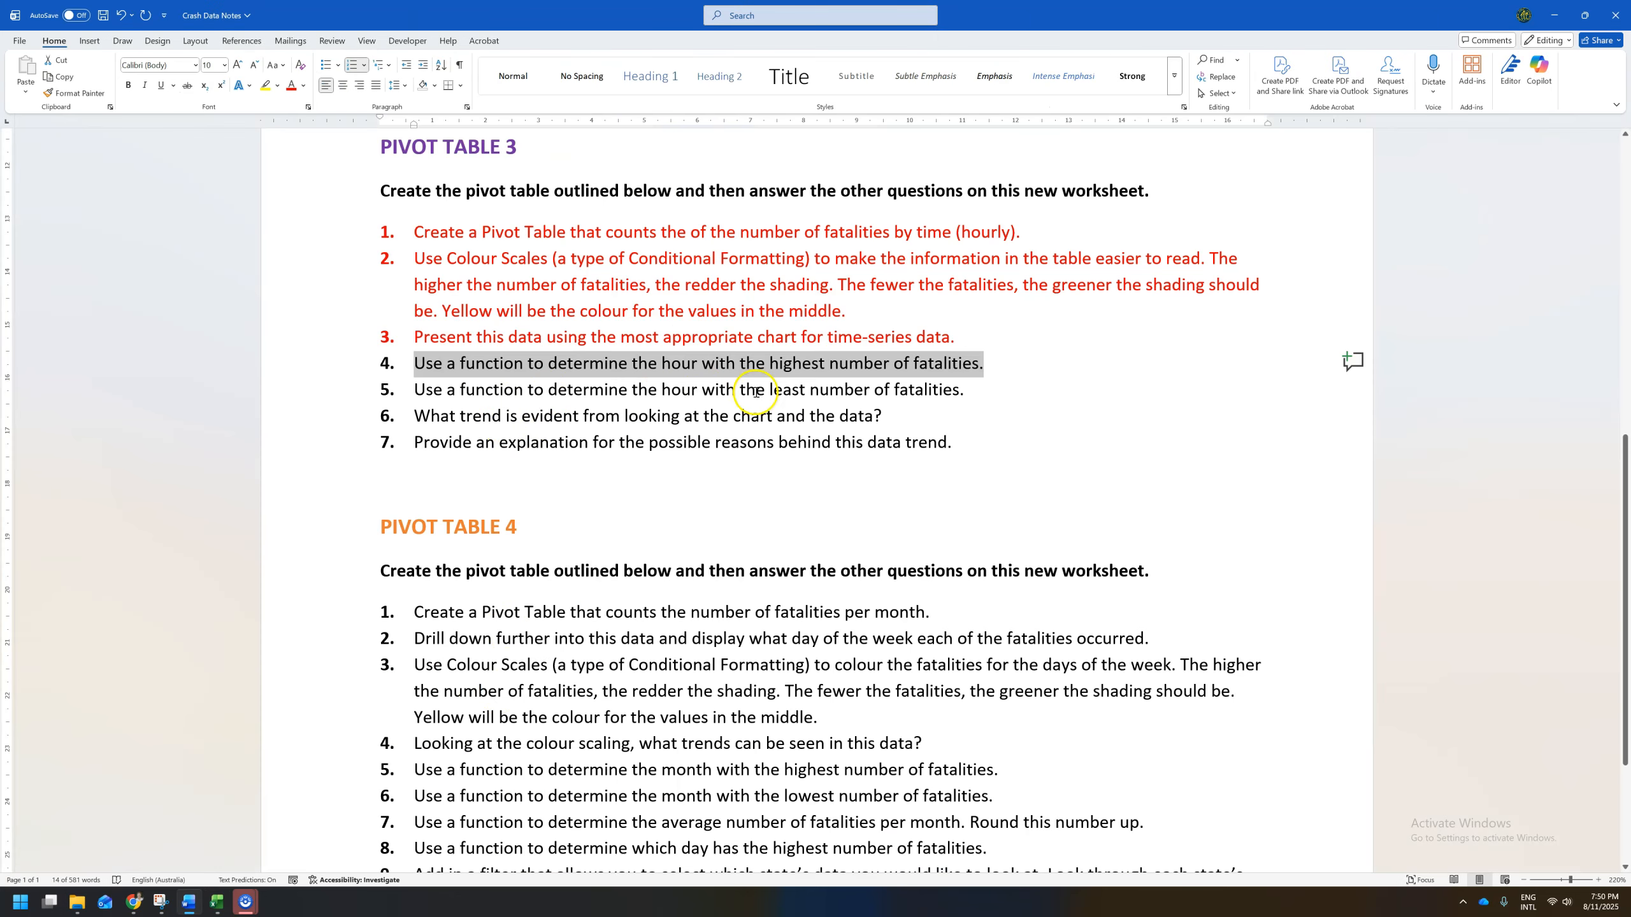
{"action": "key", "text": "alt+Tab"}
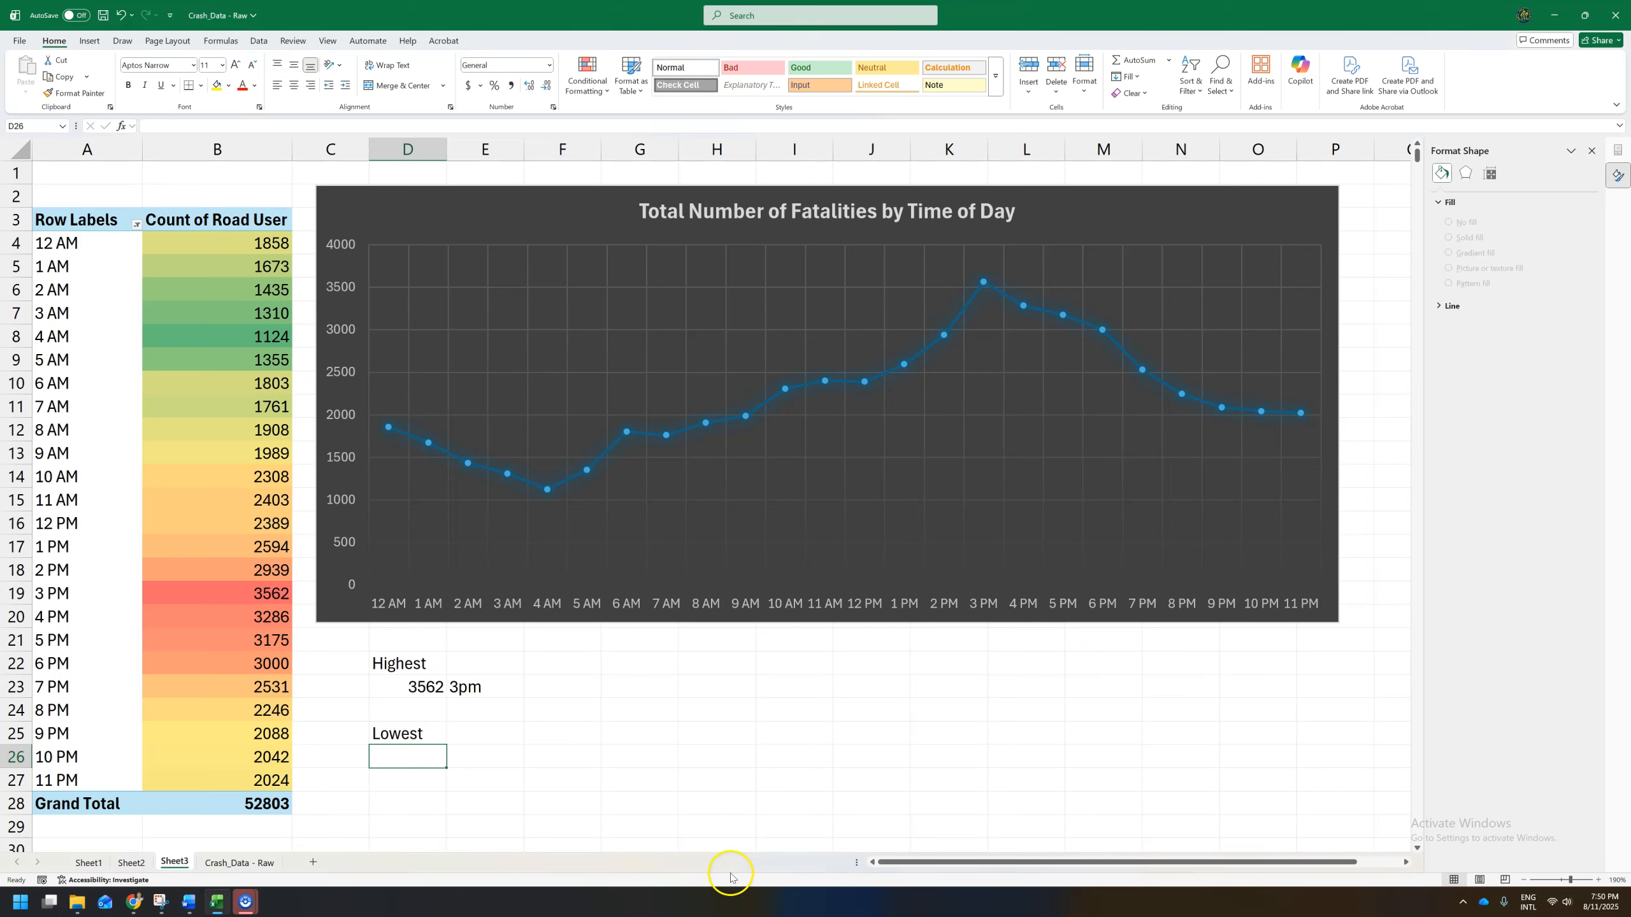
{"action": "type", "text": "=MIN("}
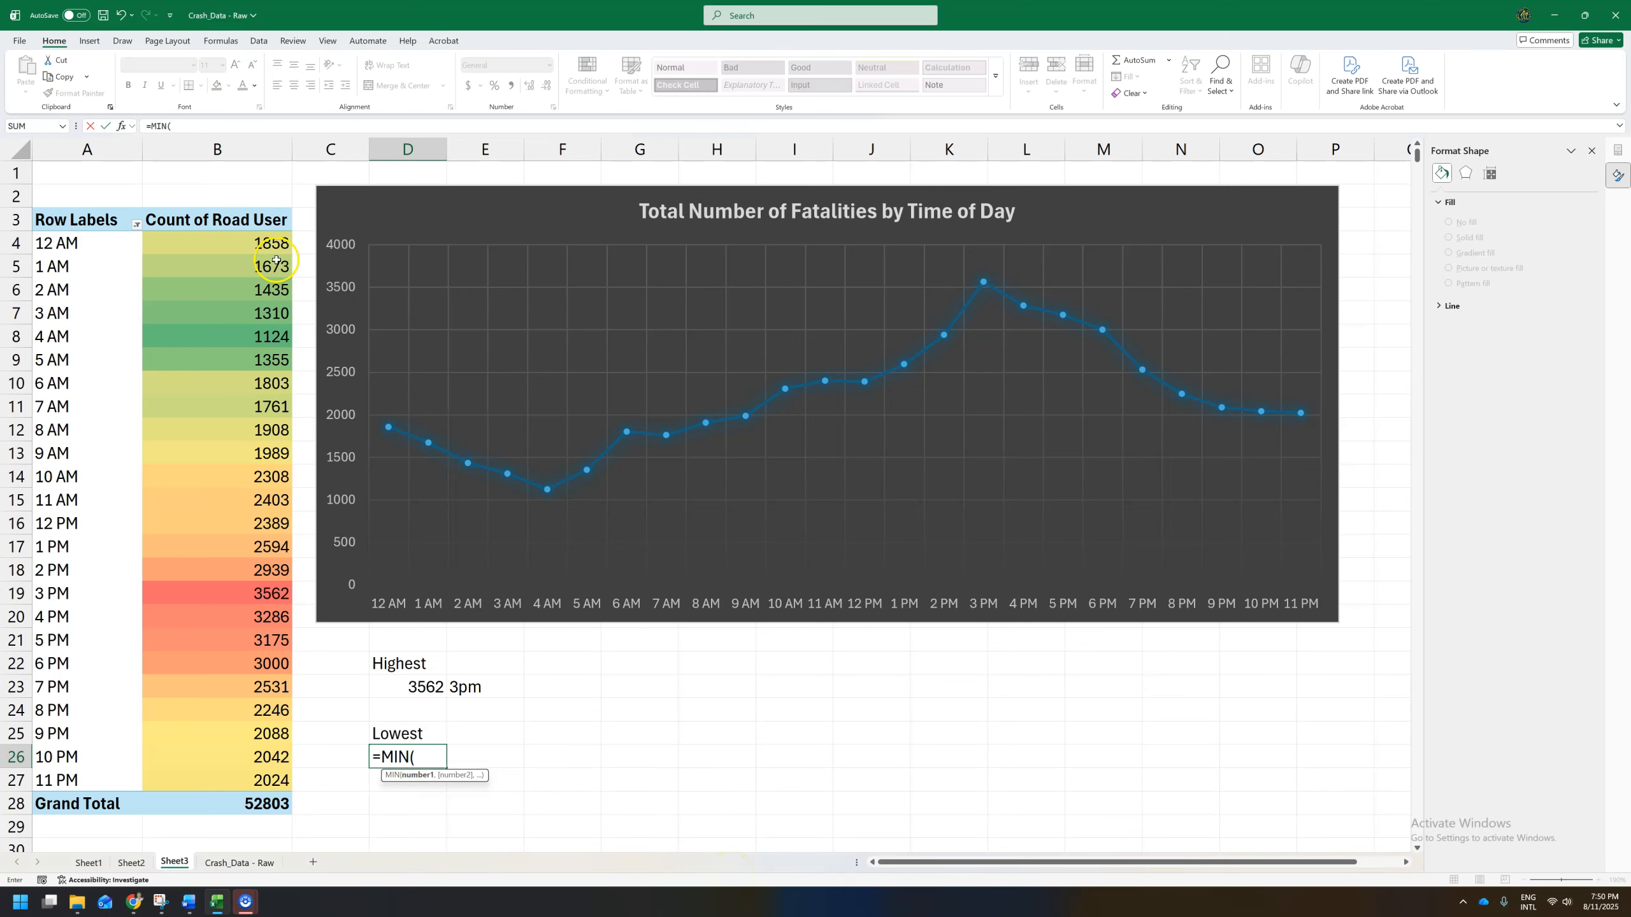
{"action": "left_click_drag", "start_coordinate": [260, 247], "coordinate": [253, 781]}
{"action": "key", "text": "Return"}
{"action": "left_click", "coordinate": [421, 757]}
{"action": "left_click_drag", "start_coordinate": [271, 249], "coordinate": [267, 333]}
{"action": "left_click", "coordinate": [186, 336]}
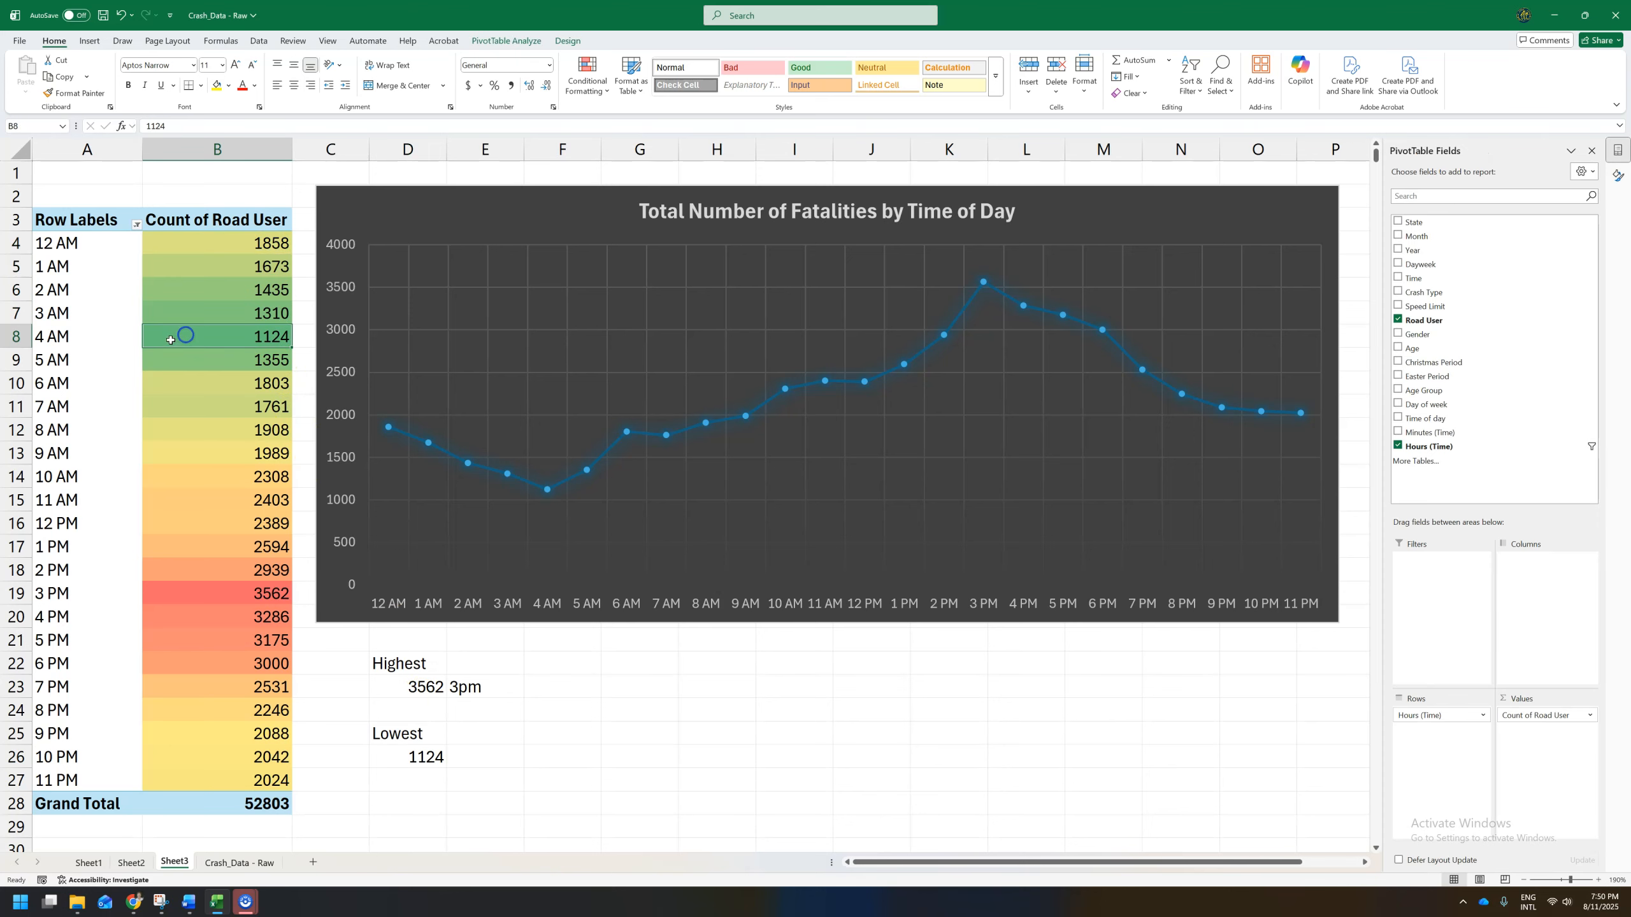
{"action": "left_click", "coordinate": [475, 750]}
{"action": "type", "text": "4am"}
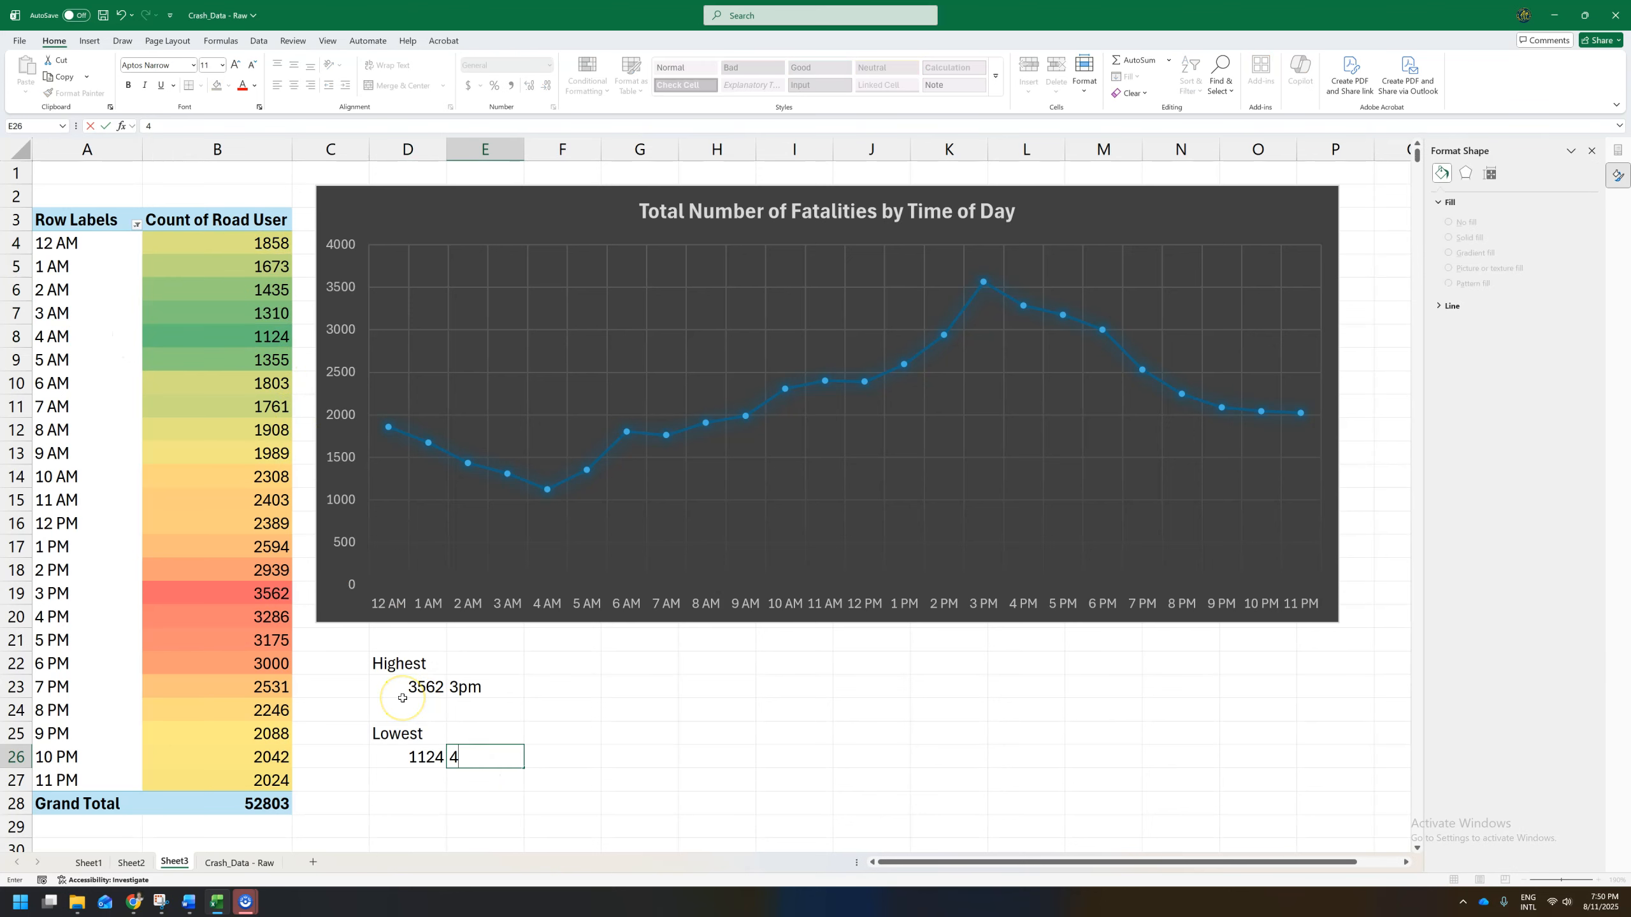
Make the Highest and Lowest headings bold and right-align the hours in cells E23 to E26
{"action": "left_click", "coordinate": [402, 665]}
{"action": "left_click", "coordinate": [128, 85]}
{"action": "left_click", "coordinate": [402, 734]}
{"action": "left_click", "coordinate": [128, 85]}
{"action": "left_click_drag", "start_coordinate": [485, 687], "coordinate": [485, 757]}
{"action": "left_click", "coordinate": [311, 85]}
Enter "The deadliest time on Australian roads seems to be in the mid to late afternoon" in cell H22
{"action": "left_click", "coordinate": [718, 734]}
{"action": "left_click", "coordinate": [714, 669]}
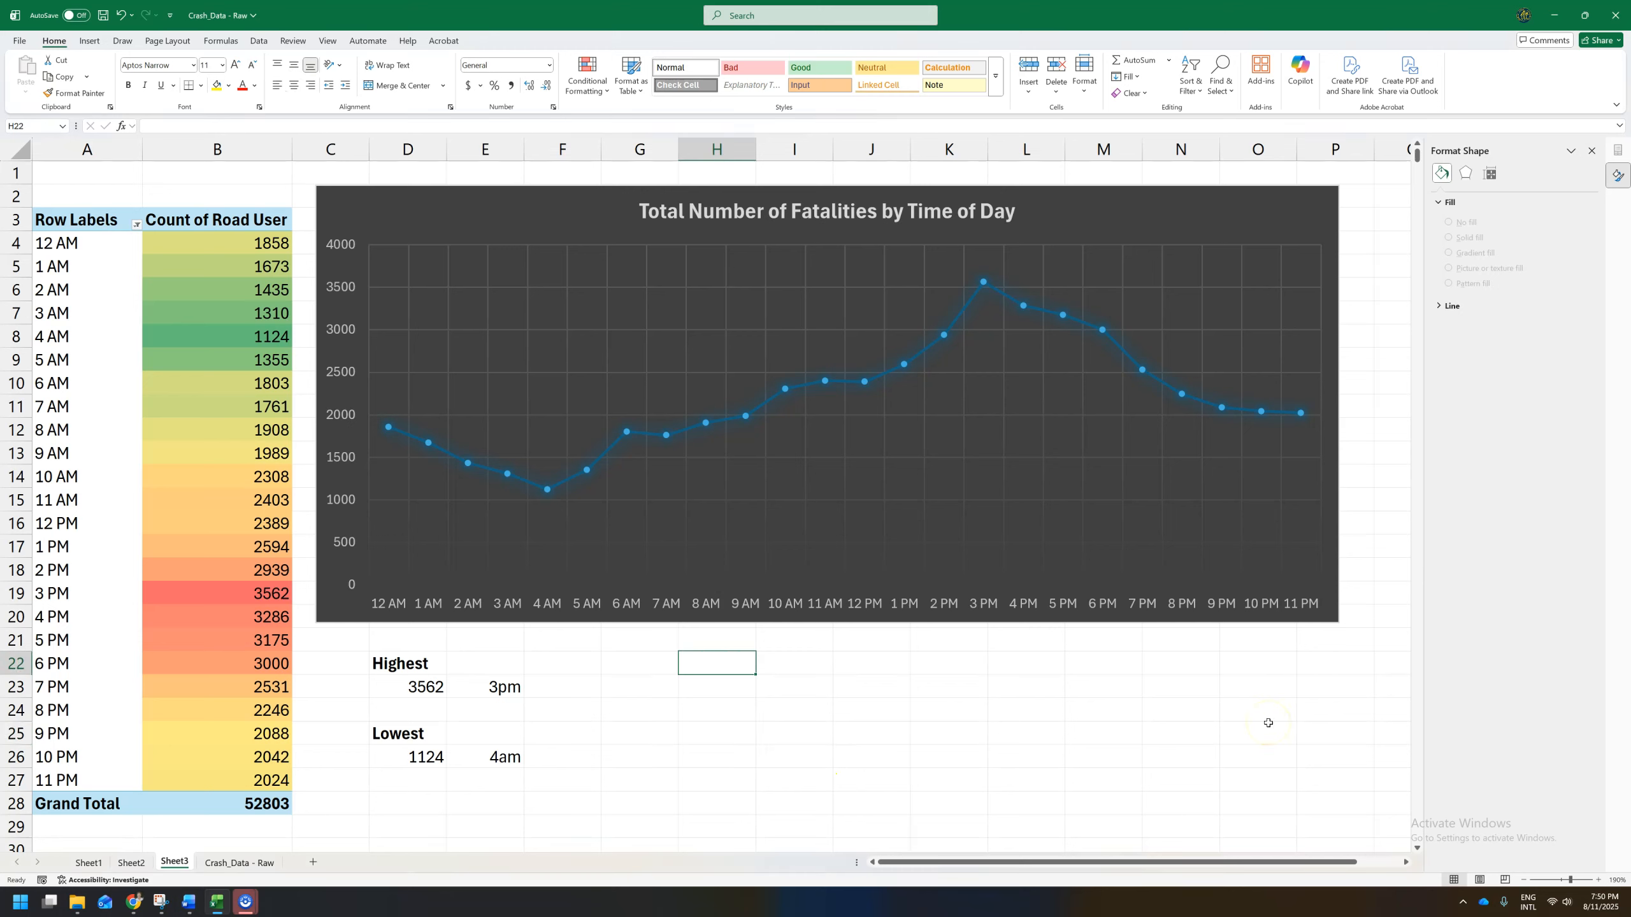
{"action": "type", "text": "The"}
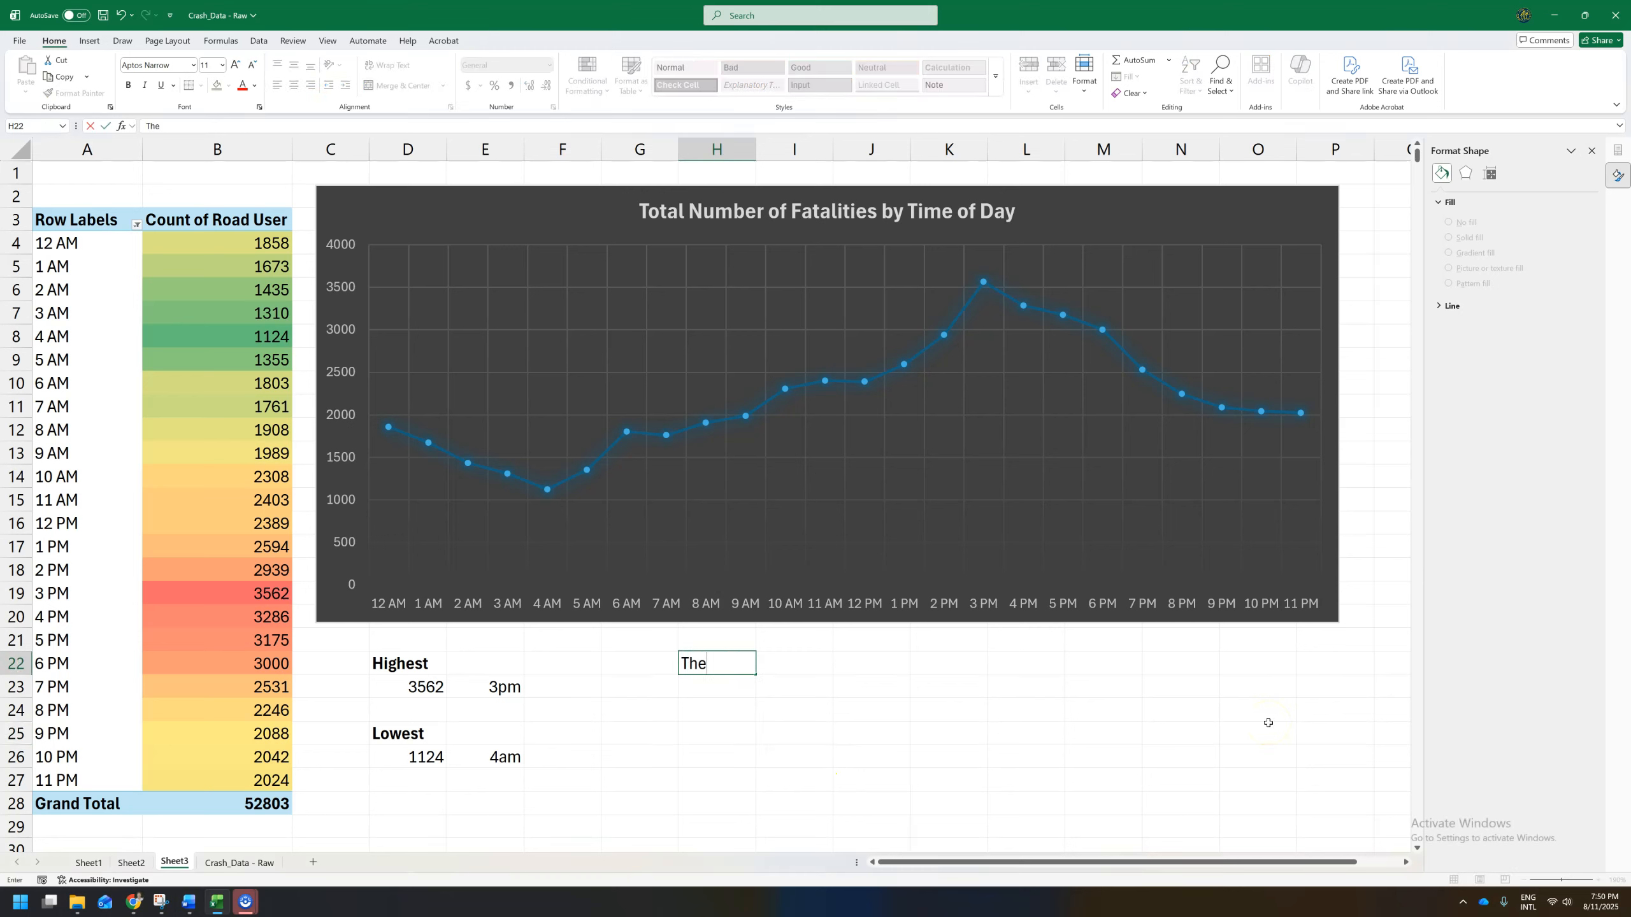
{"action": "type", "text": " deadliest time on Australian roads seems to be in the mid to"}
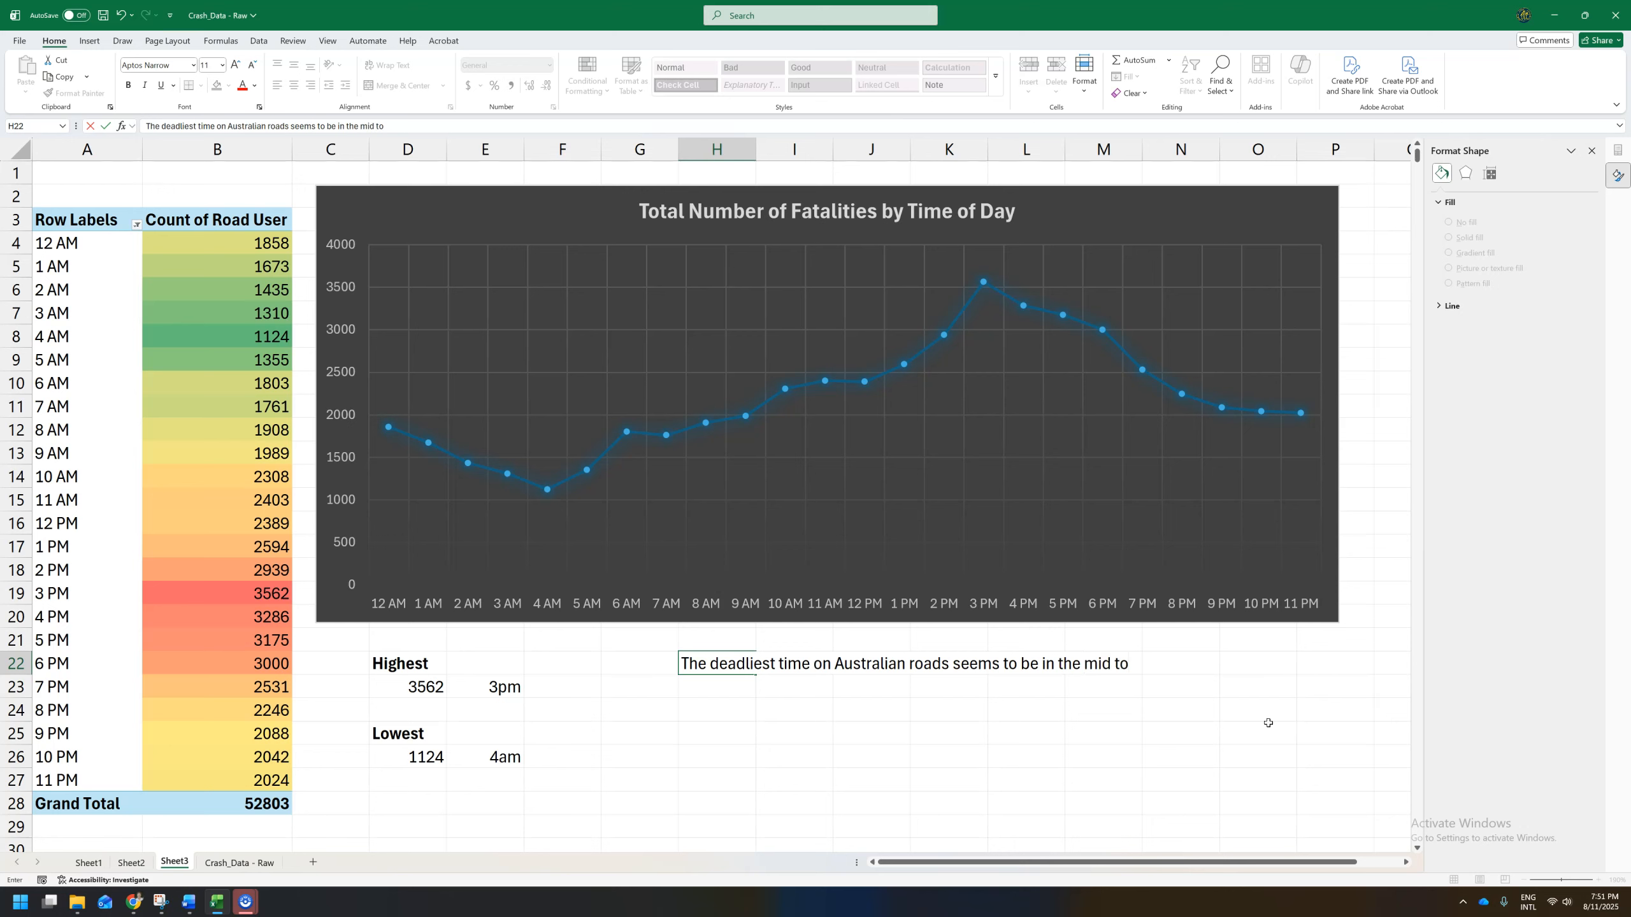
{"action": "type", "text": " late aftertn"}
{"action": "key", "text": "BackSpace"}
{"action": "key", "text": "BackSpace"}
{"action": "key", "text": "BackSpace"}
{"action": "type", "text": "rnoon"}
{"action": "key", "text": "Return"}
Enter "The quietest time for accidents on Australian roads is in the early hours of the morning." in cell H23
{"action": "type", "text": "The quietes"}
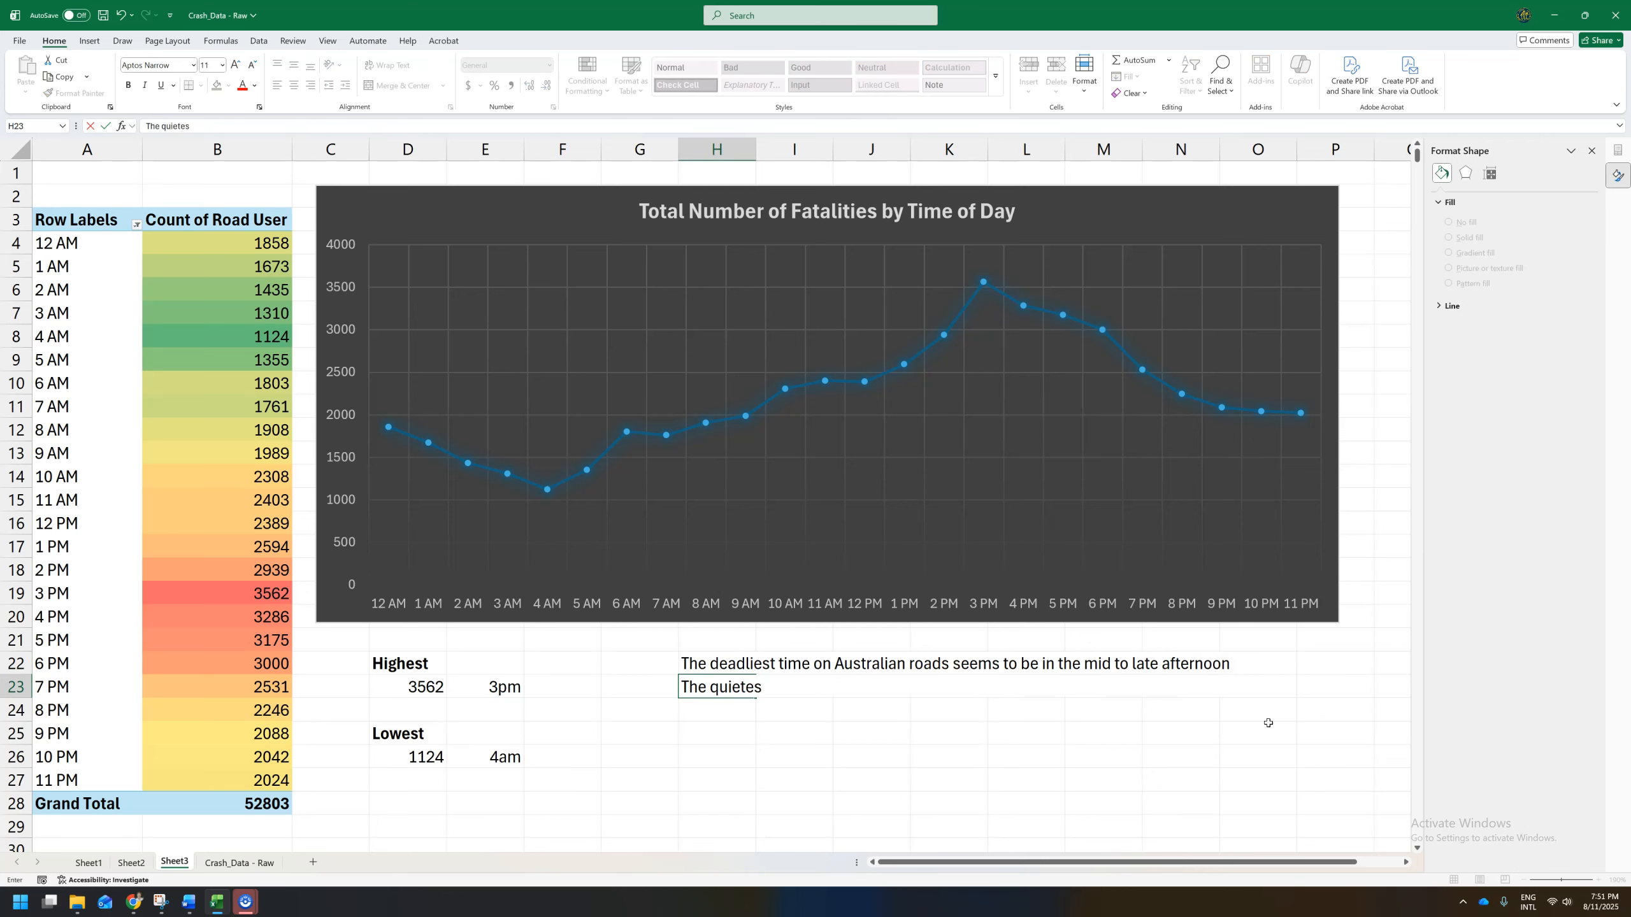
{"action": "type", "text": "is"}
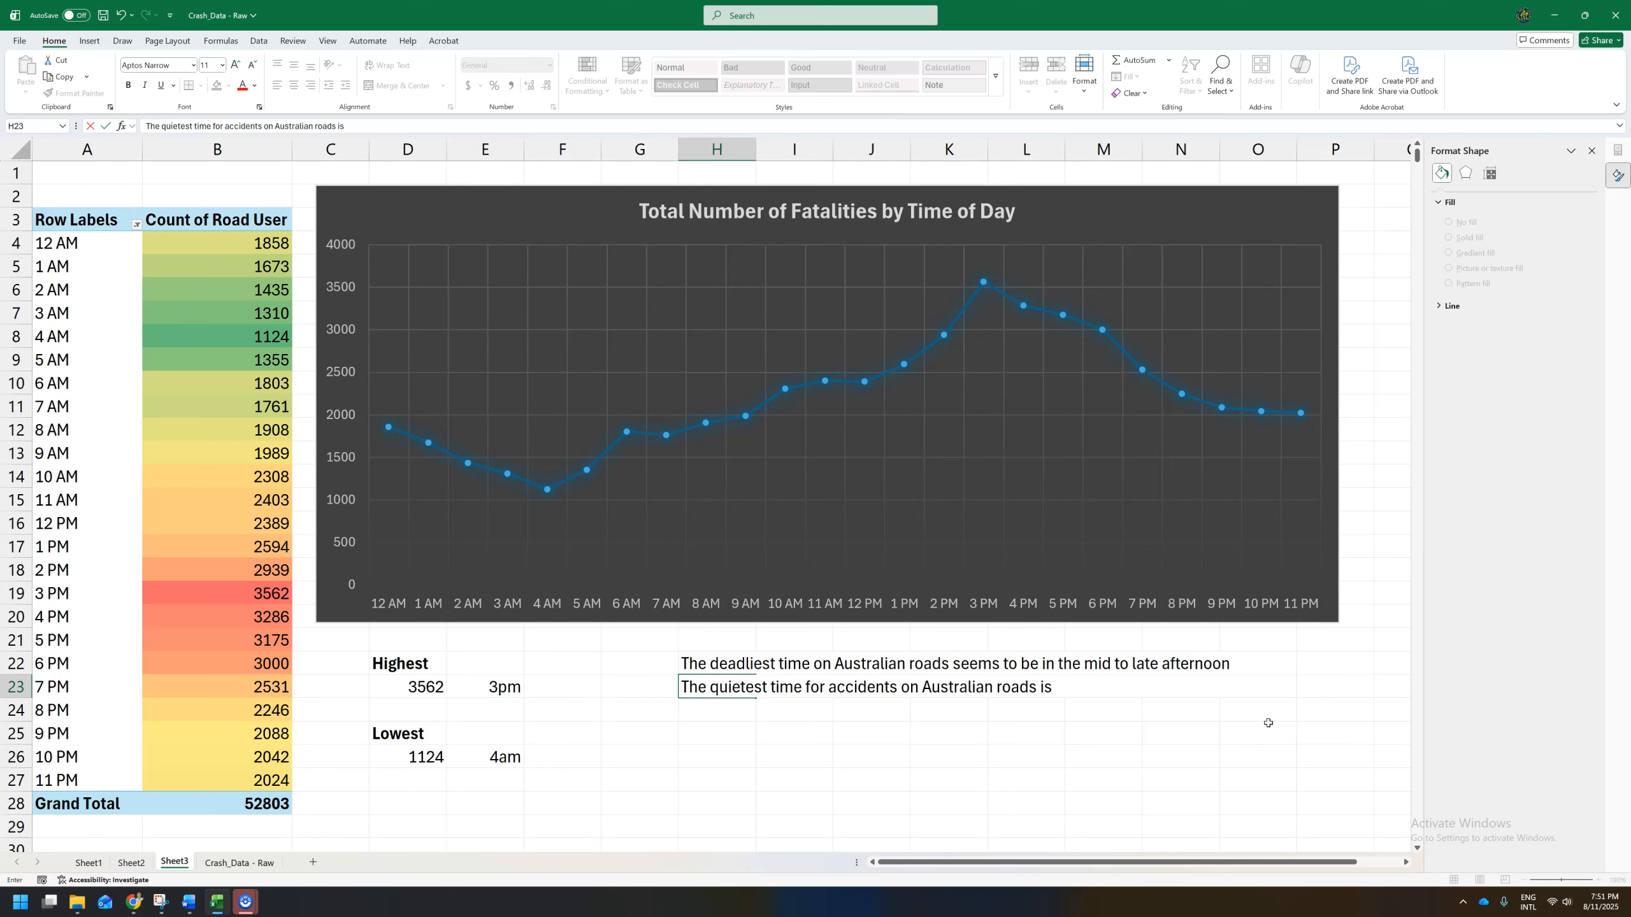
{"action": "type", "text": " in the early hours of the morning."}
Add a full stop to the end of the sentence in cell H22
{"action": "left_click", "coordinate": [691, 667]}
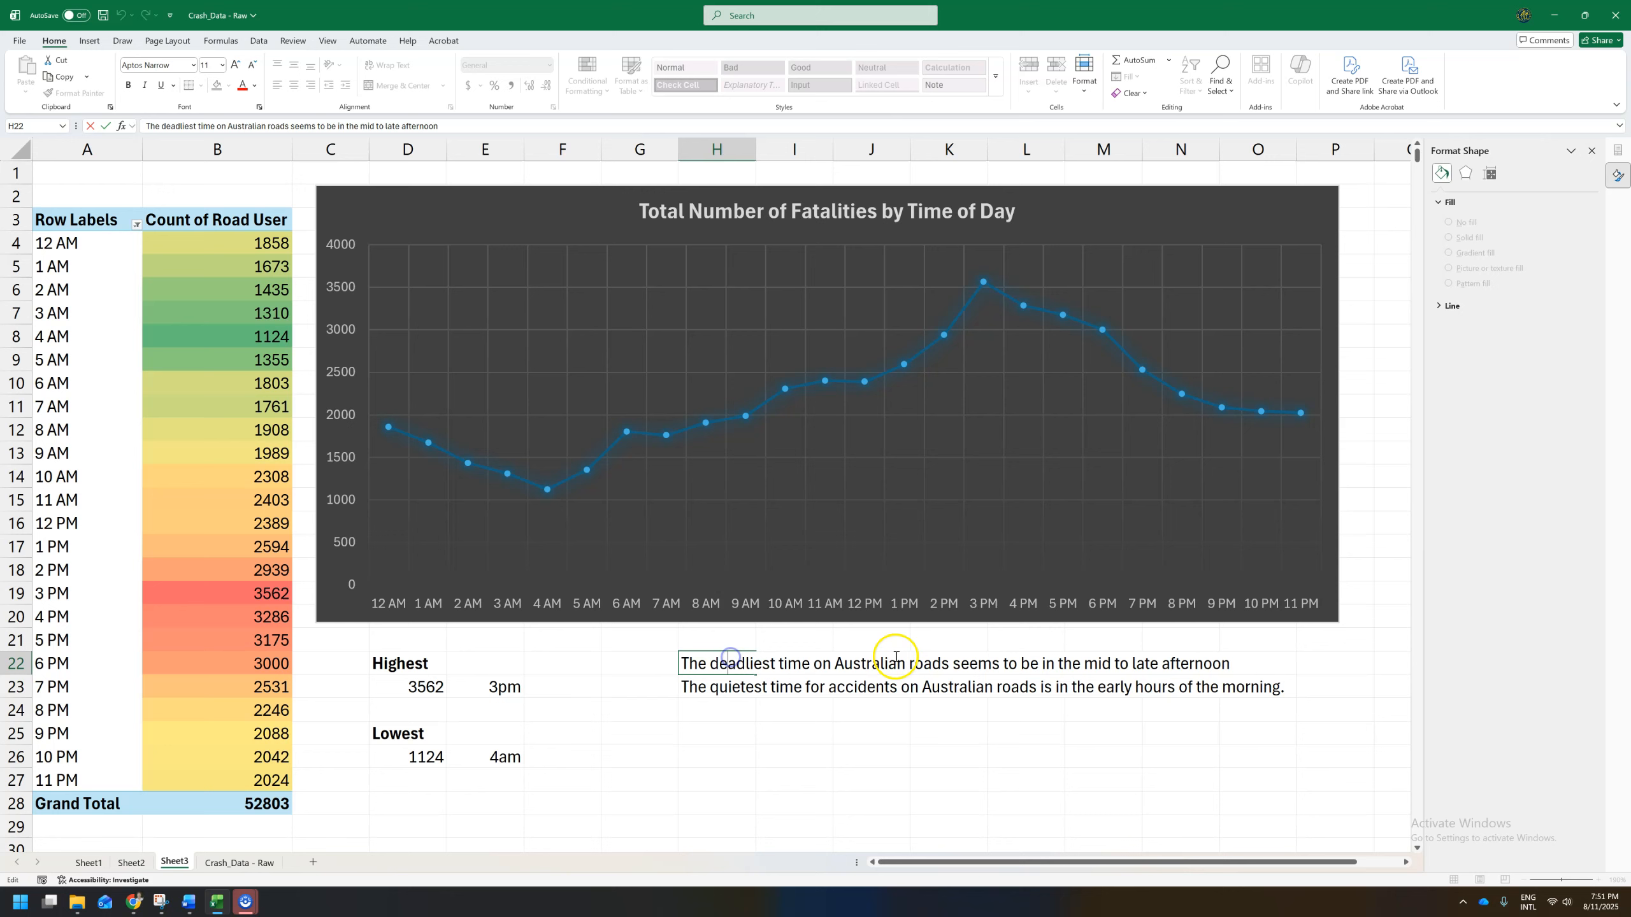
{"action": "double_click", "coordinate": [1227, 663]}
{"action": "type", "text": "."}
{"action": "left_click", "coordinate": [1093, 832]}
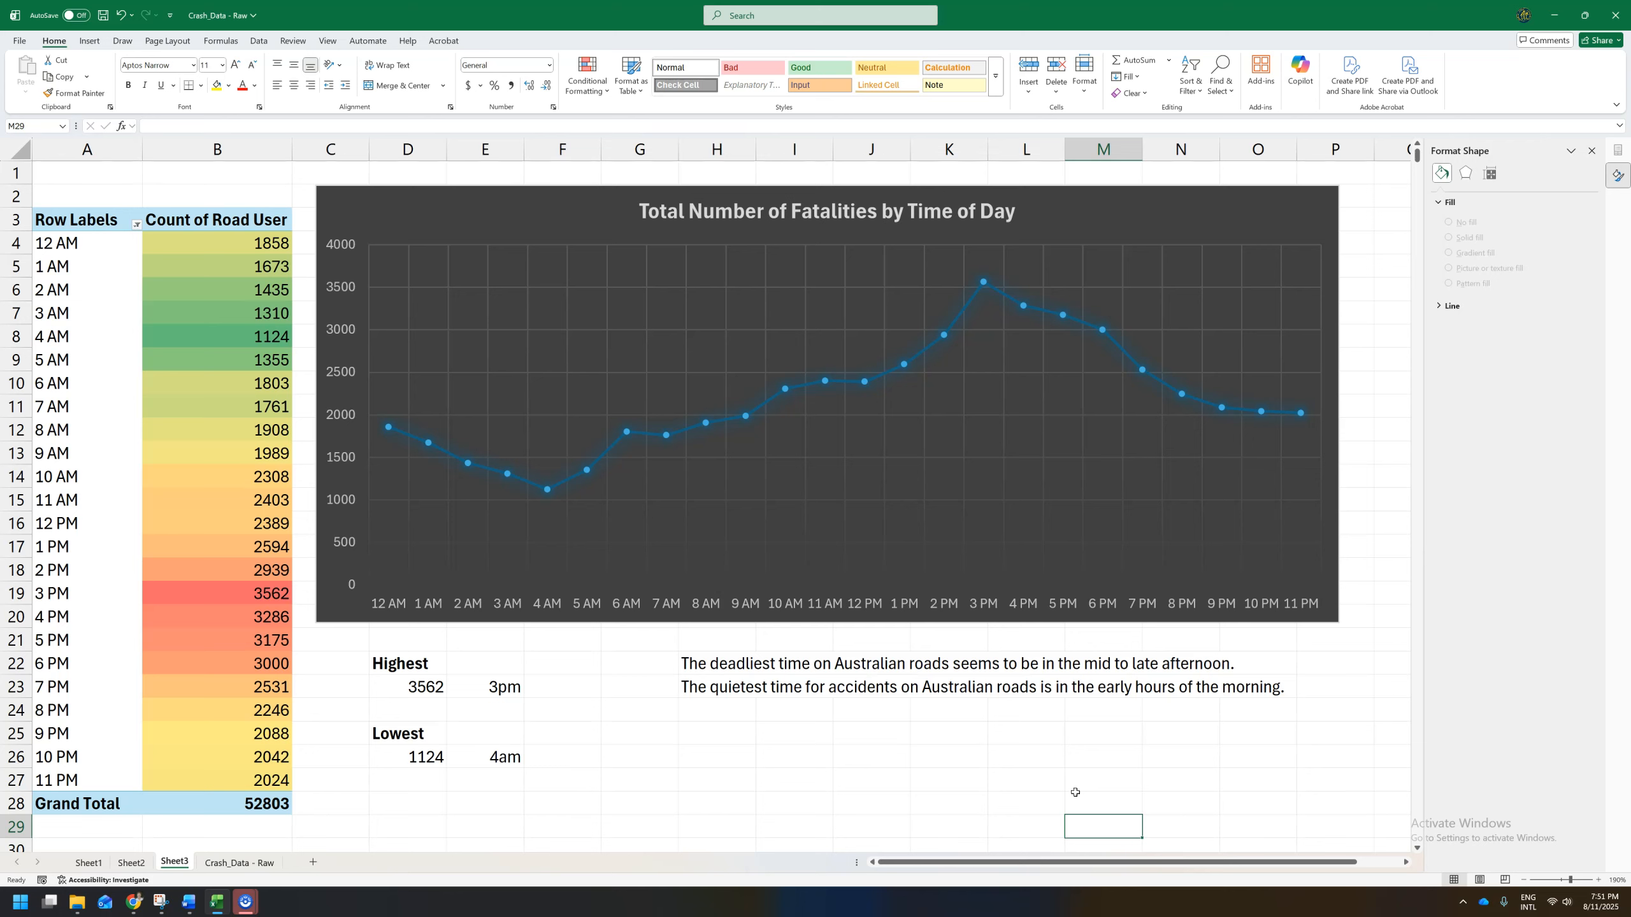
Colour Pivot Table 3's tasks 4 to 7 red in the Word document and return to the Excel workbook
{"action": "left_click", "coordinate": [188, 902]}
{"action": "left_click_drag", "start_coordinate": [417, 443], "coordinate": [1014, 444]}
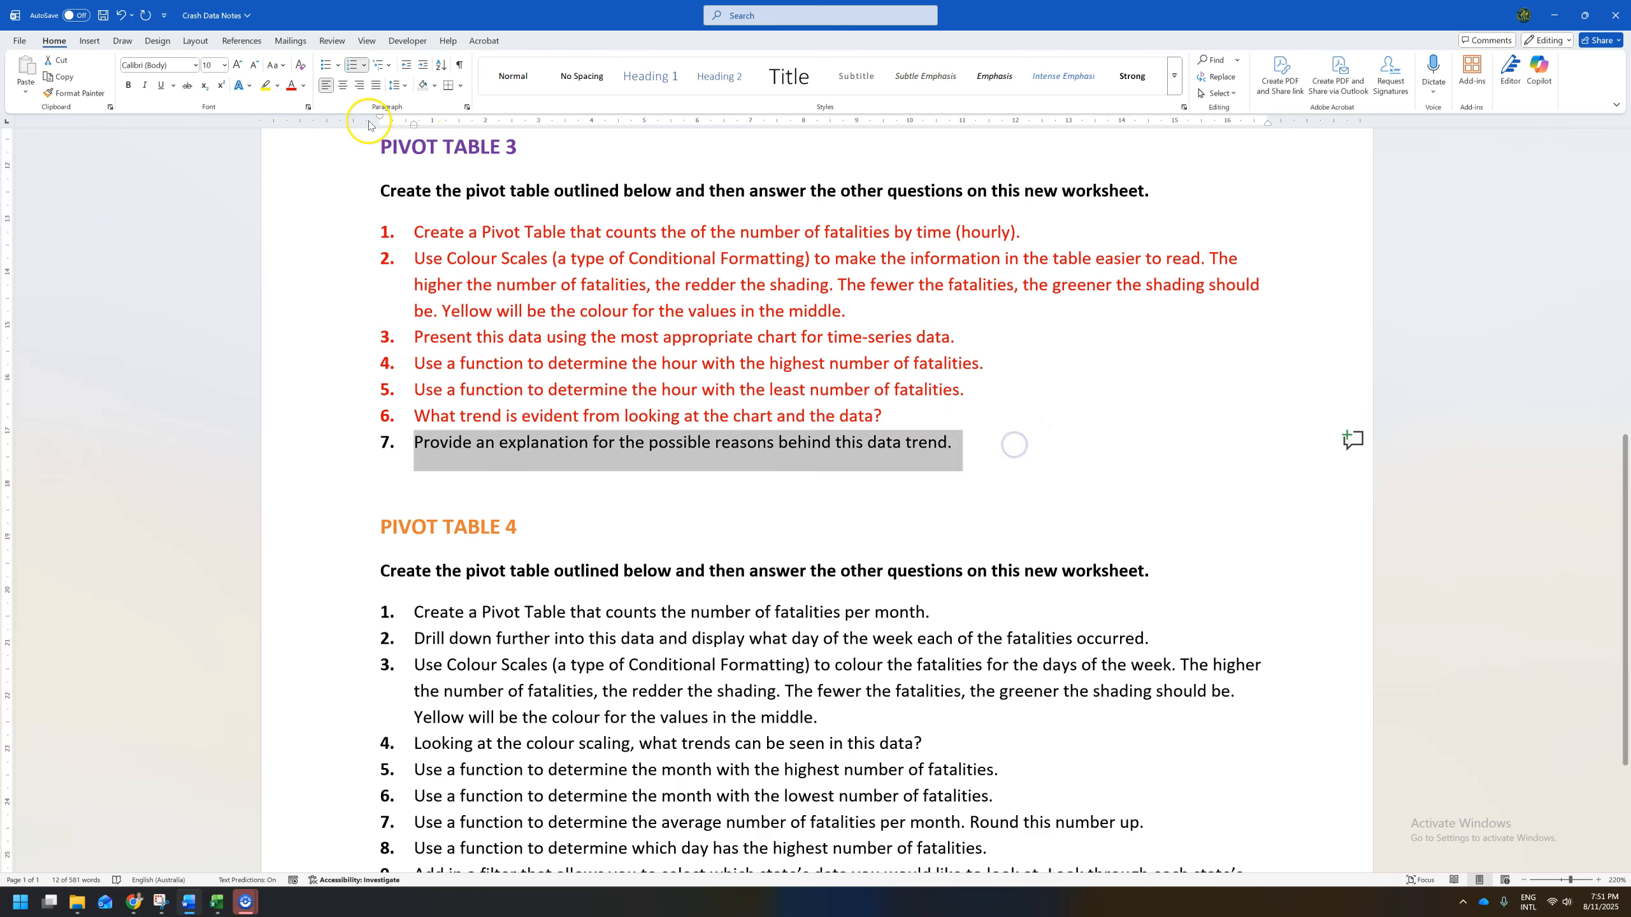
{"action": "key", "text": "alt+Tab"}
Enter "The quitest time of day is when people are still in bed sleeping - so there aren't many users on the road" in cell H25
{"action": "left_click", "coordinate": [696, 736]}
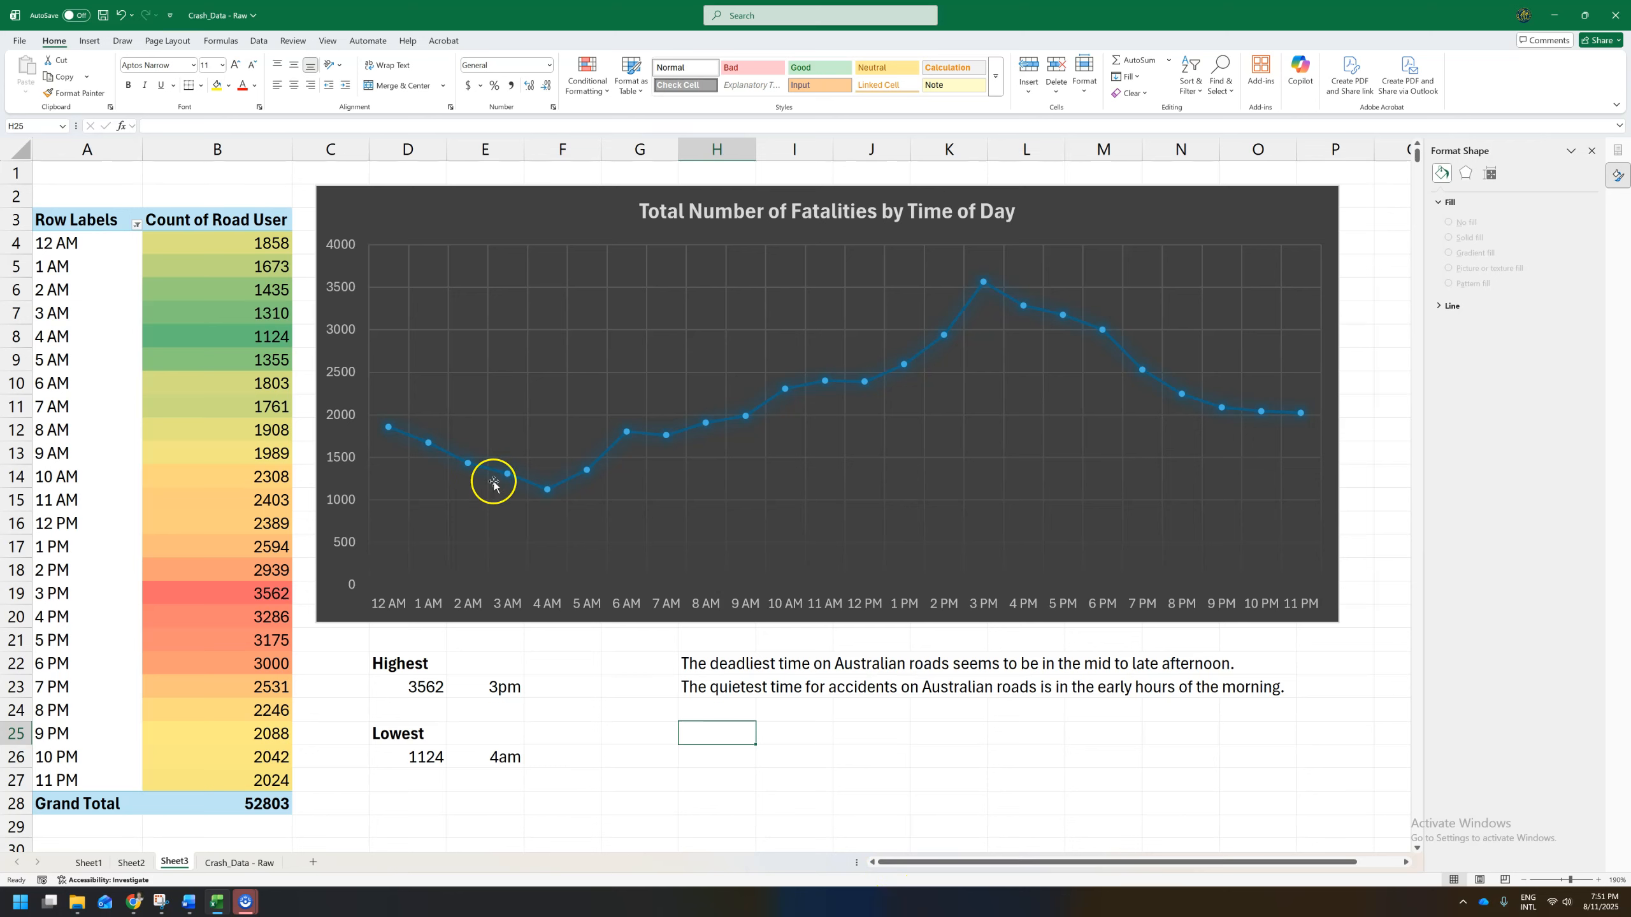
{"action": "type", "text": "The quitest"}
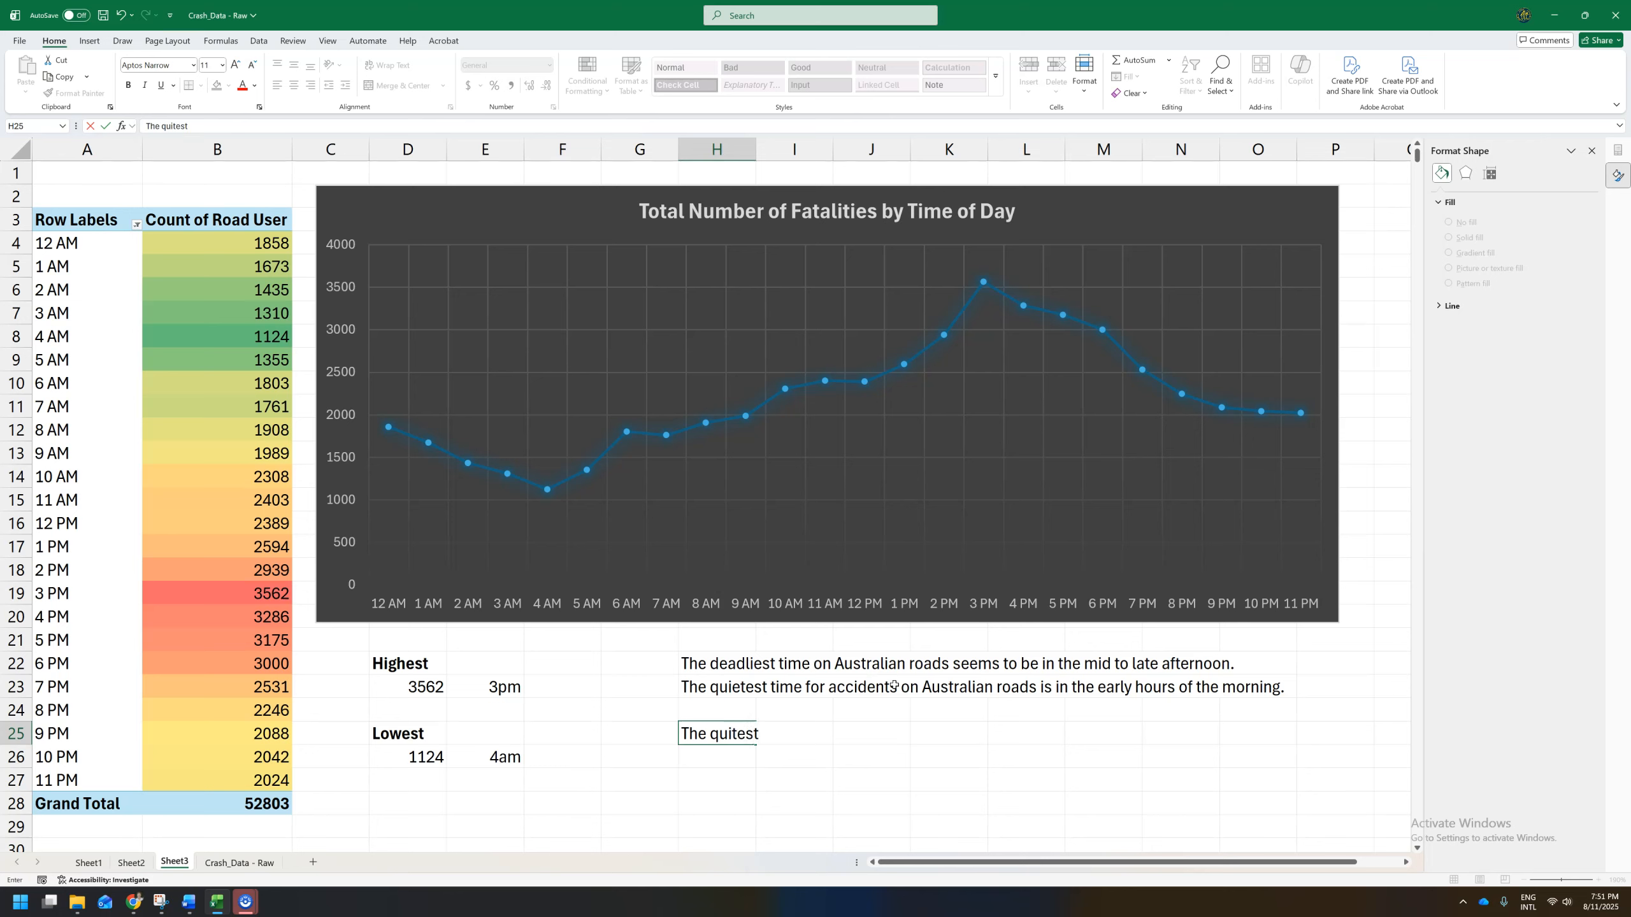
{"action": "type", "text": " time of day "}
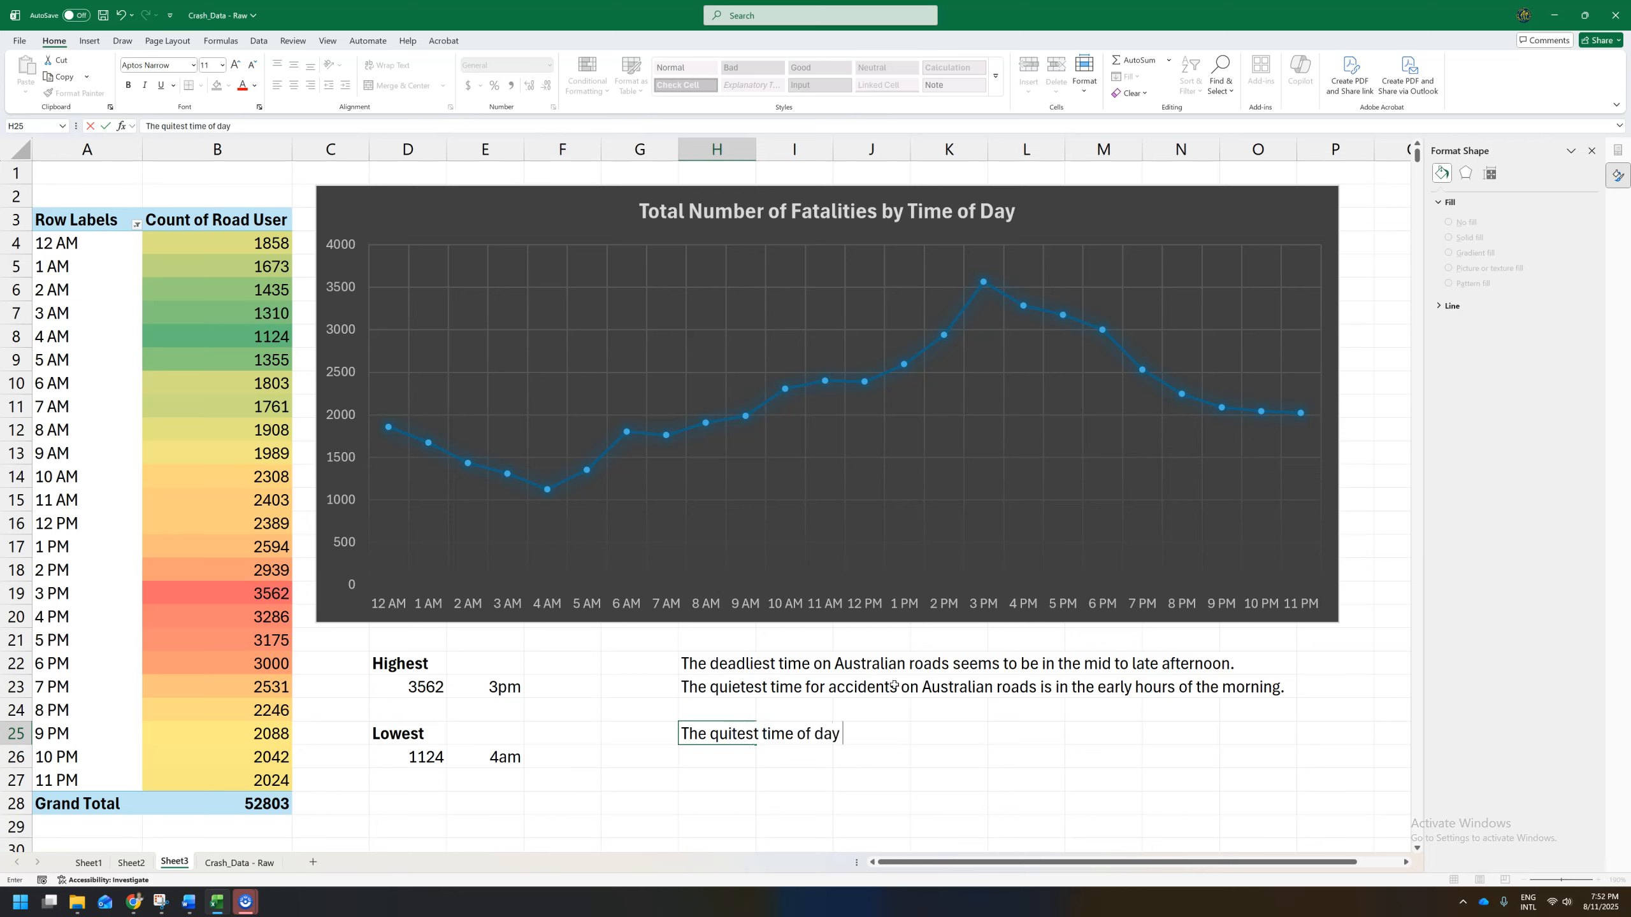
{"action": "type", "text": "is when people are still i"}
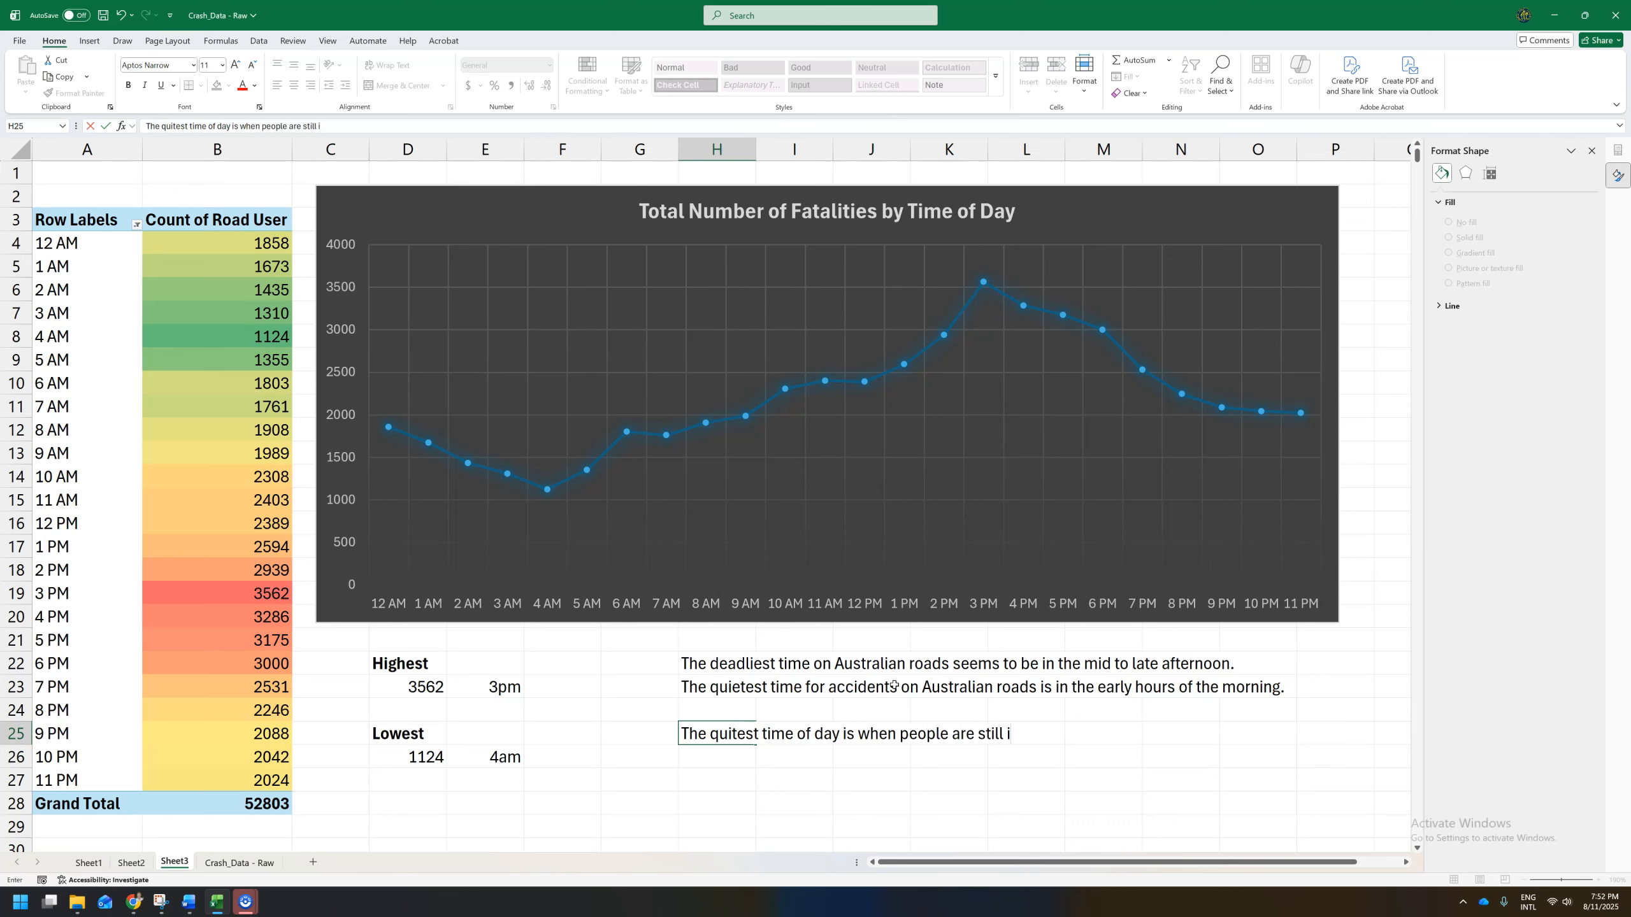
{"action": "type", "text": "n bed sleeping - so there aren't many users on the road"}
{"action": "key", "text": "Return"}
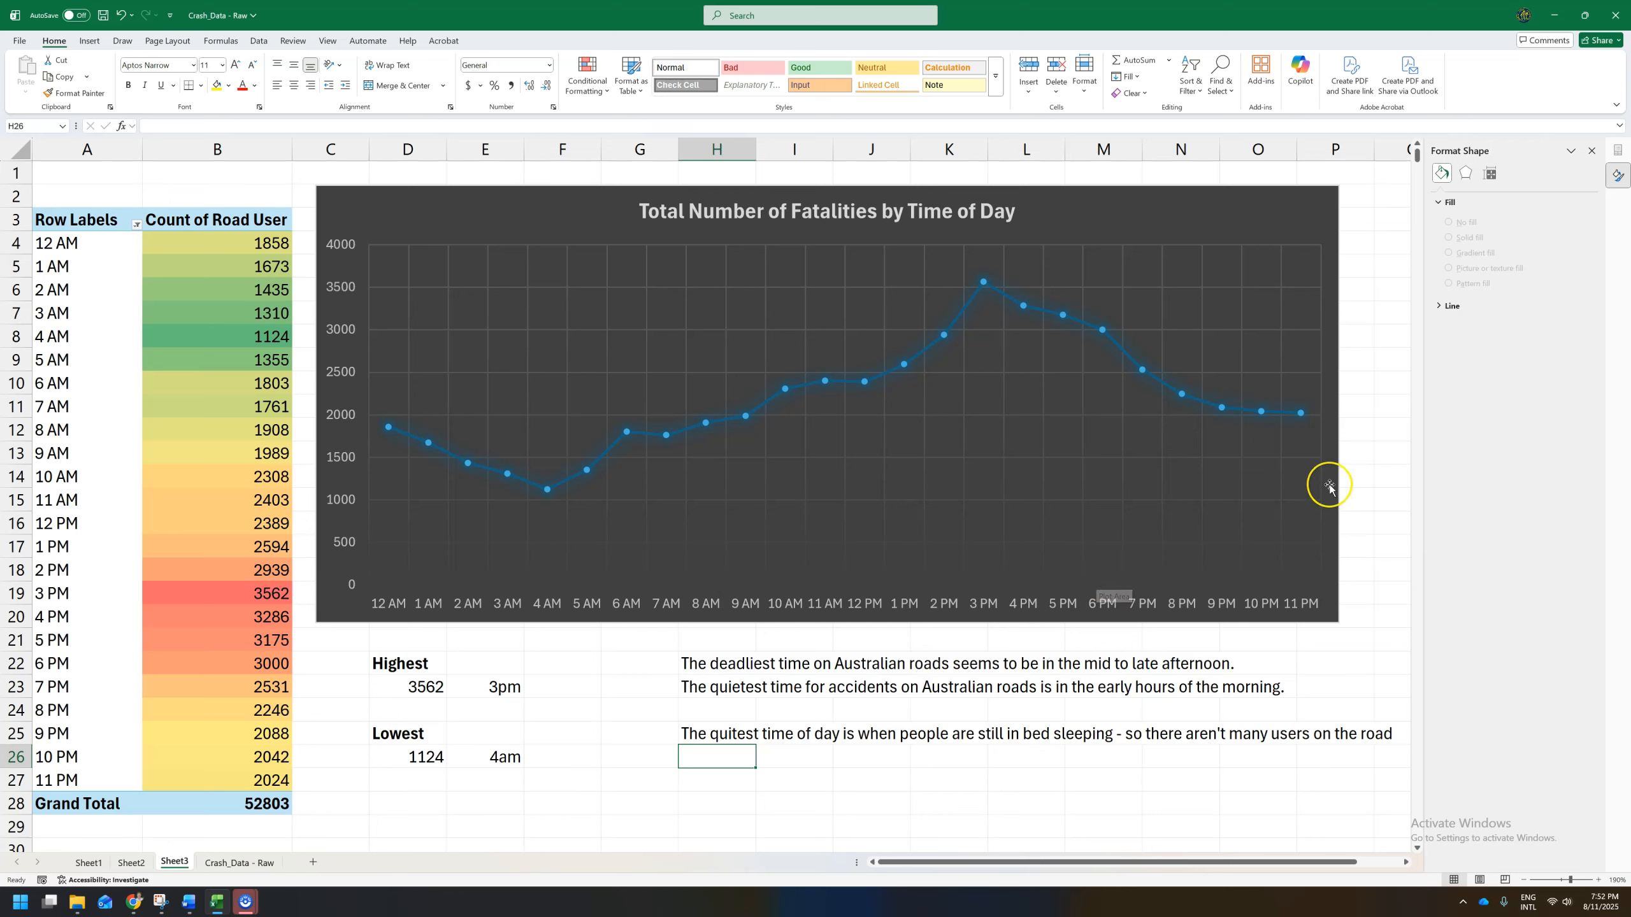
Enter "Afternoon peak hour traffic, when people are tired after work, seems to be the time when the most accidents occur" in cell H26
{"action": "type", "text": "P"}
{"action": "key", "text": "BackSpace"}
{"action": "type", "text": "Afternoon peak hour traffic, when people are tired after work, seems to be the time when the most"}
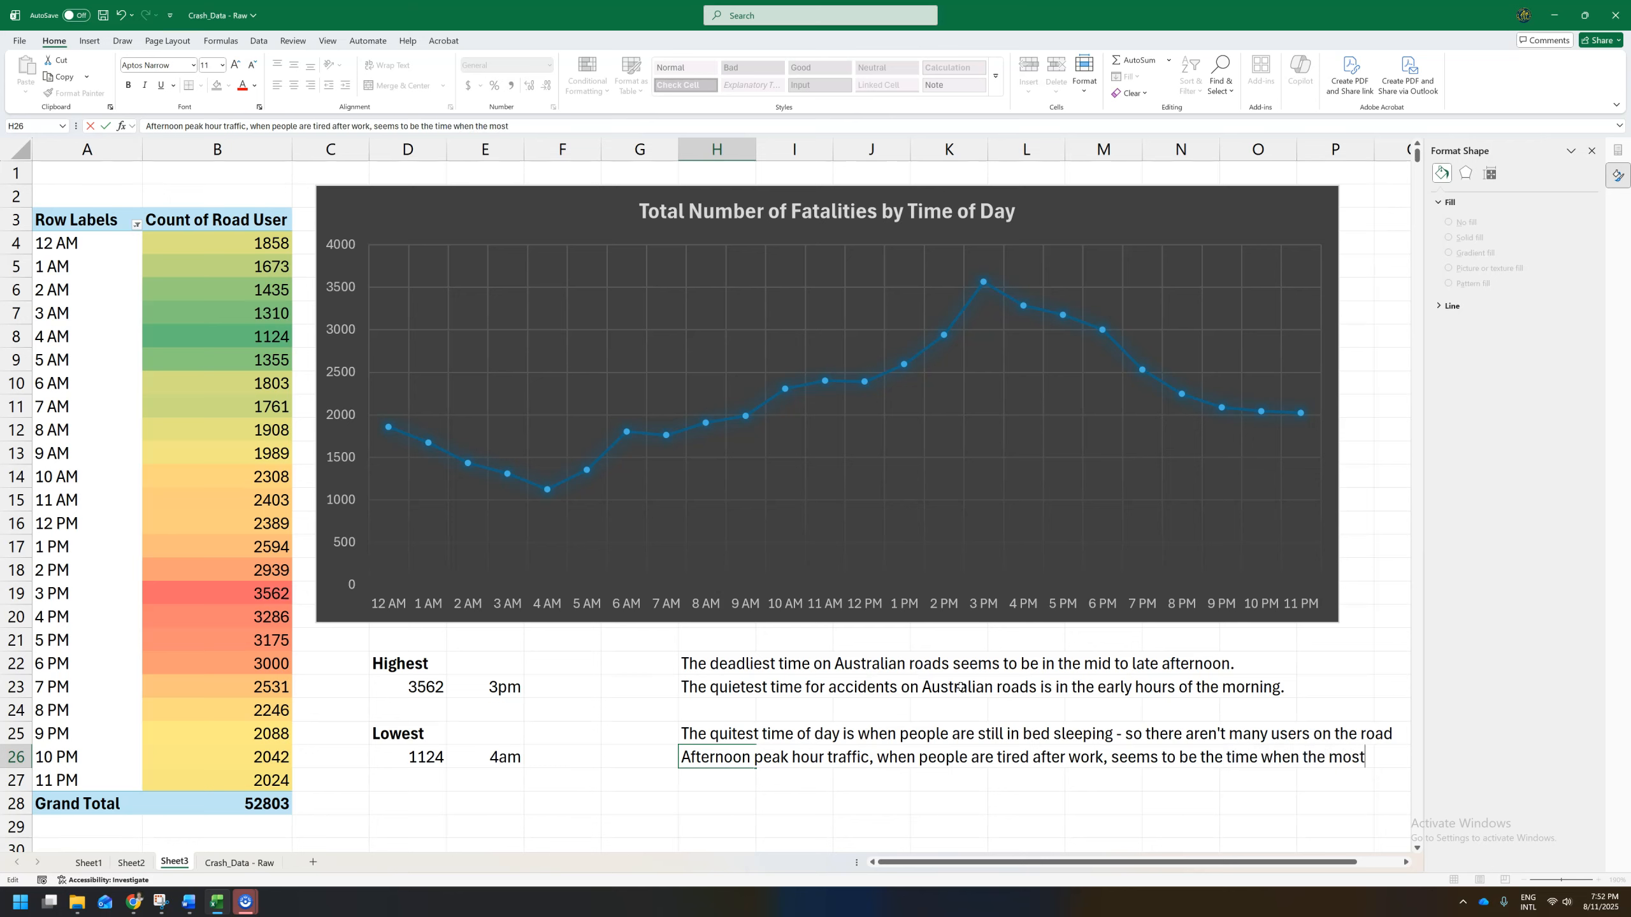
{"action": "key", "text": "shift+Return"}
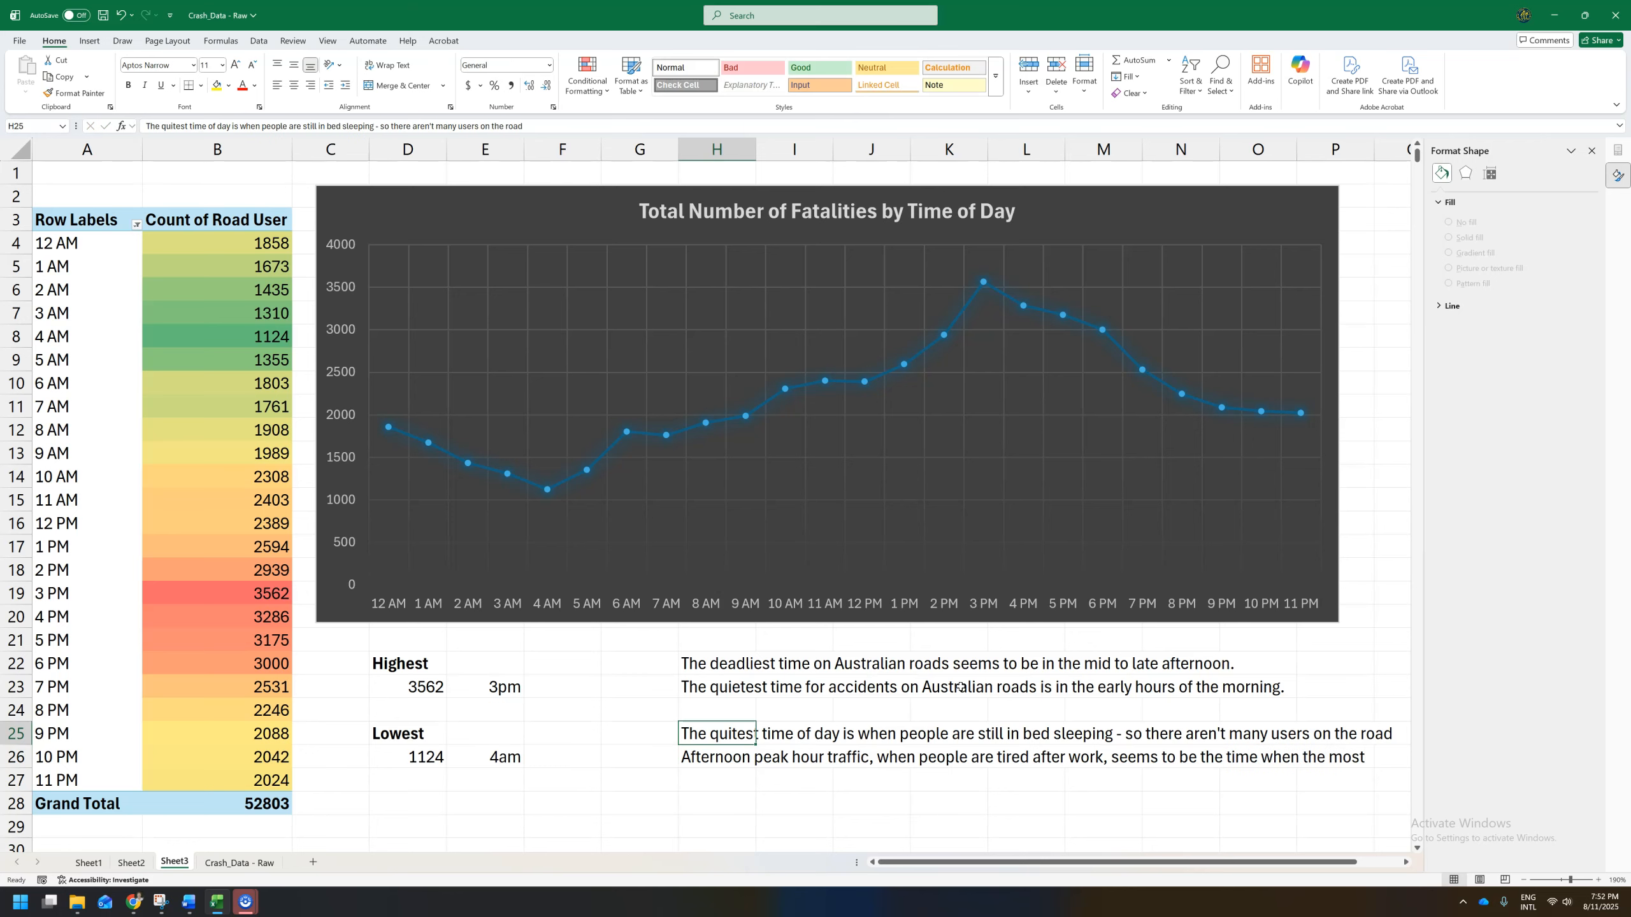
{"action": "double_click", "coordinate": [697, 757]}
{"action": "left_click", "coordinate": [1384, 755]}
{"action": "type", "text": "accidents oc"}
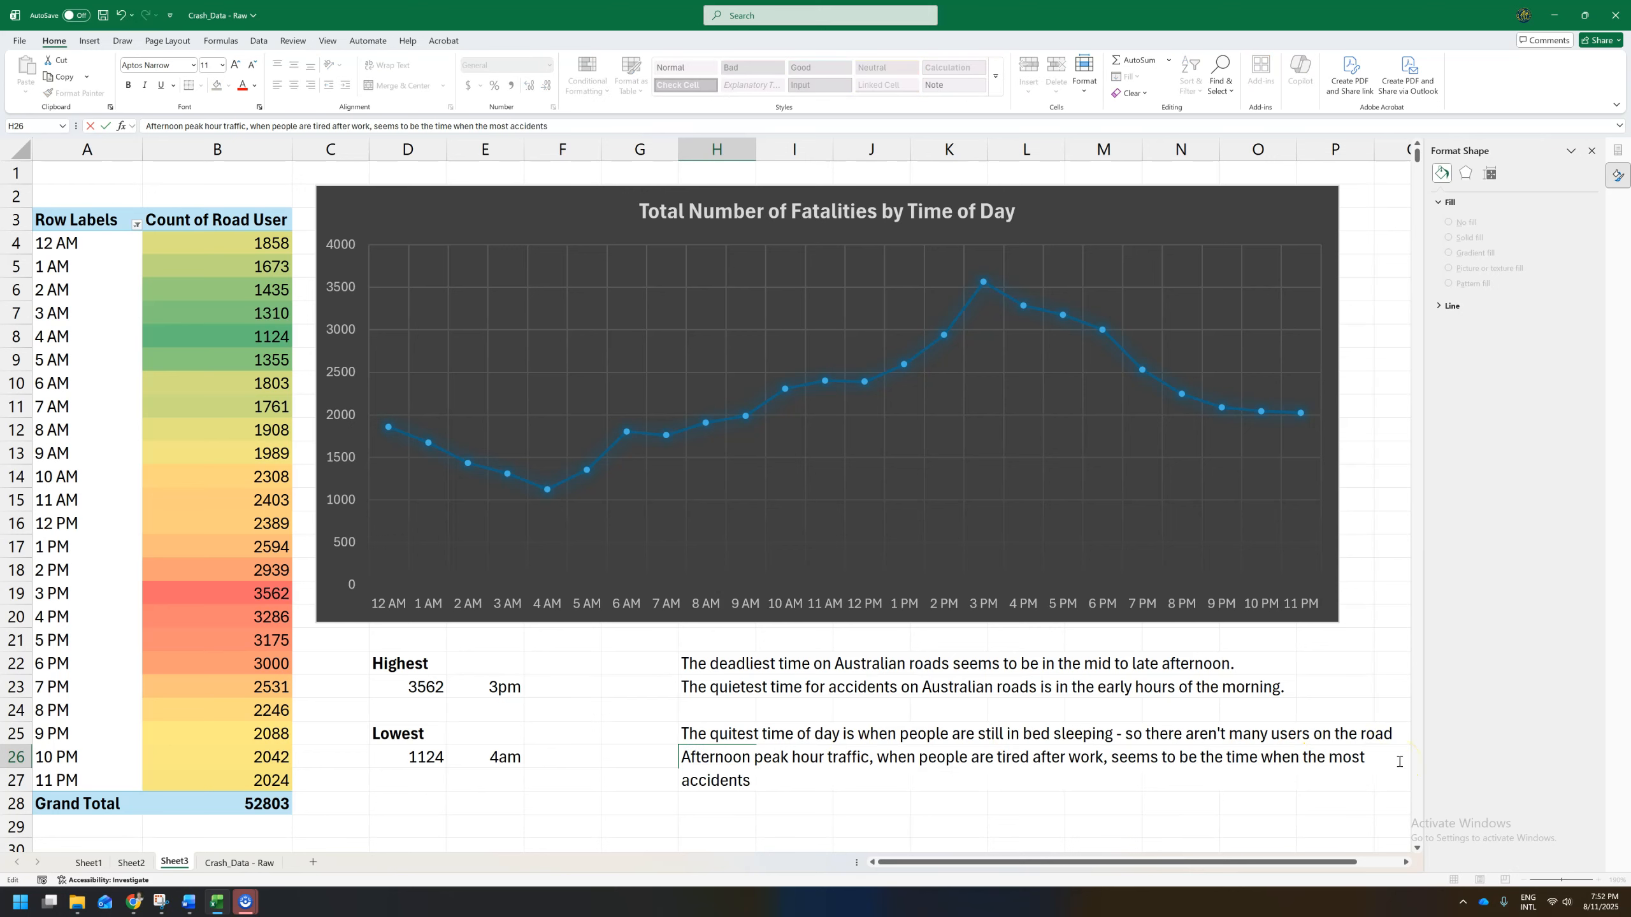
{"action": "key", "text": "Return"}
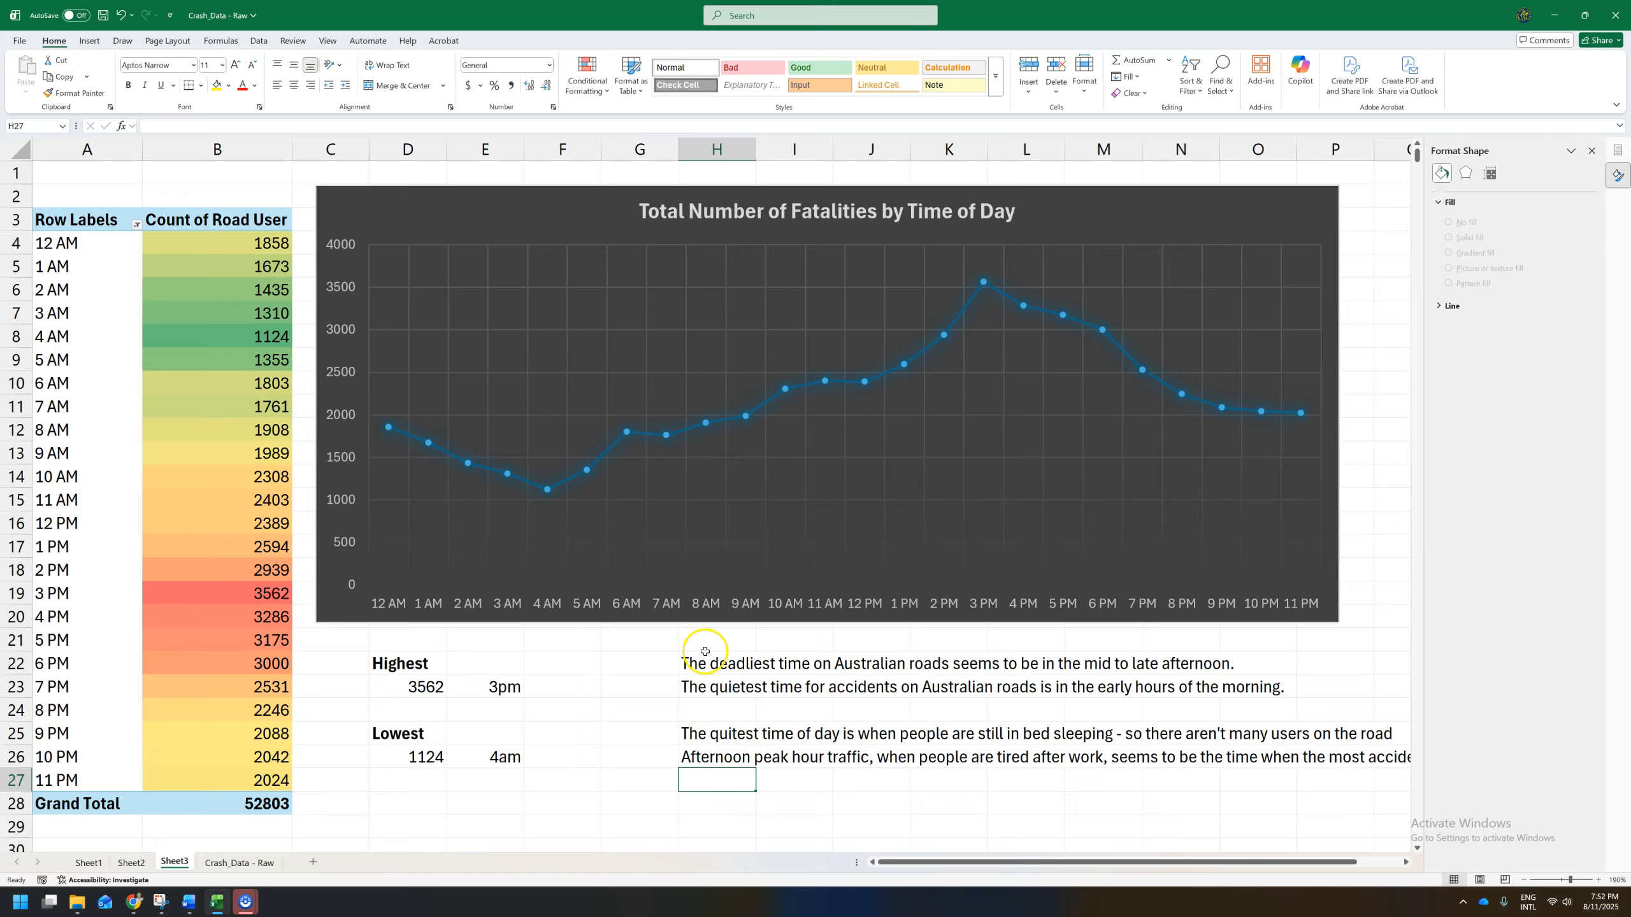
Check the Pivot Table 3 task list in Word, and review the finished Excel worksheet zoomed out to 175%
{"action": "key", "text": "alt+Tab"}
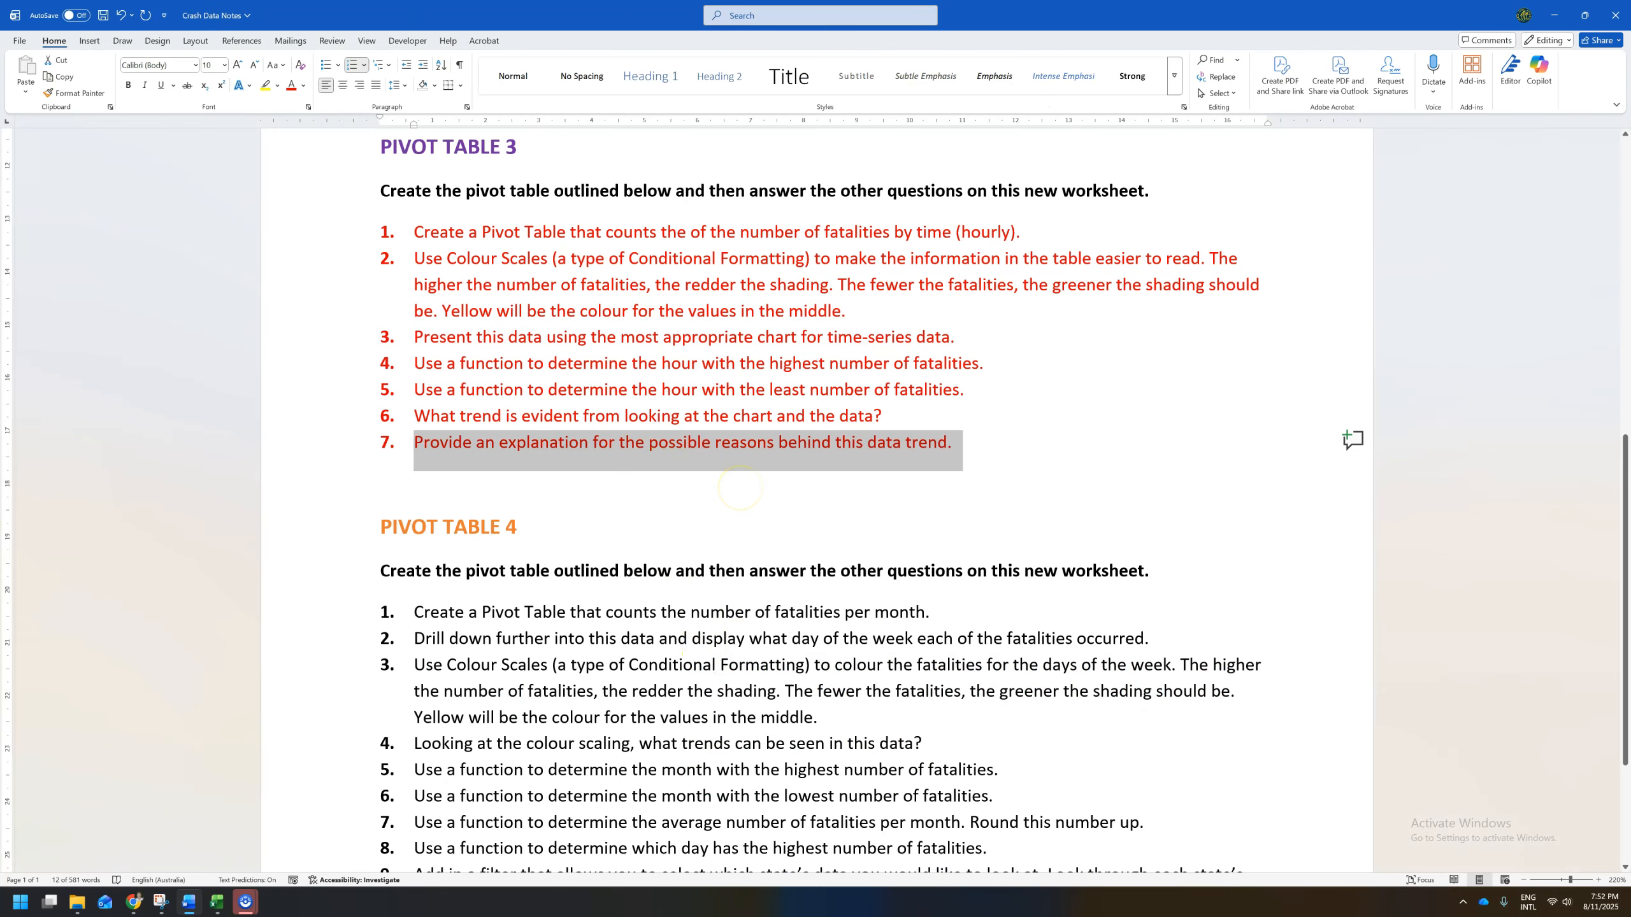
{"action": "key", "text": "alt+Tab"}
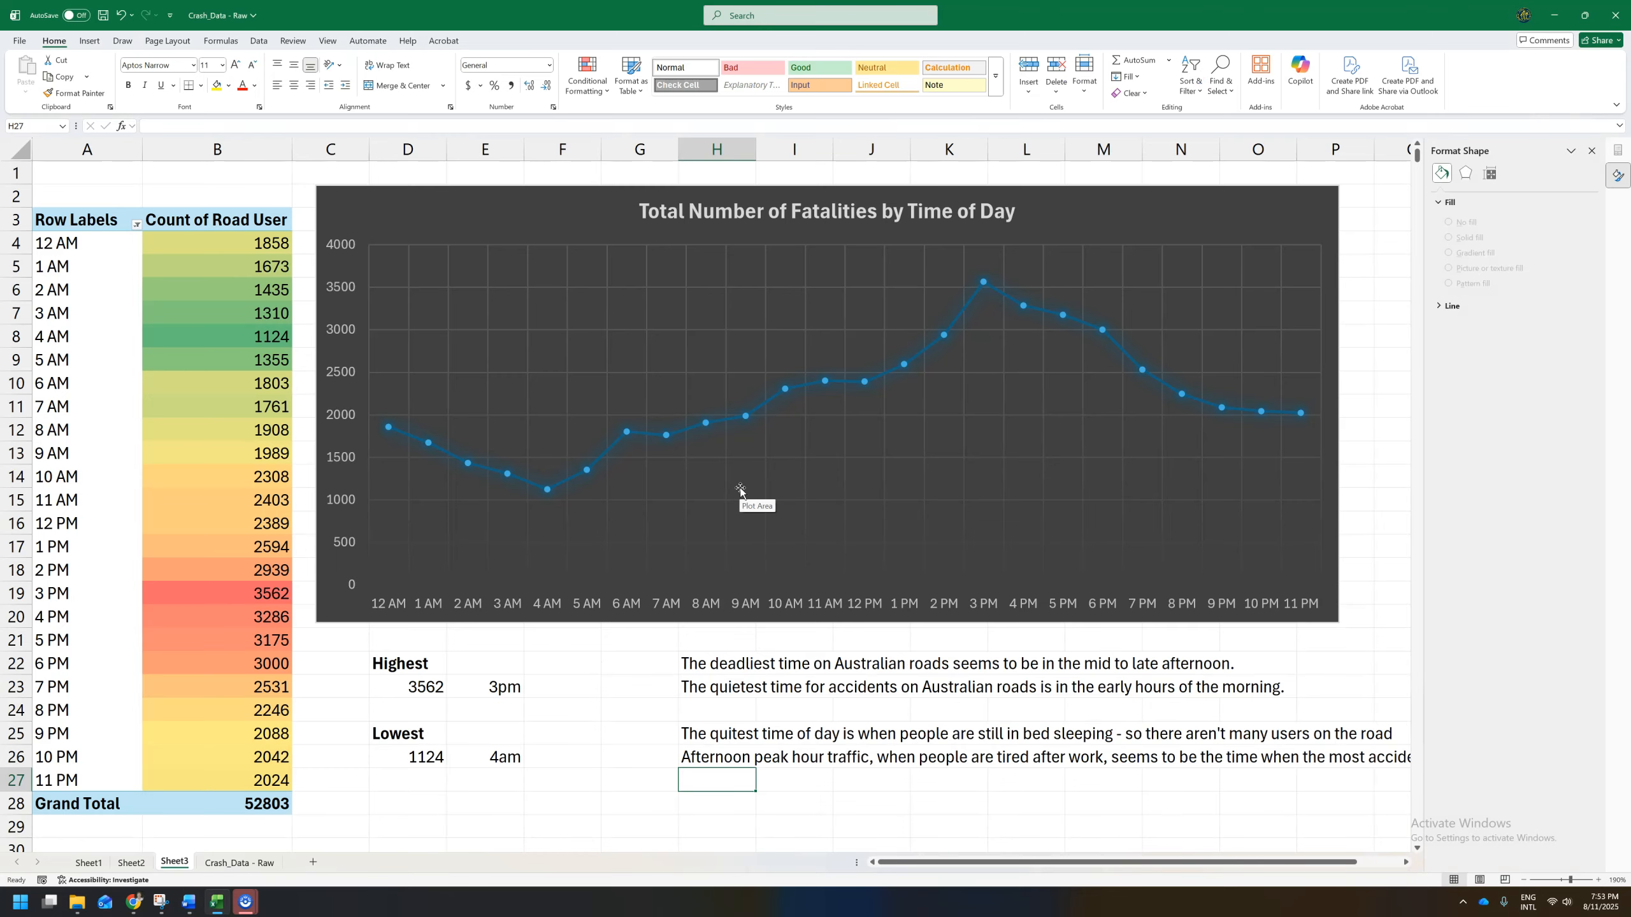
{"action": "left_click_drag", "start_coordinate": [933, 862], "coordinate": [950, 862]}
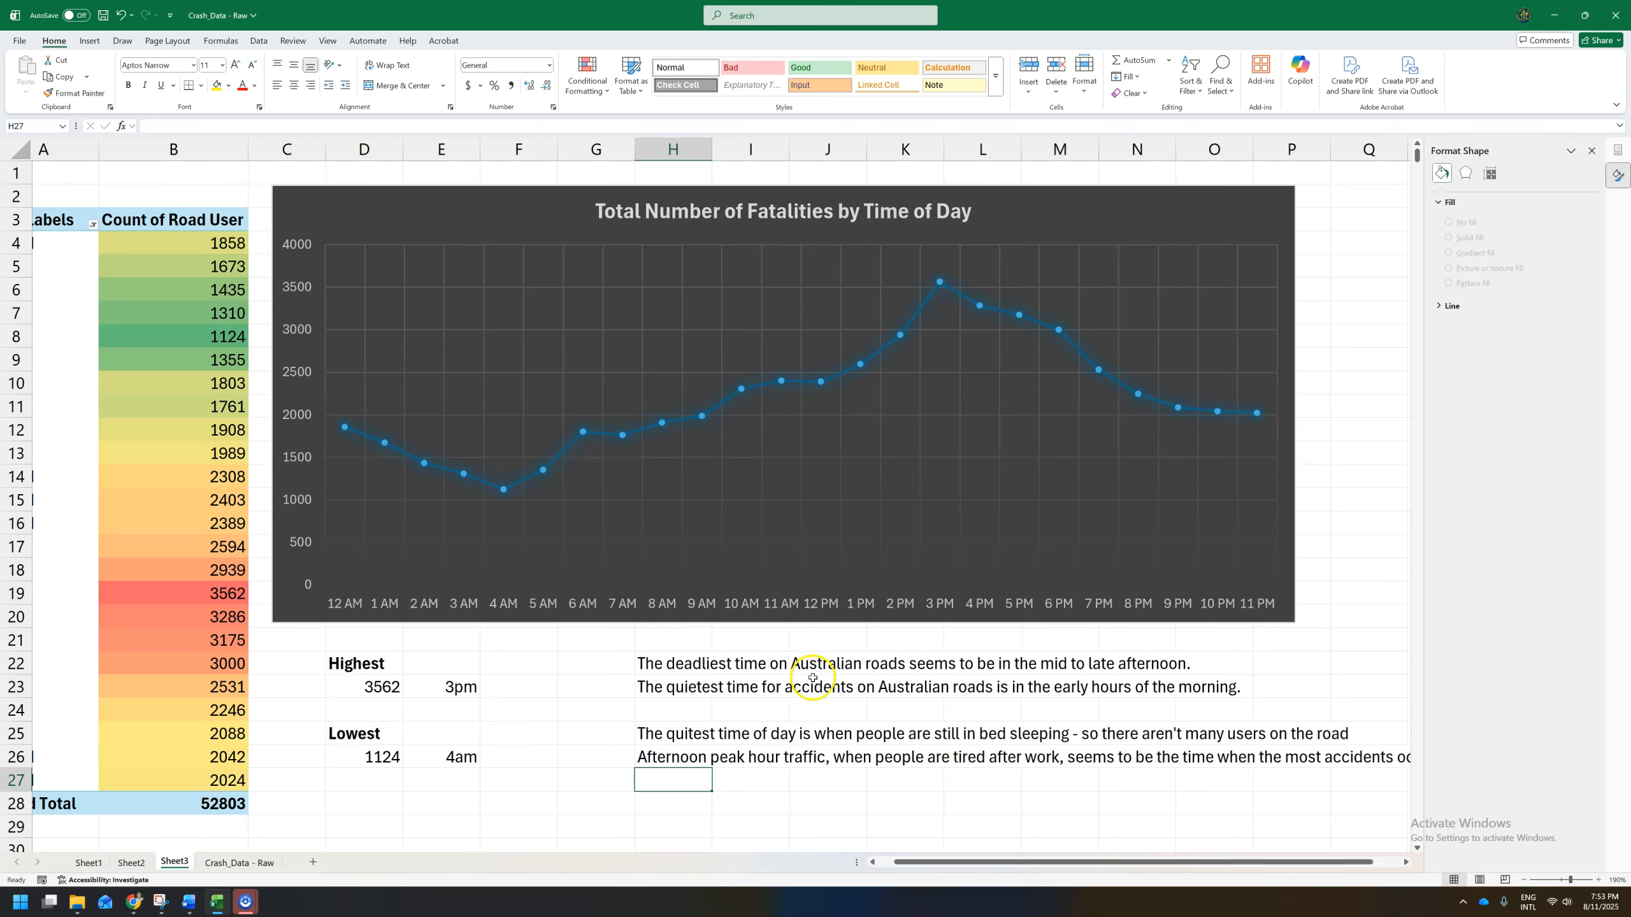
{"action": "scroll", "coordinate": [446, 554], "scroll_direction": "down", "scroll_amount": 1}
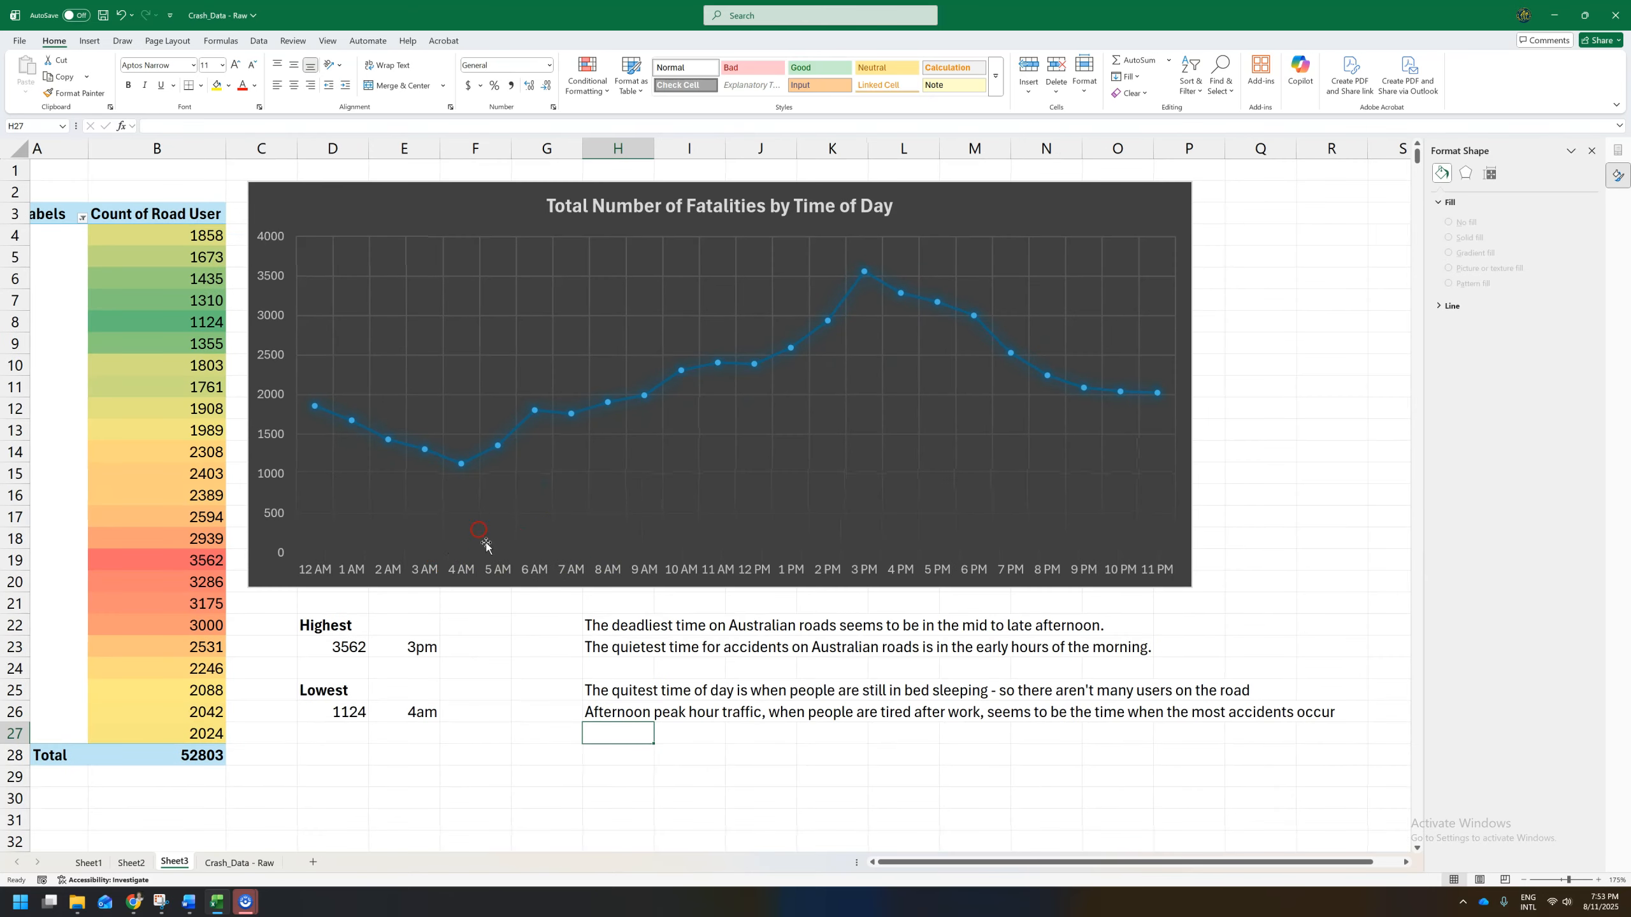
{"action": "left_click", "coordinate": [556, 665]}
{"action": "left_click", "coordinate": [872, 862]}
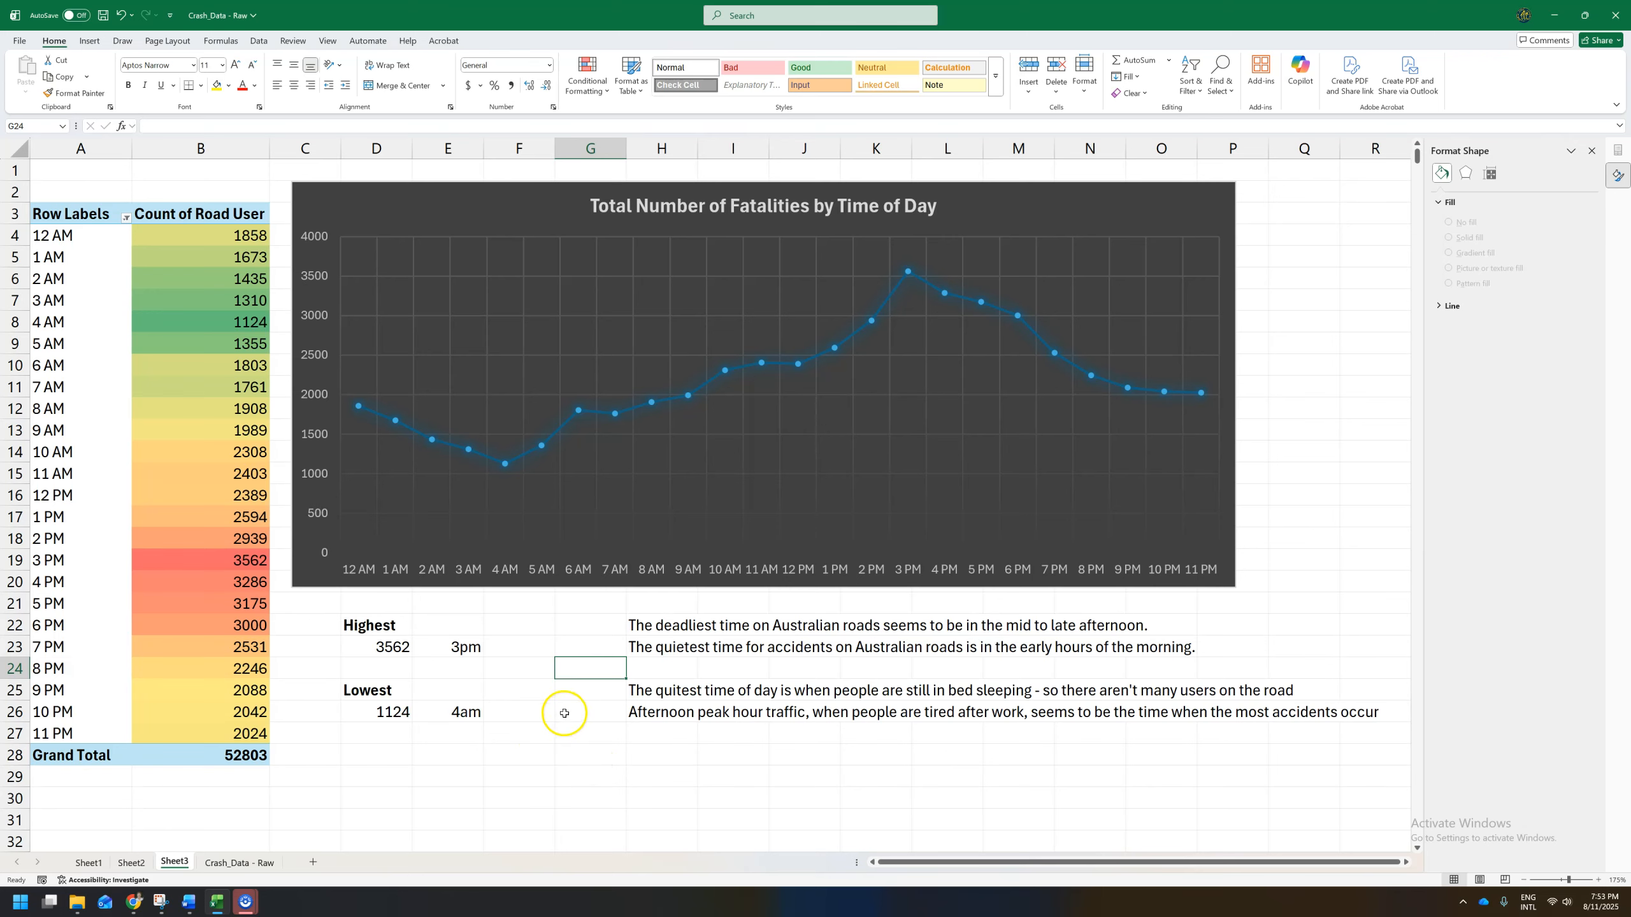
Read the Pivot Table 4 tasks in the Word document and switch back to the Excel workbook
{"action": "key", "text": "alt+Tab"}
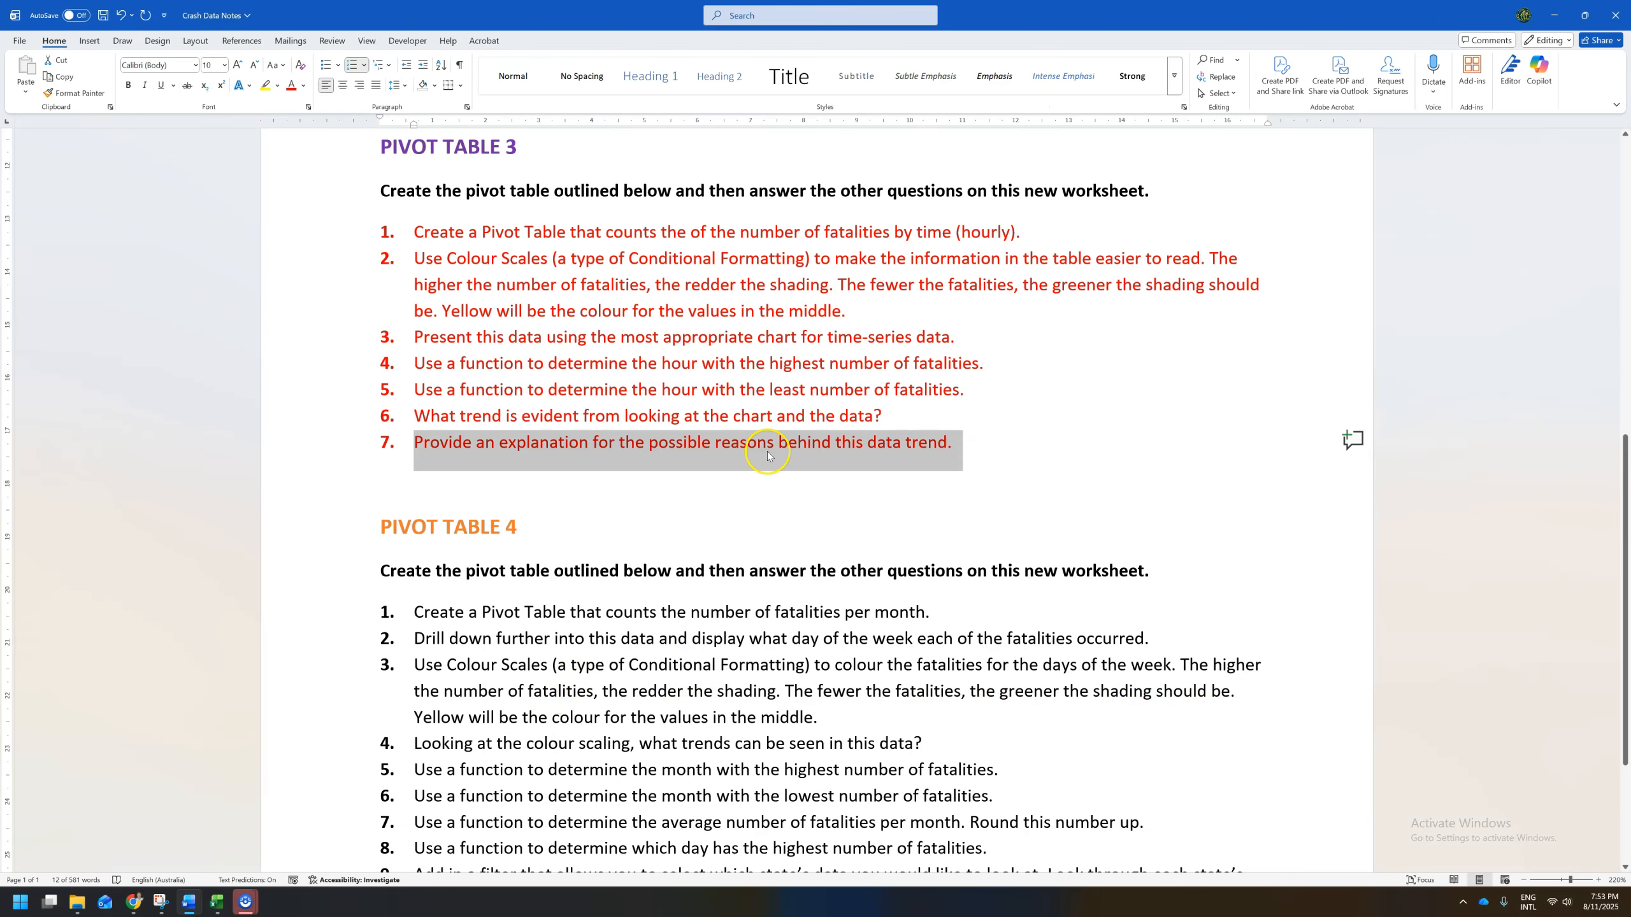
{"action": "scroll", "coordinate": [747, 400], "scroll_direction": "down", "scroll_amount": 3}
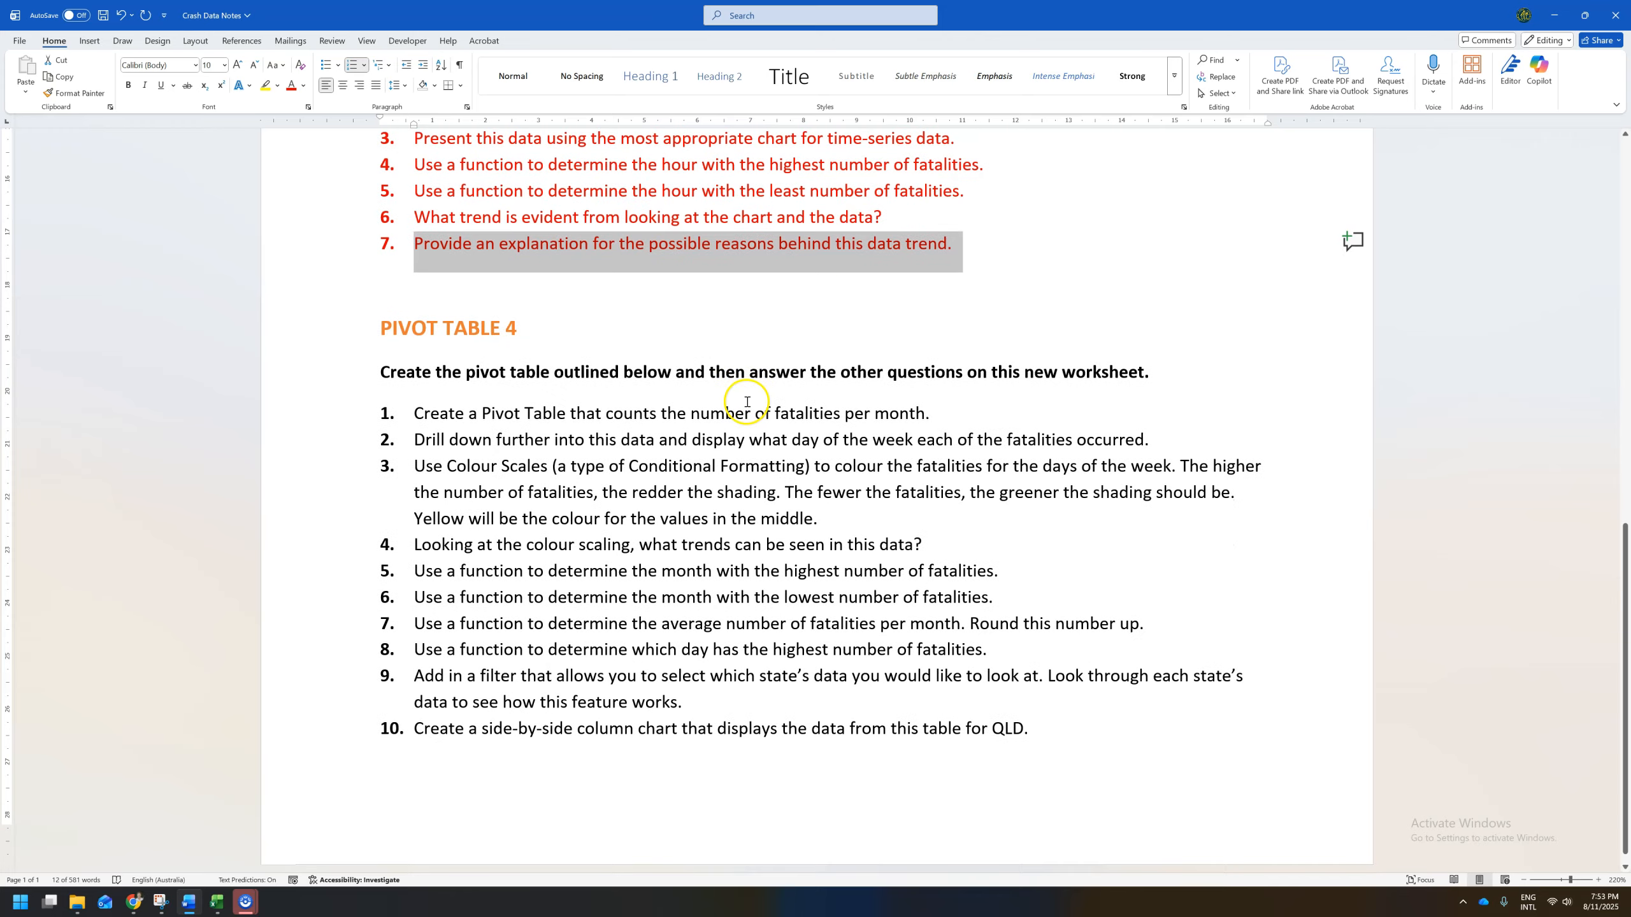
{"action": "key", "text": "alt+Tab"}
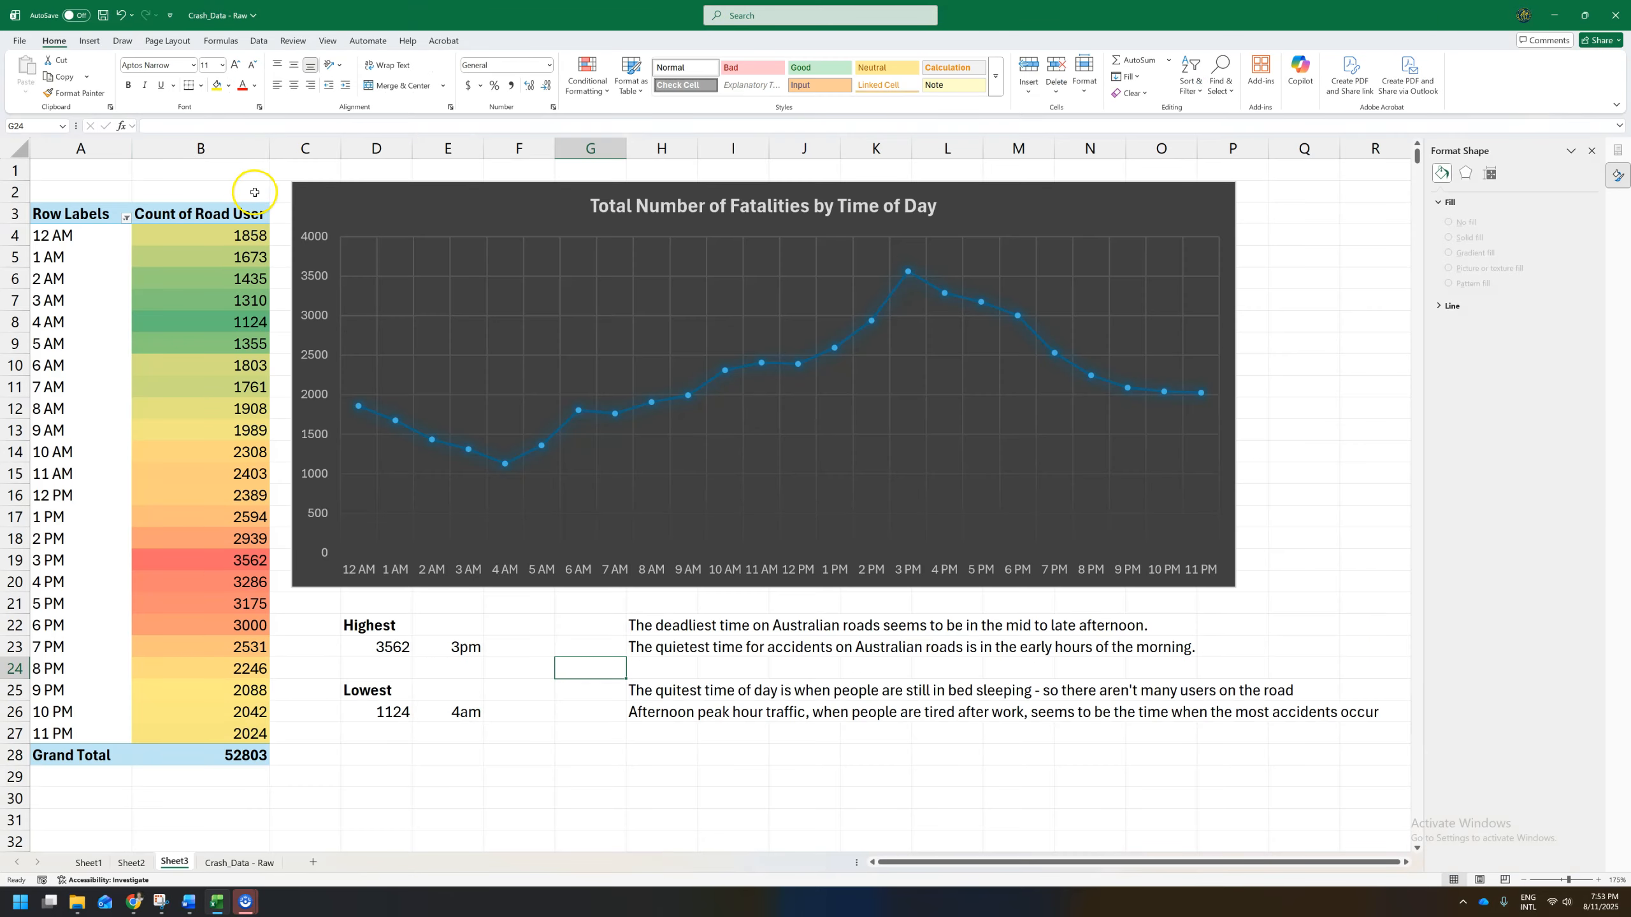